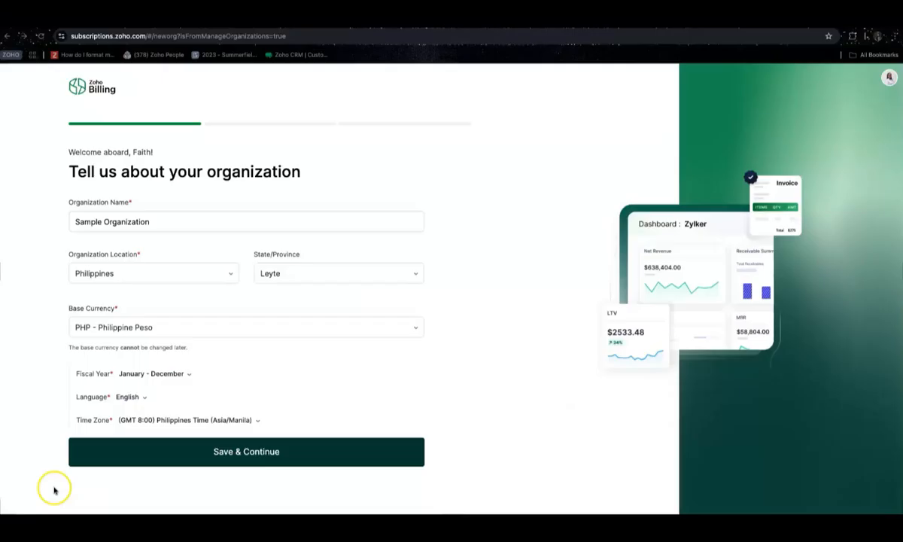
Leave Fiscal Year, Language (English) and Time Zone unchanged and save the organization details
{"action": "left_click", "coordinate": [188, 374]}
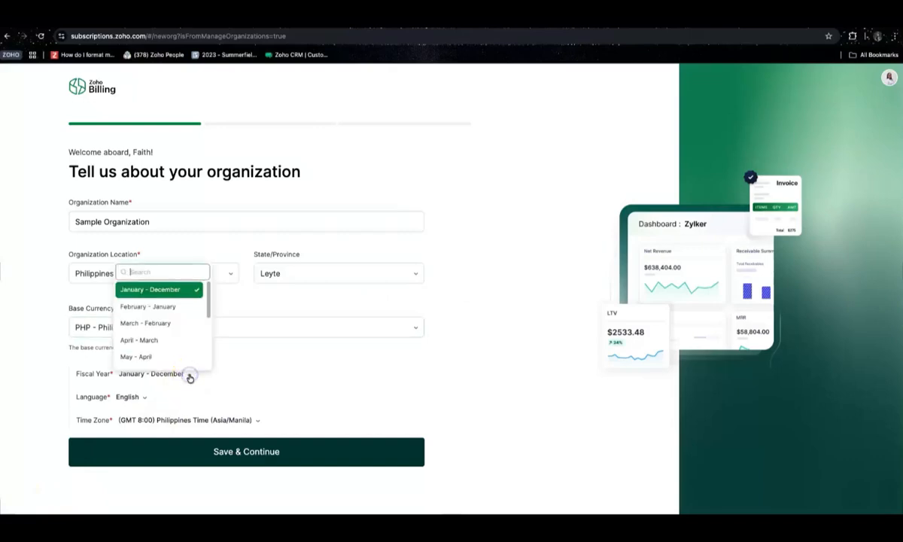
{"action": "left_click", "coordinate": [147, 399]}
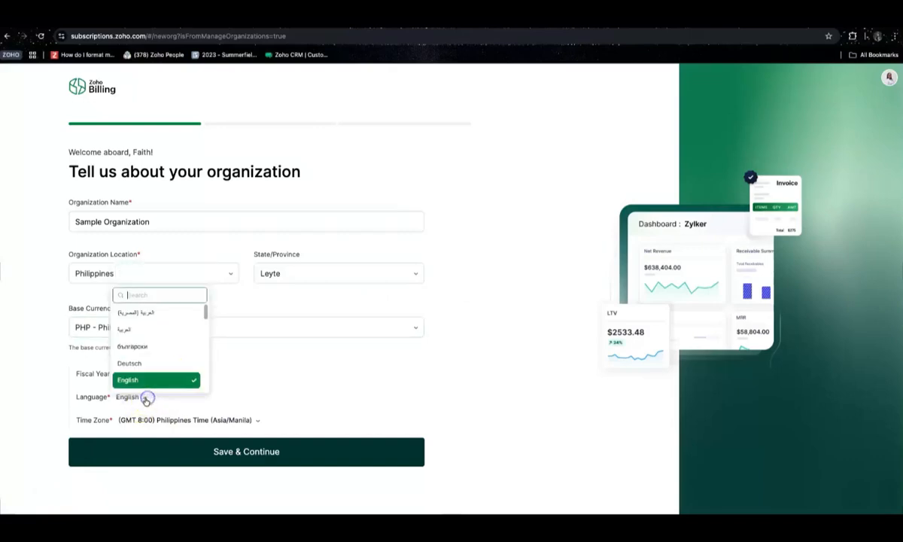
{"action": "left_click", "coordinate": [146, 398]}
{"action": "left_click", "coordinate": [258, 423]}
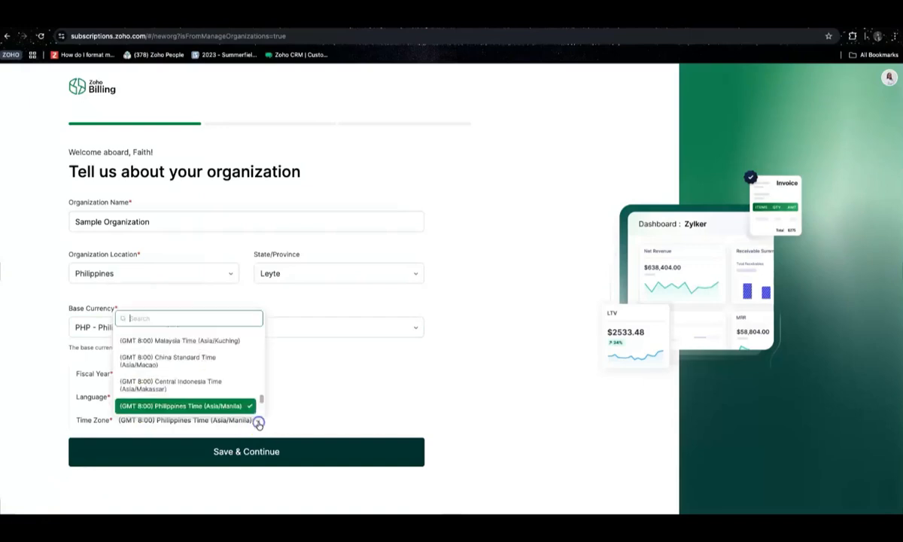
{"action": "left_click", "coordinate": [258, 424]}
{"action": "left_click", "coordinate": [255, 463]}
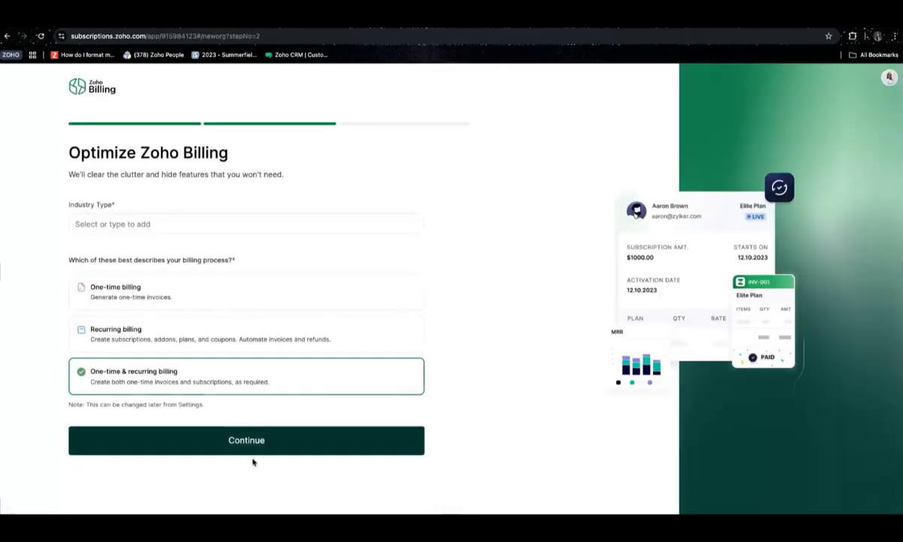
Set the industry type to Consulting and continue to the next setup step
{"action": "left_click", "coordinate": [280, 224]}
{"action": "type", "text": "In"}
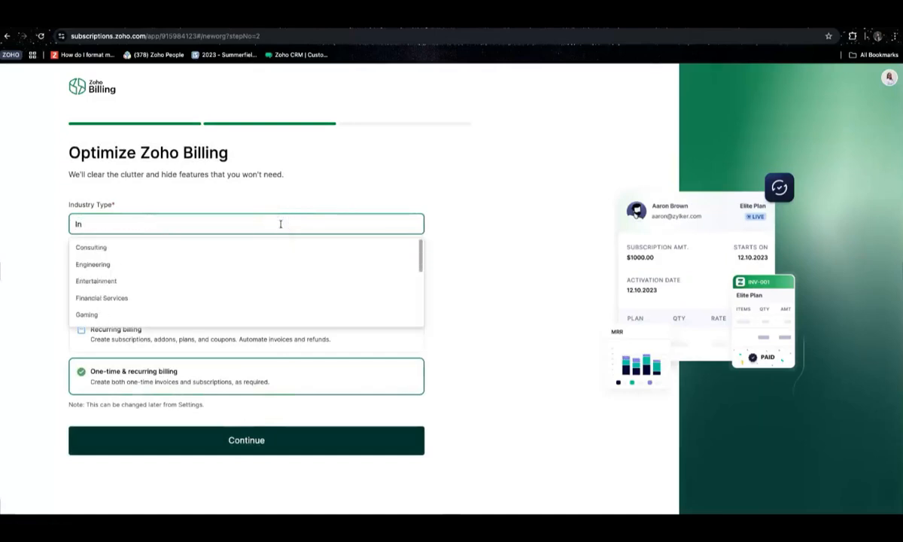
{"action": "type", "text": "fo"}
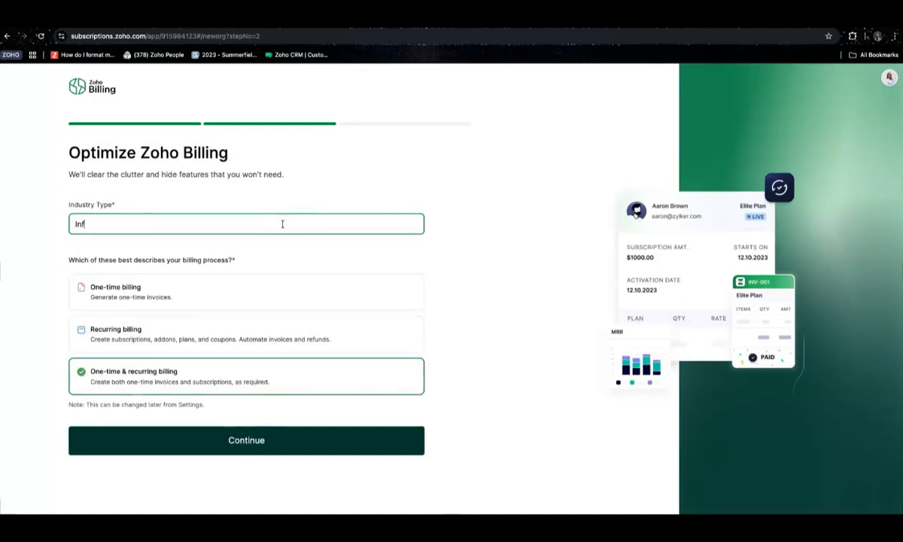
{"action": "key", "text": "BackSpace"}
{"action": "key", "text": "BackSpace"}
{"action": "key", "text": "BackSpace"}
{"action": "scroll", "coordinate": [151, 304], "scroll_direction": "down", "scroll_amount": 1}
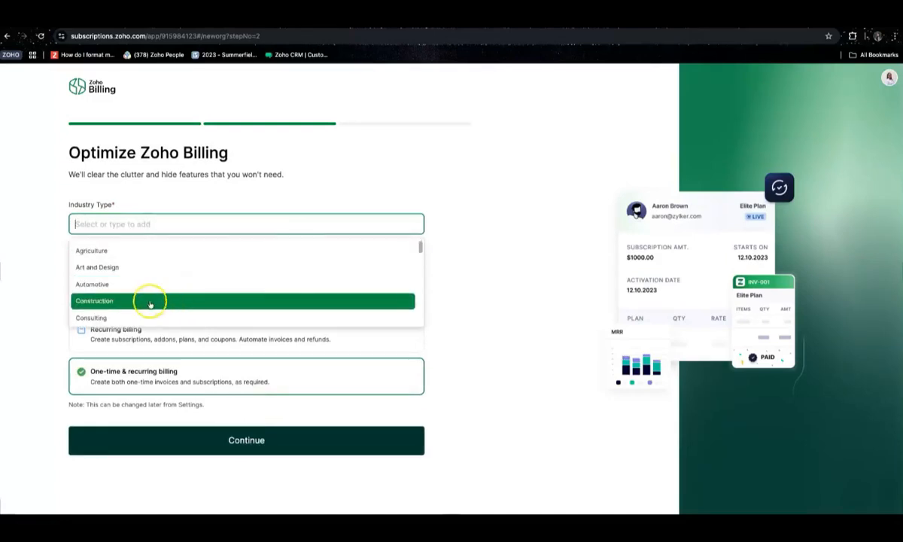
{"action": "scroll", "coordinate": [150, 304], "scroll_direction": "down", "scroll_amount": 2}
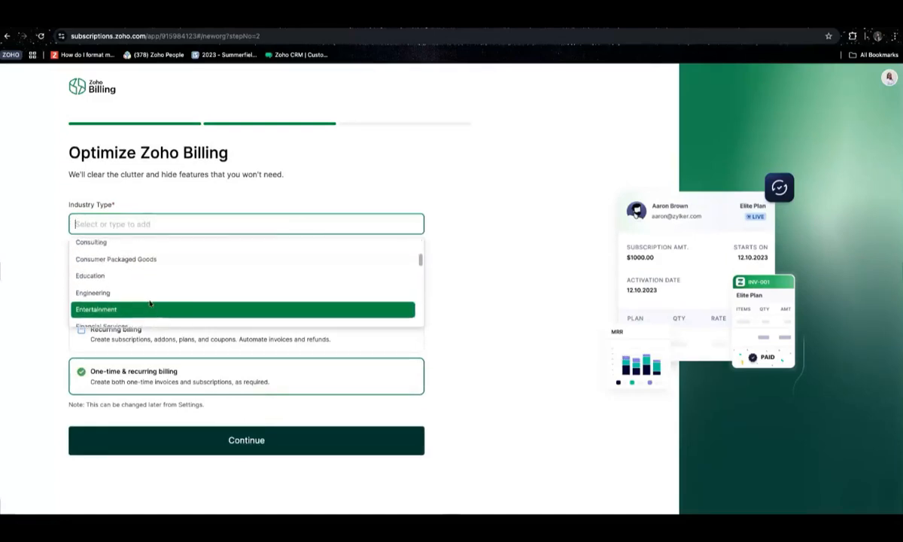
{"action": "left_click", "coordinate": [111, 253]}
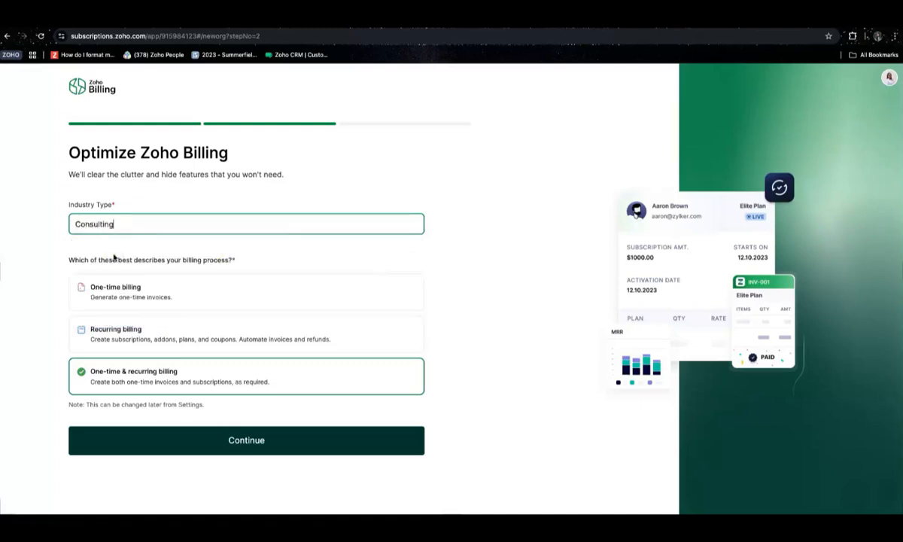
{"action": "left_click", "coordinate": [243, 439]}
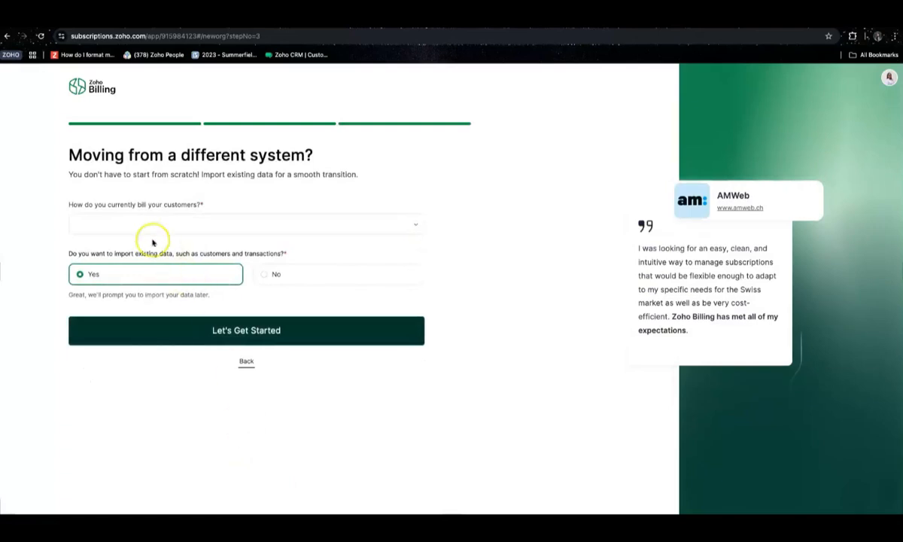
Choose Pen and Paper as the current billing method, decline data import, and get started
{"action": "left_click", "coordinate": [144, 224]}
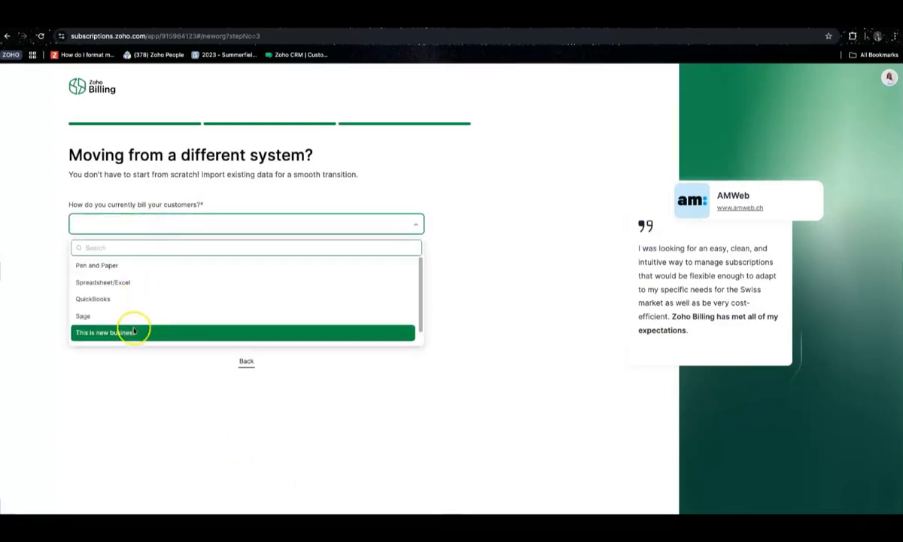
{"action": "left_click", "coordinate": [123, 265]}
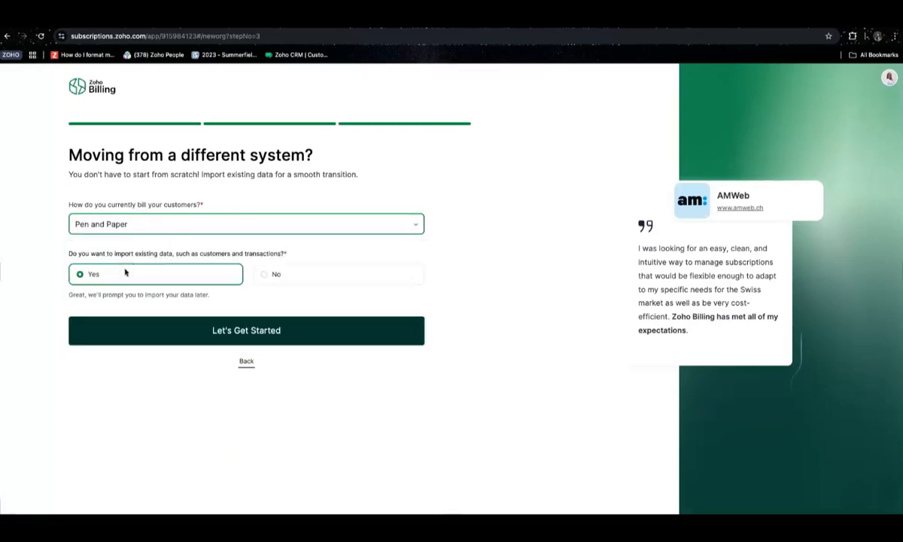
{"action": "left_click", "coordinate": [281, 280]}
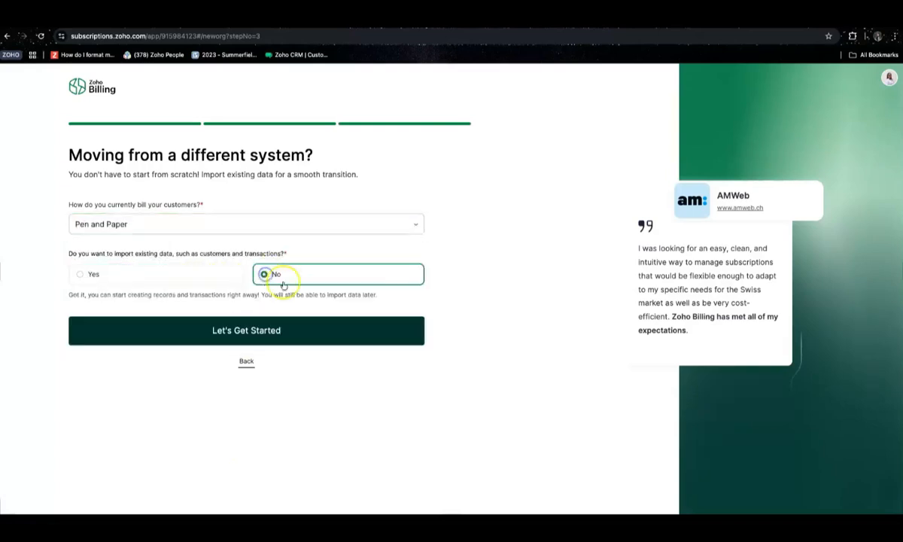
{"action": "left_click", "coordinate": [229, 338]}
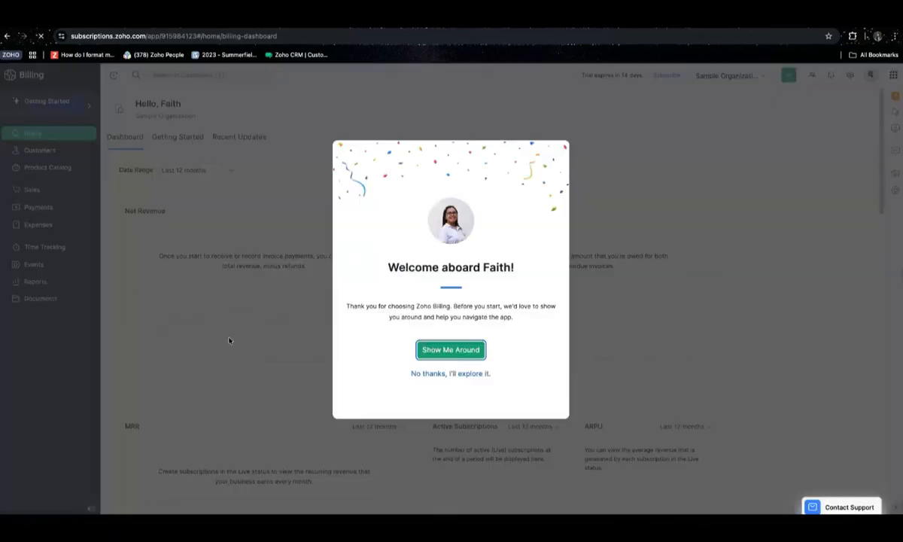
Walk through the product tour's customers, catalog, invoices, projects, settings and help steps, then finish it
{"action": "left_click", "coordinate": [450, 349]}
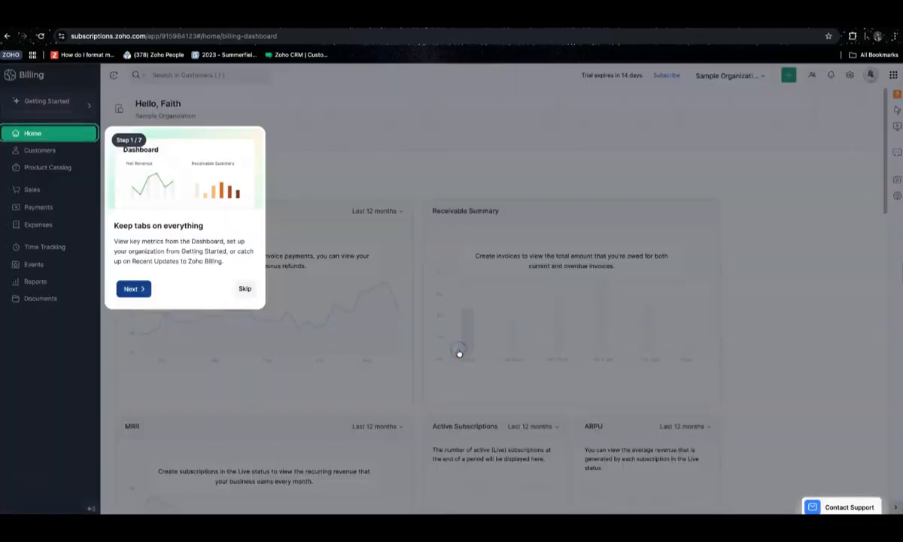
{"action": "left_click", "coordinate": [129, 289]}
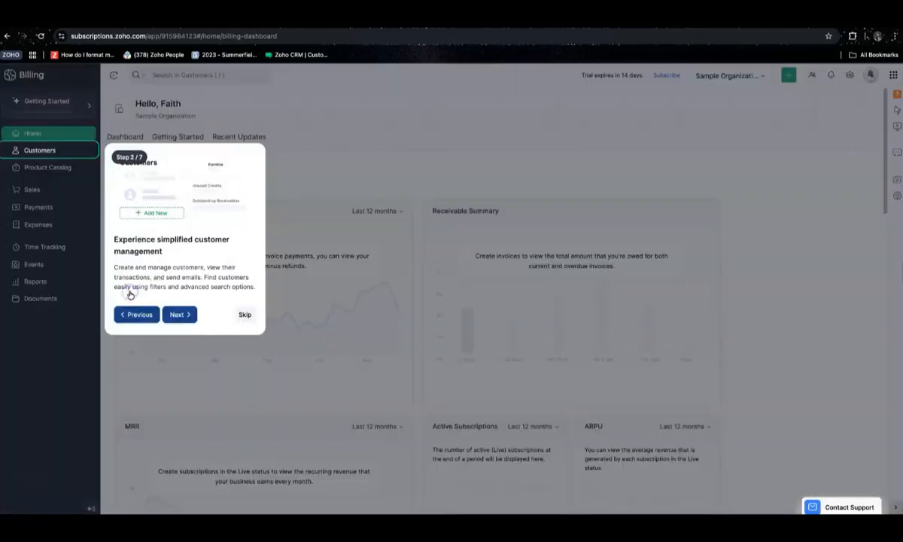
{"action": "left_click", "coordinate": [180, 313]}
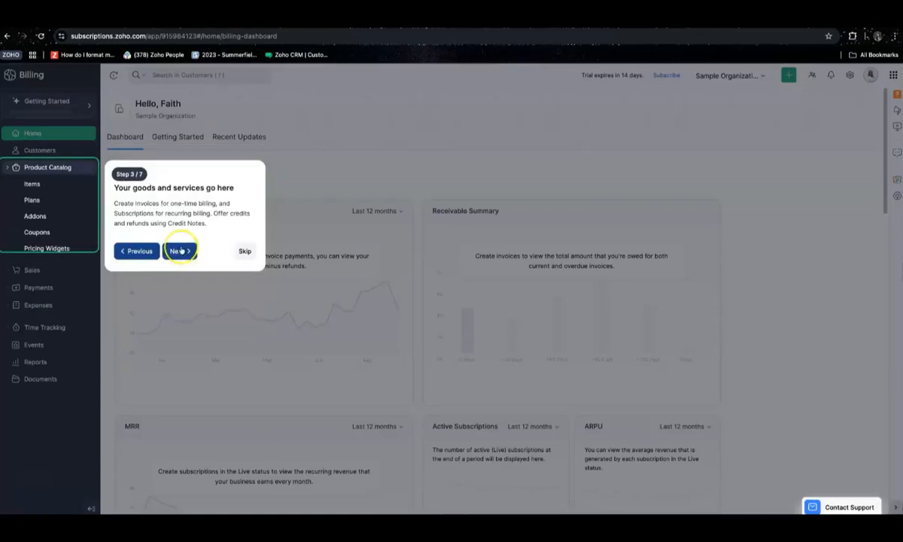
{"action": "left_click", "coordinate": [179, 321]}
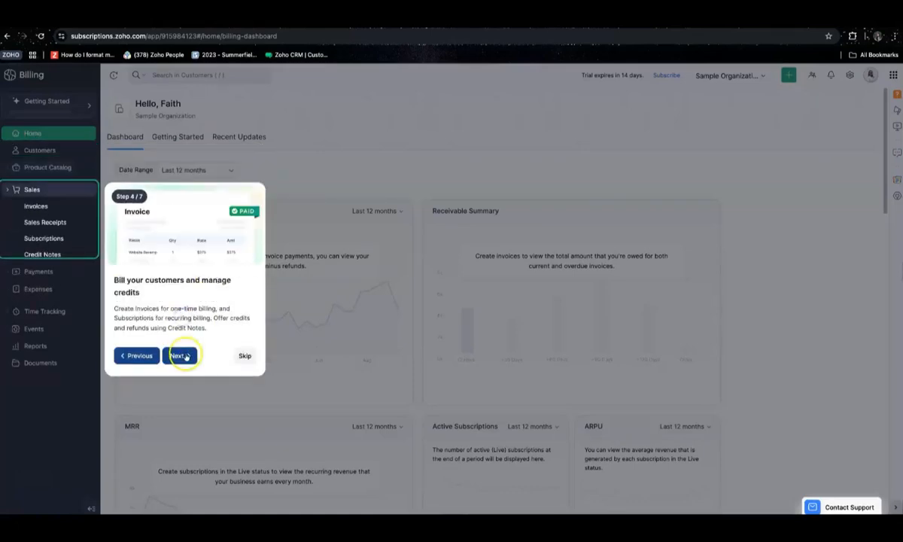
{"action": "left_click", "coordinate": [184, 358]}
{"action": "left_click", "coordinate": [184, 392]}
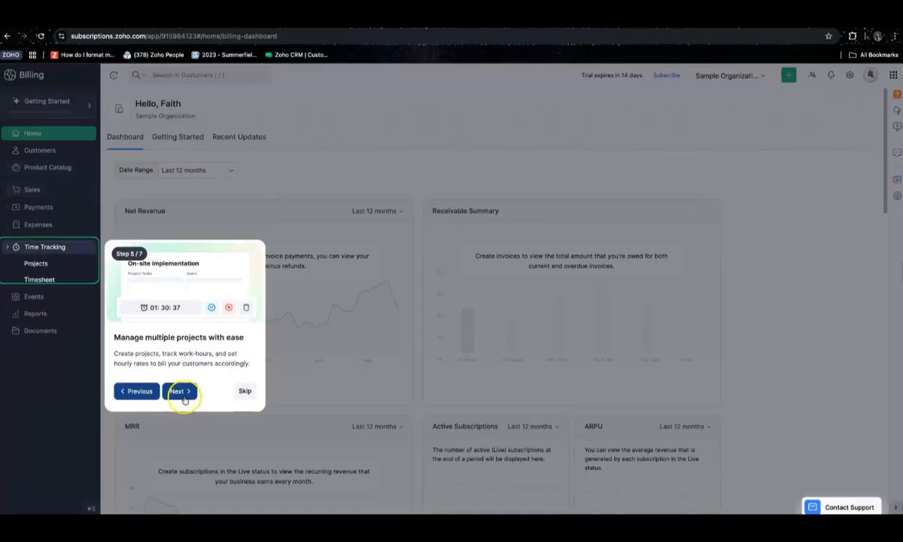
{"action": "left_click", "coordinate": [819, 234]}
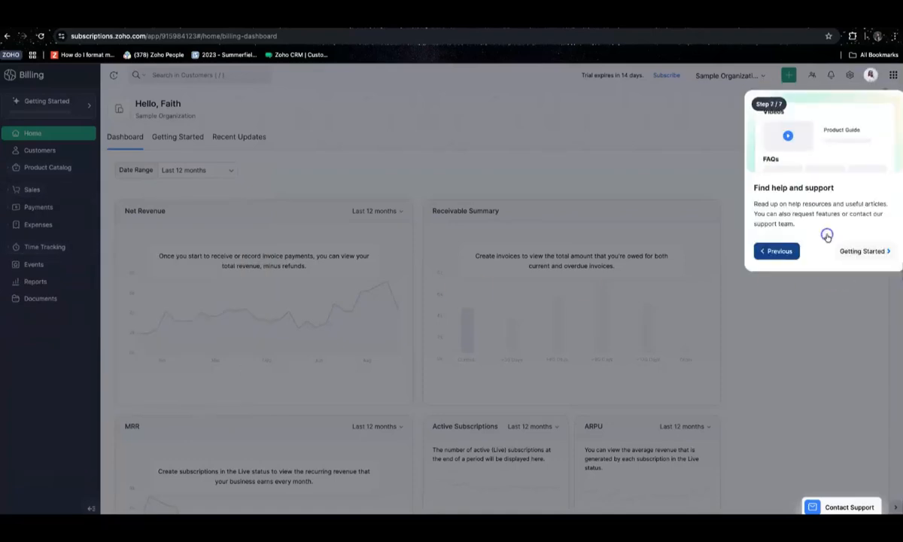
{"action": "left_click", "coordinate": [850, 251]}
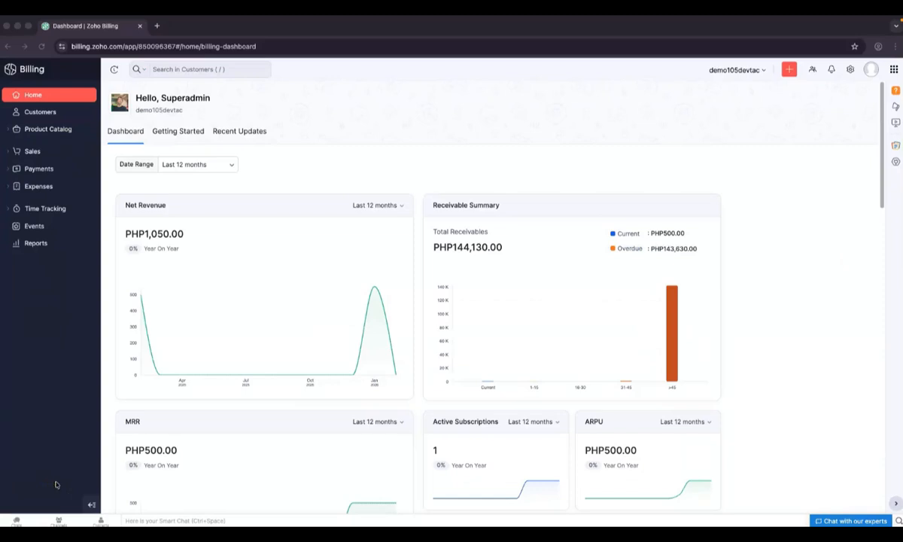
{"action": "left_click", "coordinate": [848, 71]}
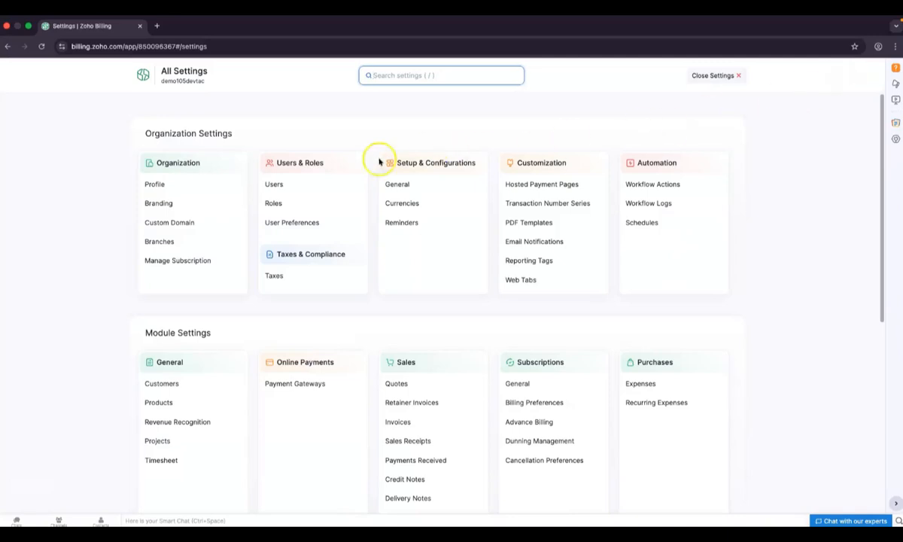
{"action": "left_click", "coordinate": [184, 185]}
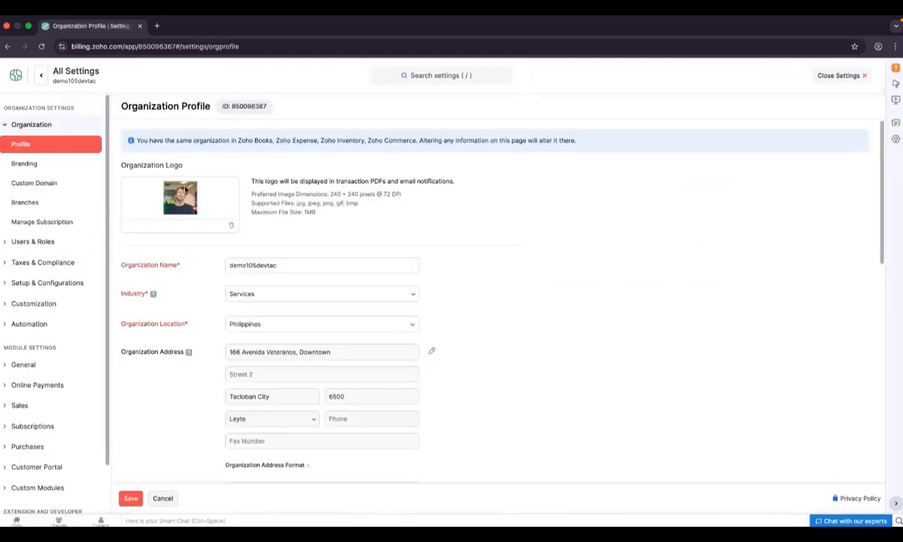
{"action": "left_click", "coordinate": [302, 264]}
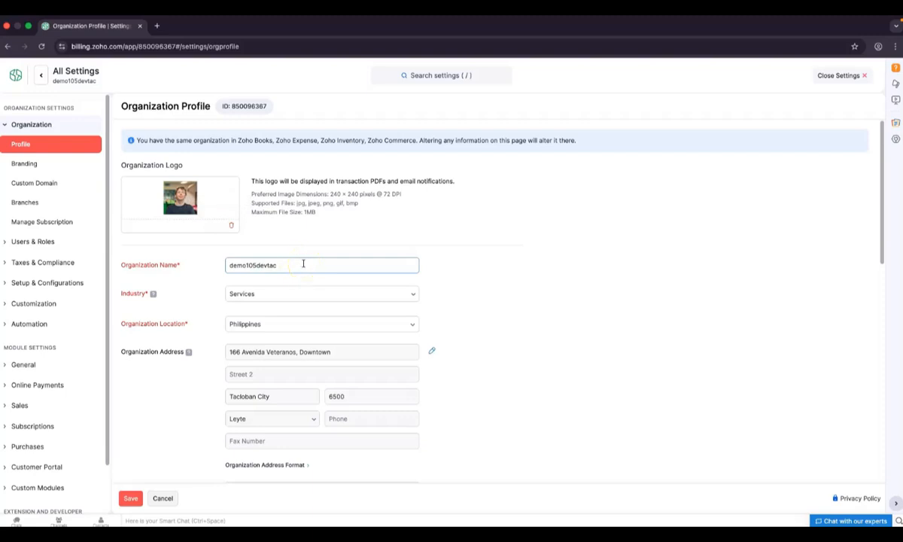
{"action": "left_click", "coordinate": [325, 282]}
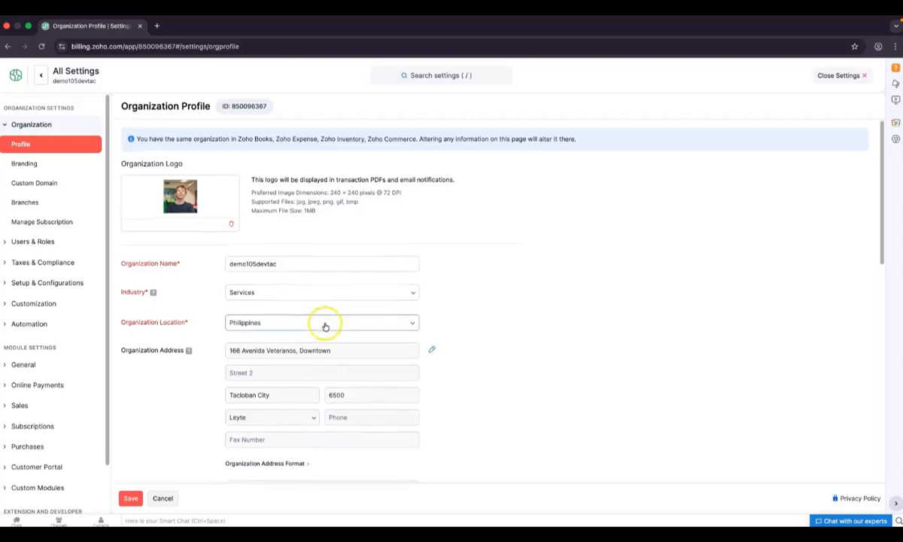
{"action": "scroll", "coordinate": [324, 320], "scroll_direction": "down", "scroll_amount": 1}
{"action": "scroll", "coordinate": [299, 300], "scroll_direction": "down", "scroll_amount": 2}
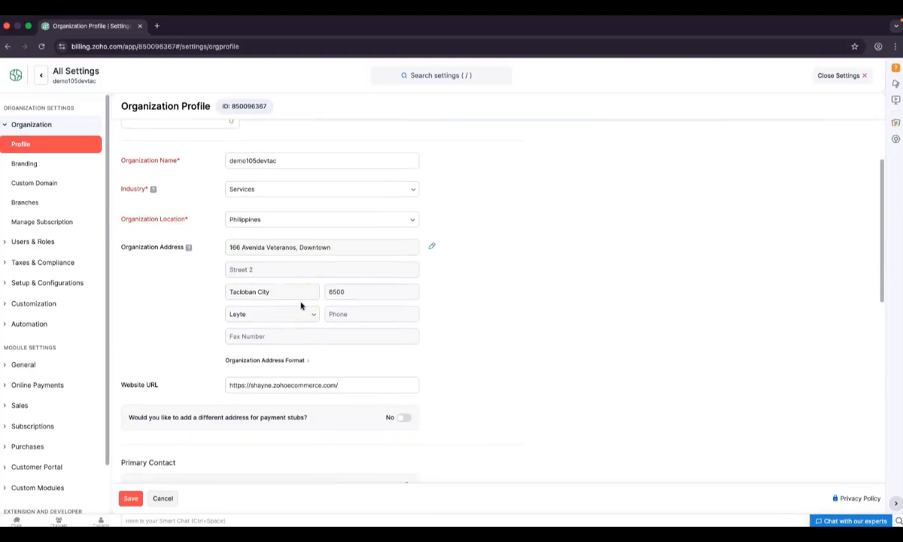
{"action": "scroll", "coordinate": [301, 305], "scroll_direction": "up", "scroll_amount": 3}
{"action": "left_click", "coordinate": [288, 242]}
{"action": "scroll", "coordinate": [292, 337], "scroll_direction": "down", "scroll_amount": 1}
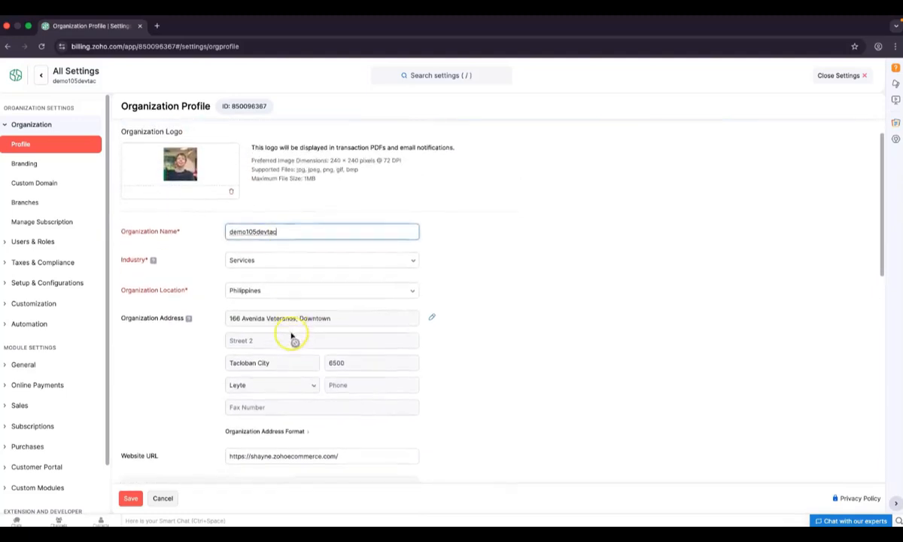
{"action": "scroll", "coordinate": [292, 338], "scroll_direction": "up", "scroll_amount": 1}
{"action": "left_click_drag", "start_coordinate": [287, 236], "coordinate": [193, 234]}
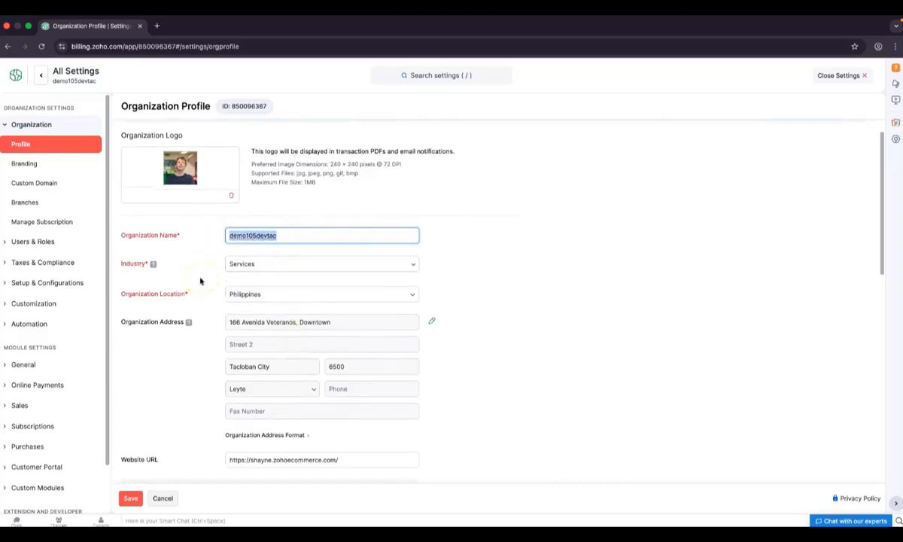
{"action": "left_click", "coordinate": [254, 264]}
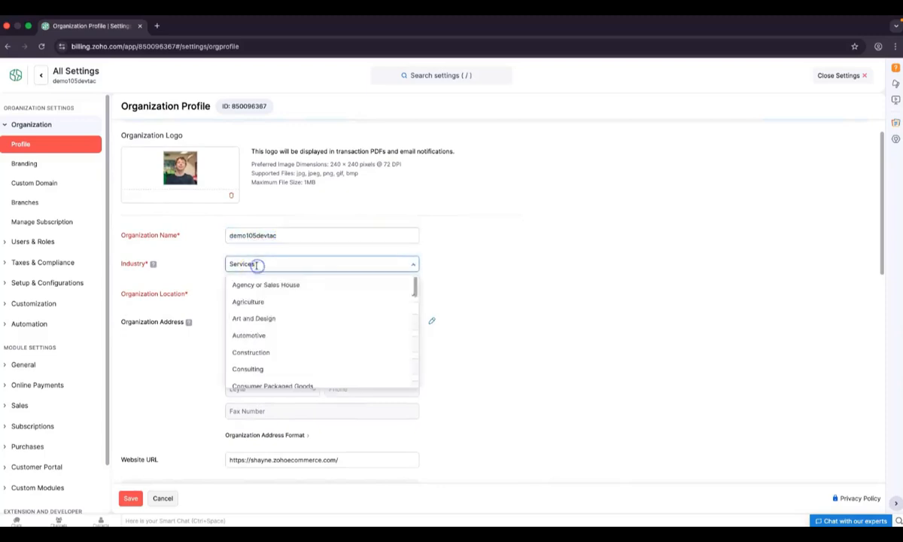
{"action": "scroll", "coordinate": [280, 349], "scroll_direction": "down", "scroll_amount": 3}
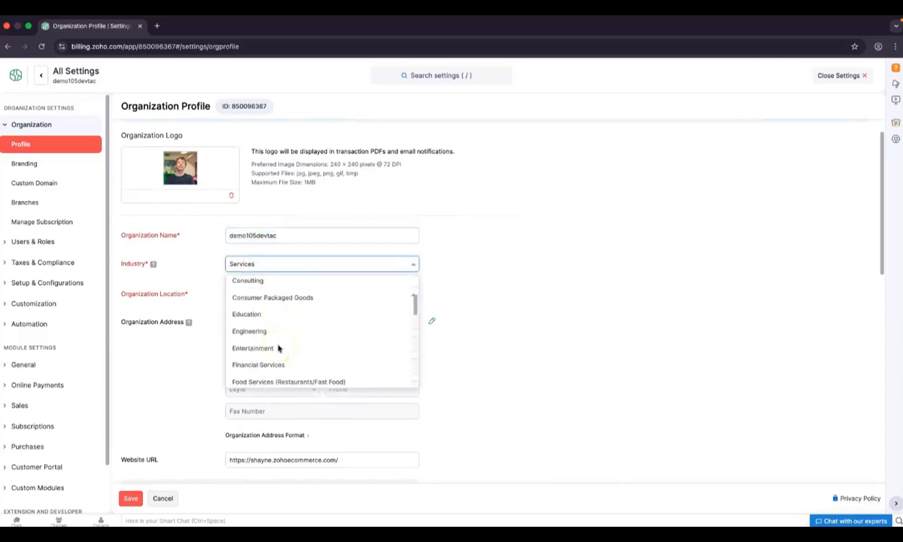
{"action": "scroll", "coordinate": [280, 349], "scroll_direction": "up", "scroll_amount": 3}
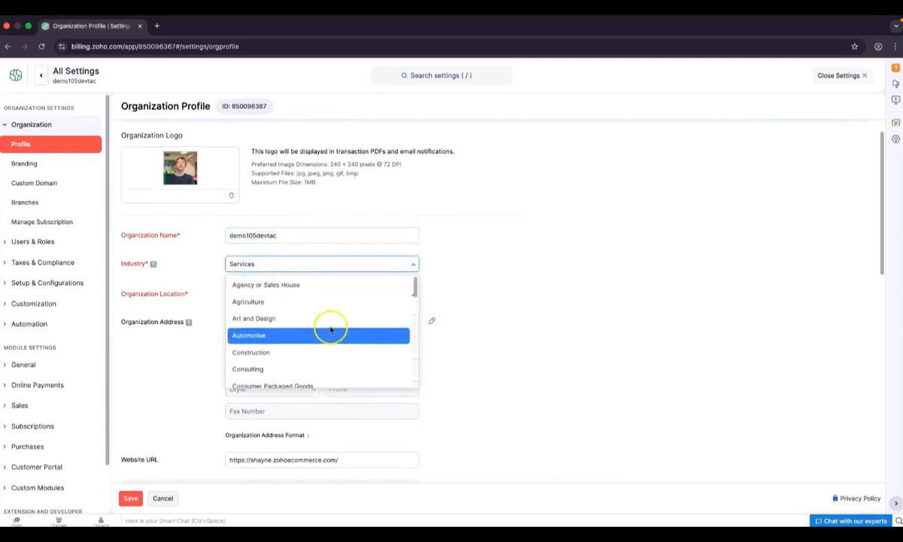
{"action": "left_click", "coordinate": [453, 287]}
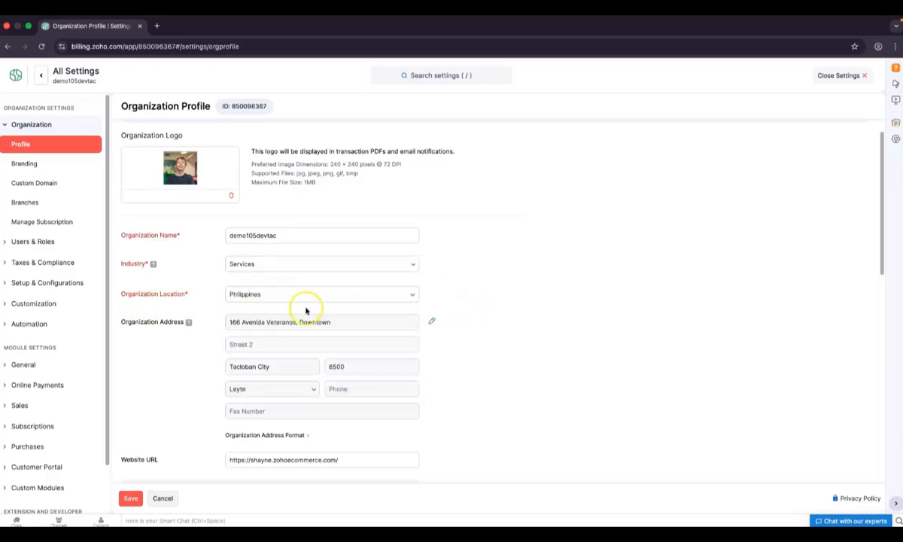
{"action": "scroll", "coordinate": [301, 354], "scroll_direction": "down", "scroll_amount": 2}
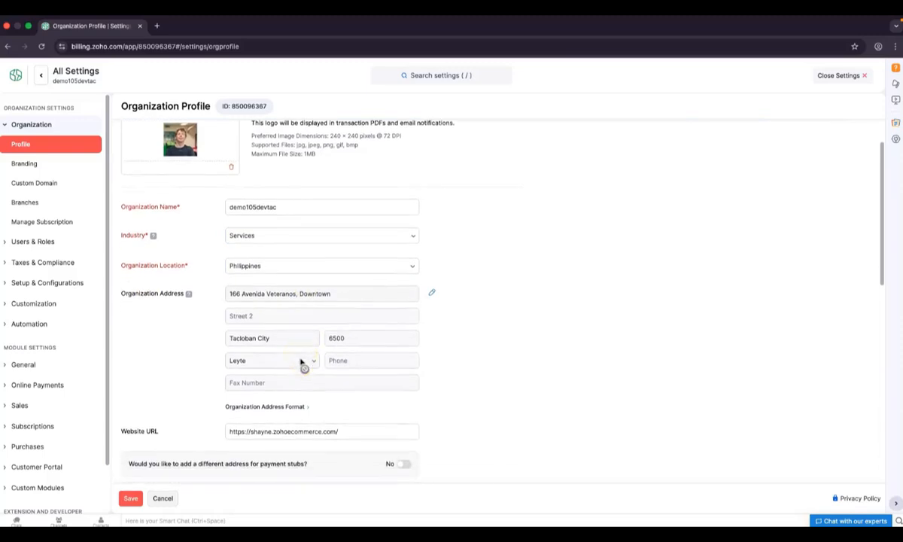
{"action": "scroll", "coordinate": [301, 363], "scroll_direction": "down", "scroll_amount": 3}
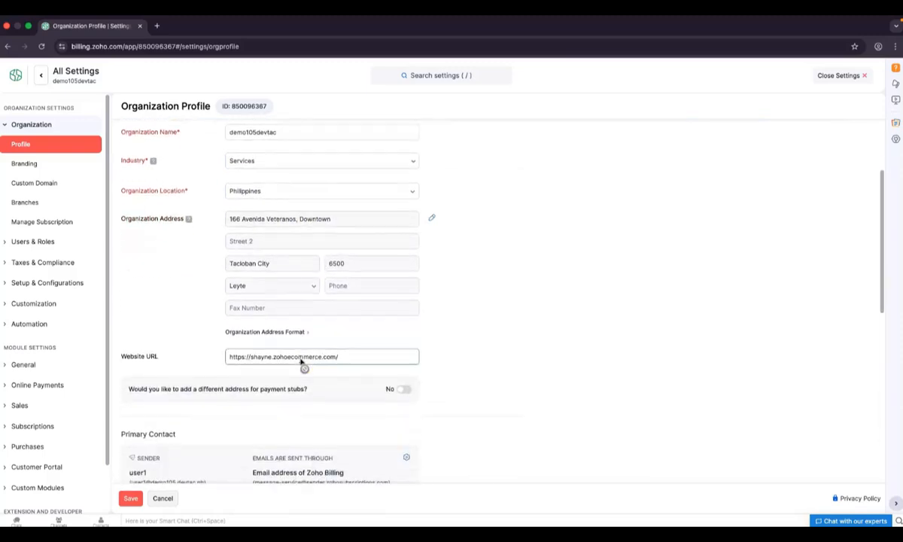
{"action": "scroll", "coordinate": [342, 363], "scroll_direction": "down", "scroll_amount": 1}
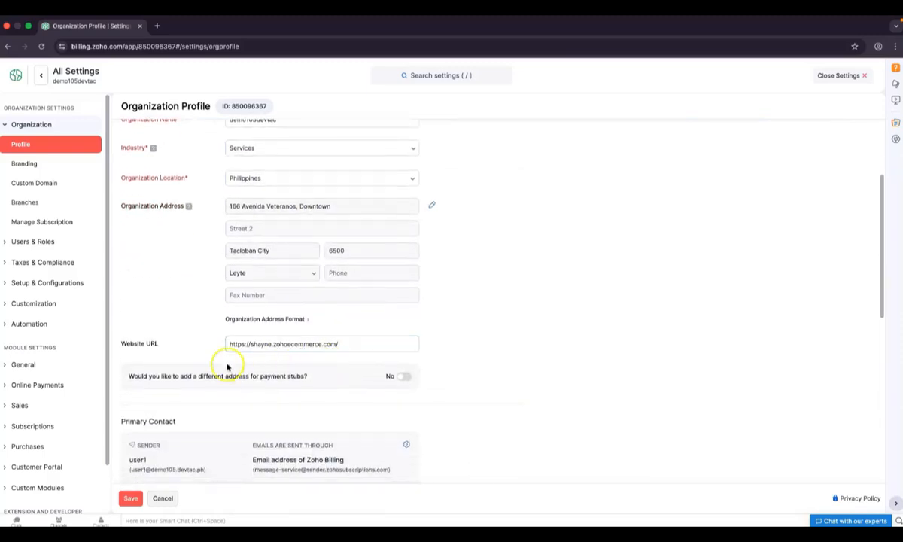
{"action": "left_click", "coordinate": [131, 355]}
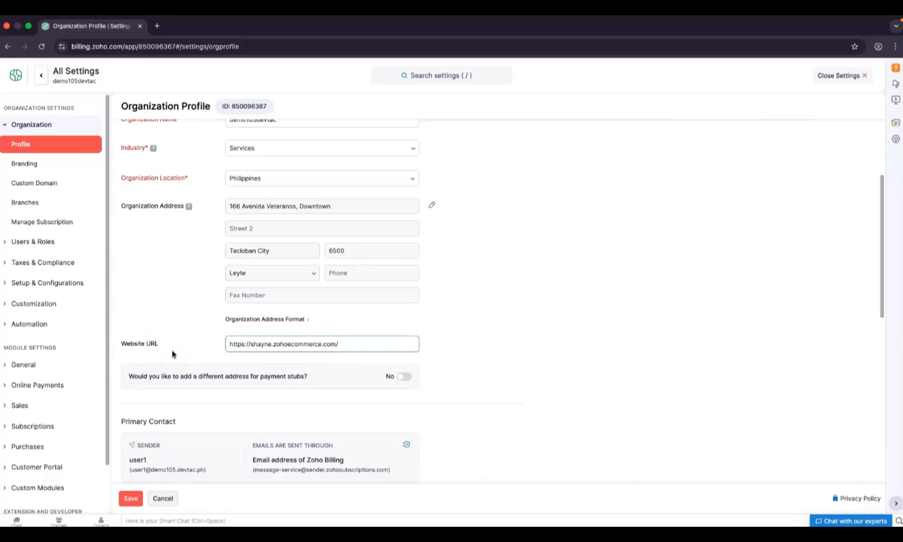
{"action": "scroll", "coordinate": [175, 354], "scroll_direction": "down", "scroll_amount": 8}
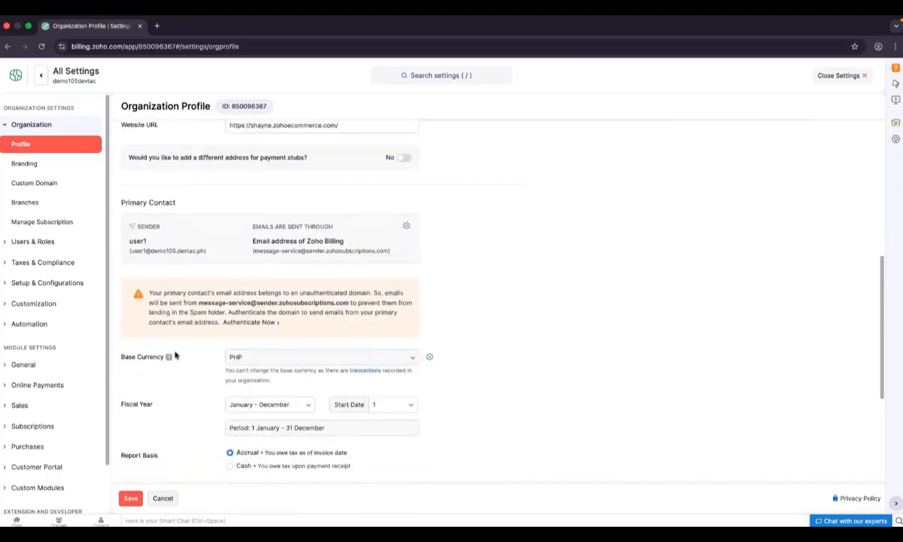
{"action": "scroll", "coordinate": [175, 354], "scroll_direction": "down", "scroll_amount": 1}
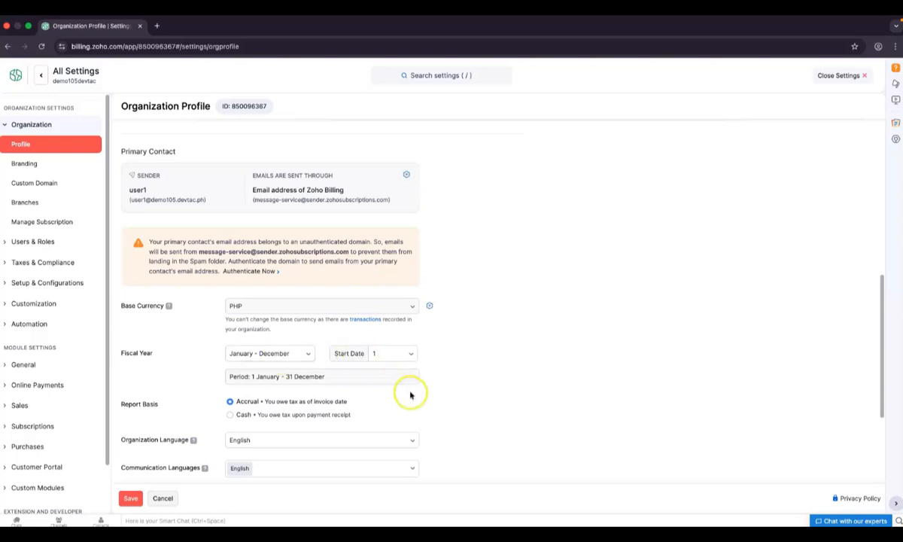
{"action": "scroll", "coordinate": [409, 395], "scroll_direction": "down", "scroll_amount": 1}
{"action": "scroll", "coordinate": [409, 394], "scroll_direction": "down", "scroll_amount": 3}
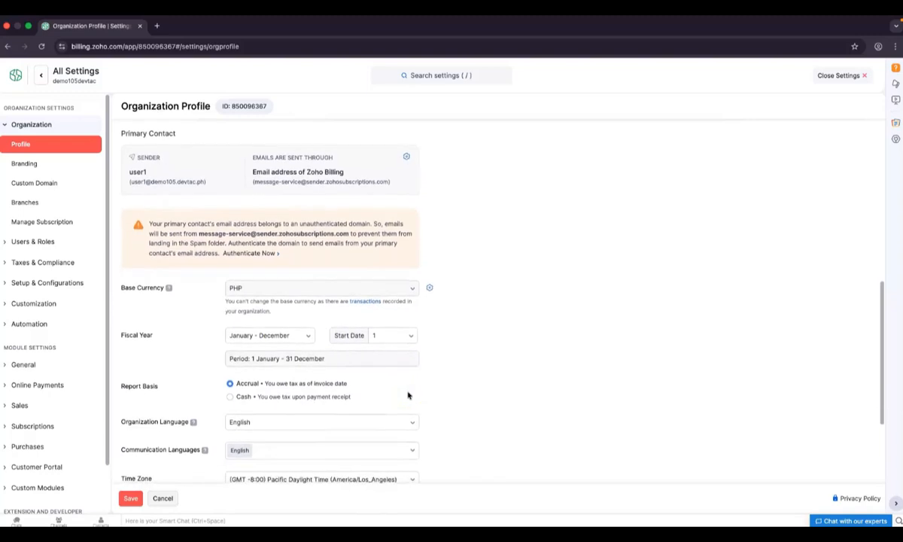
{"action": "scroll", "coordinate": [409, 394], "scroll_direction": "up", "scroll_amount": 1}
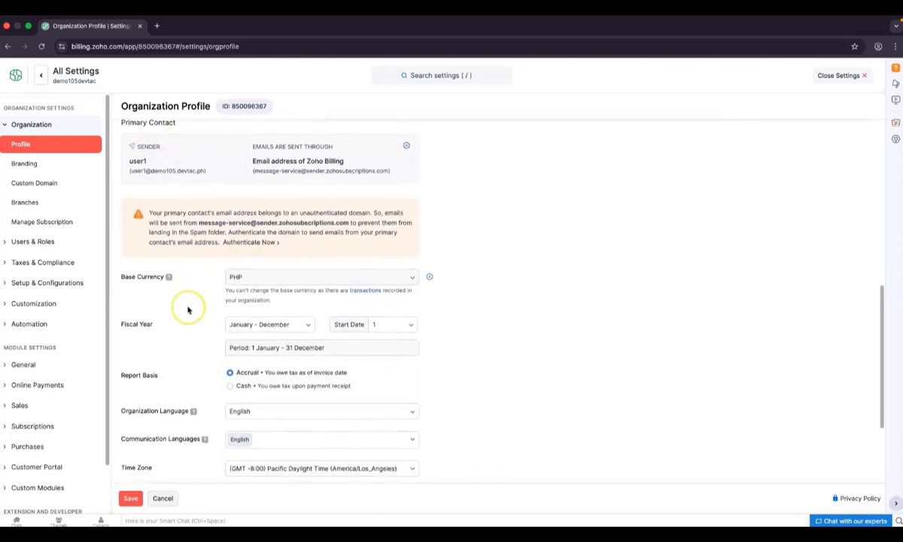
{"action": "scroll", "coordinate": [187, 309], "scroll_direction": "down", "scroll_amount": 1}
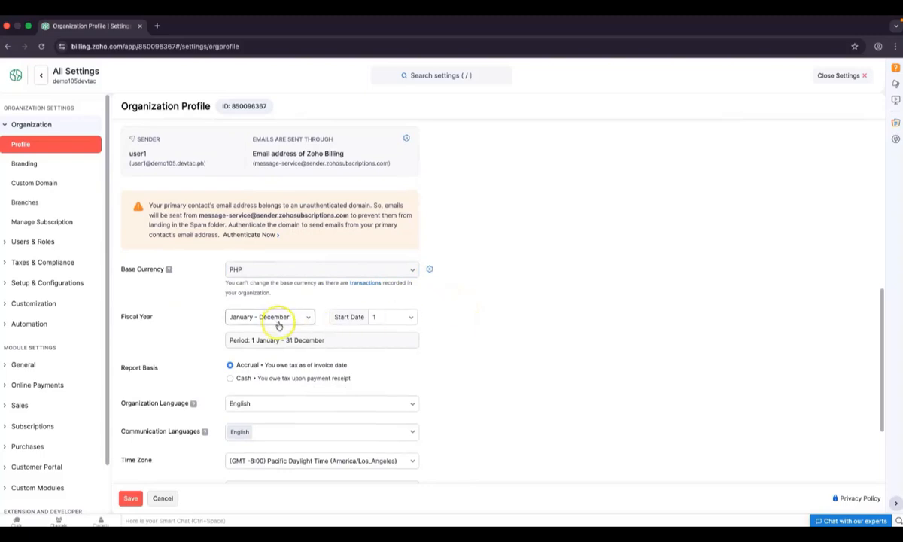
{"action": "left_click", "coordinate": [309, 319]}
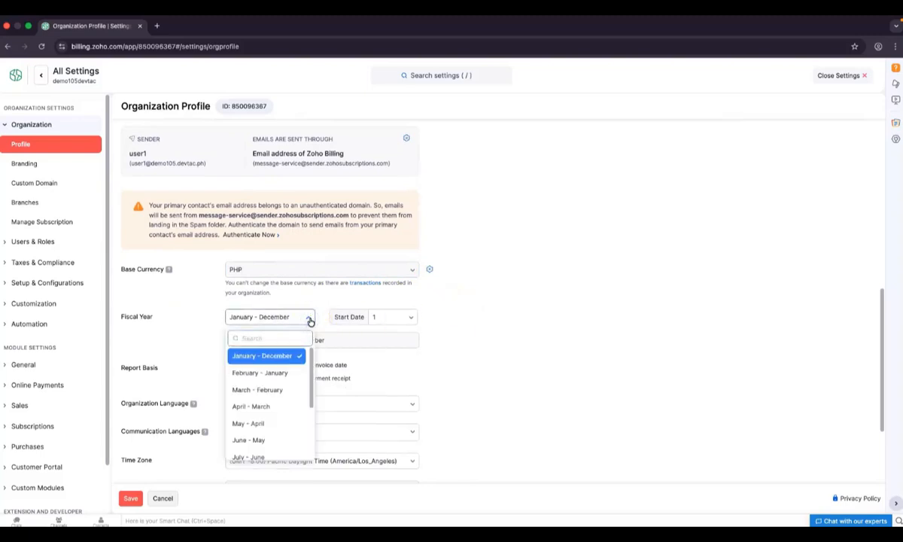
{"action": "left_click", "coordinate": [309, 321]}
{"action": "scroll", "coordinate": [380, 383], "scroll_direction": "down", "scroll_amount": 1}
{"action": "scroll", "coordinate": [379, 385], "scroll_direction": "down", "scroll_amount": 3}
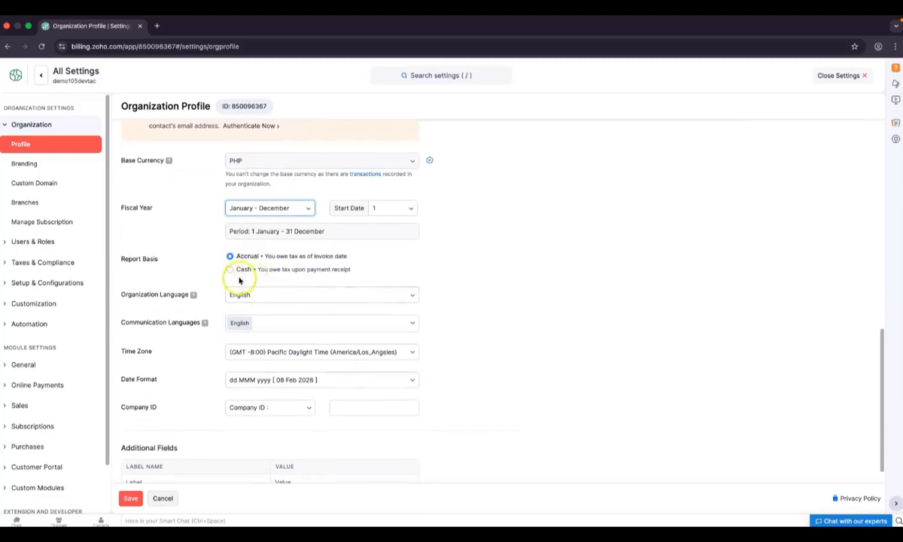
{"action": "scroll", "coordinate": [188, 337], "scroll_direction": "down", "scroll_amount": 1}
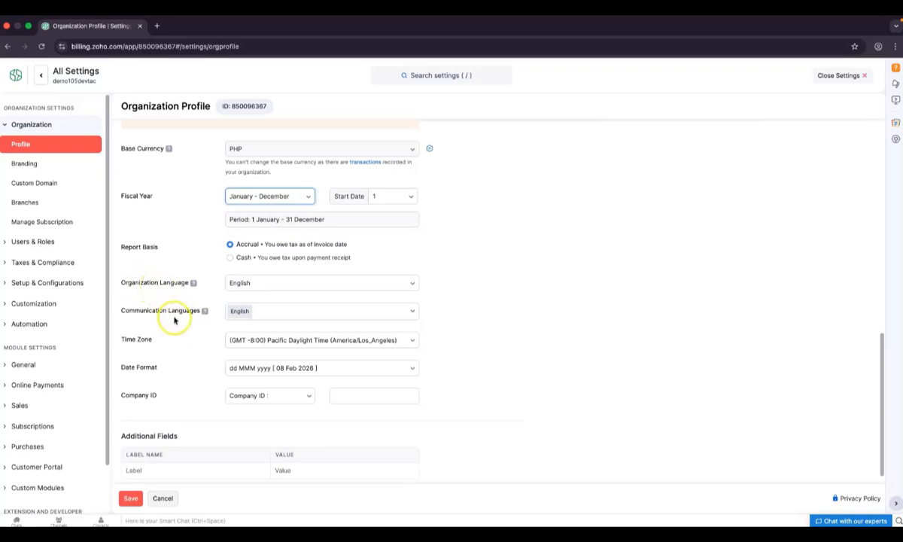
{"action": "scroll", "coordinate": [192, 320], "scroll_direction": "down", "scroll_amount": 1}
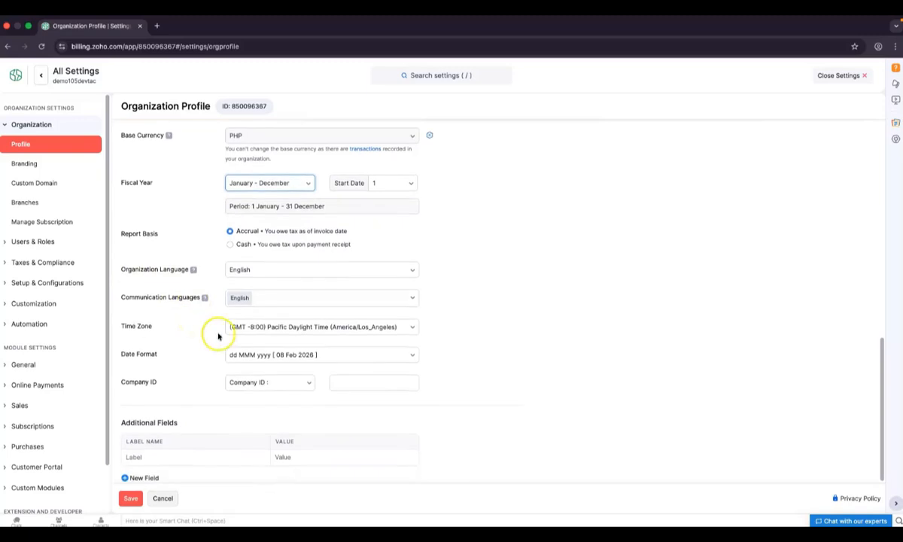
{"action": "scroll", "coordinate": [202, 395], "scroll_direction": "down", "scroll_amount": 1}
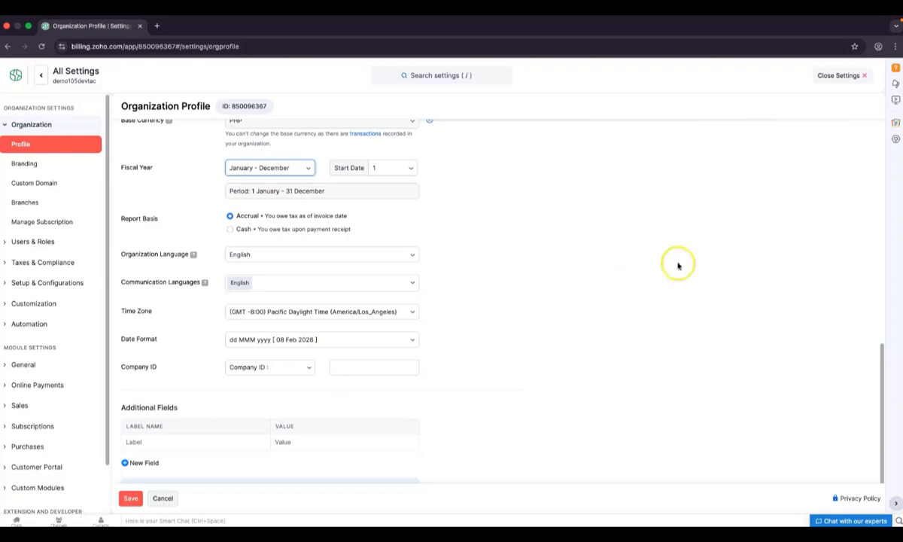
{"action": "left_click", "coordinate": [833, 80]}
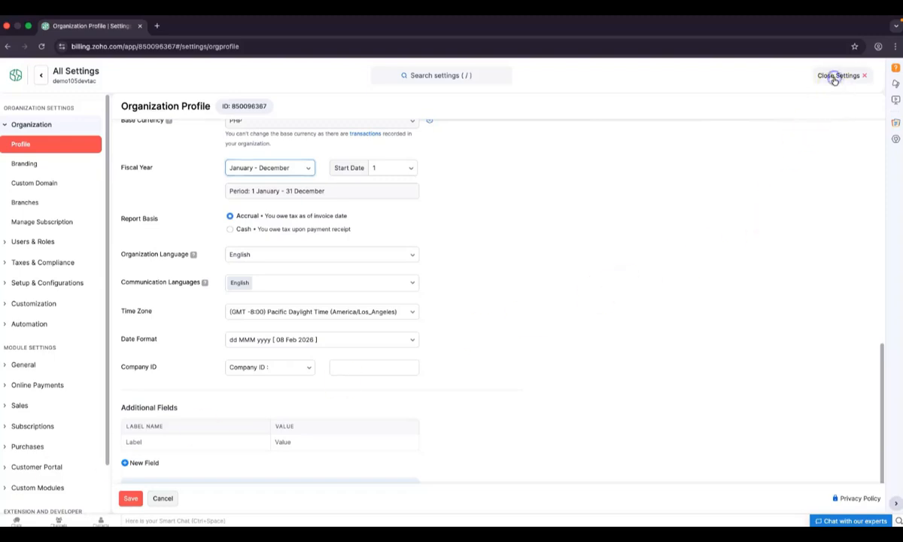
{"action": "left_click", "coordinate": [849, 71]}
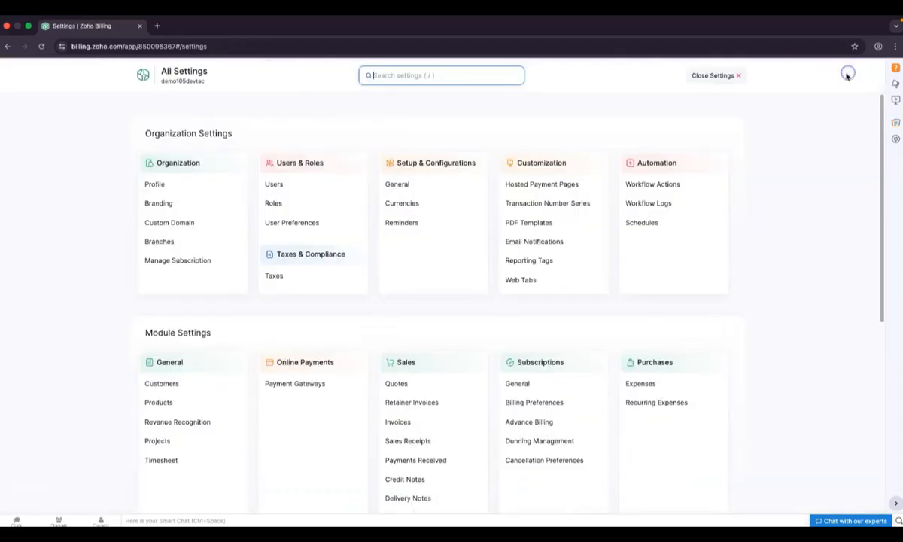
Review the active tax rates, including 12% VAT, then return to All Settings and open Payment Gateways
{"action": "left_click", "coordinate": [298, 280]}
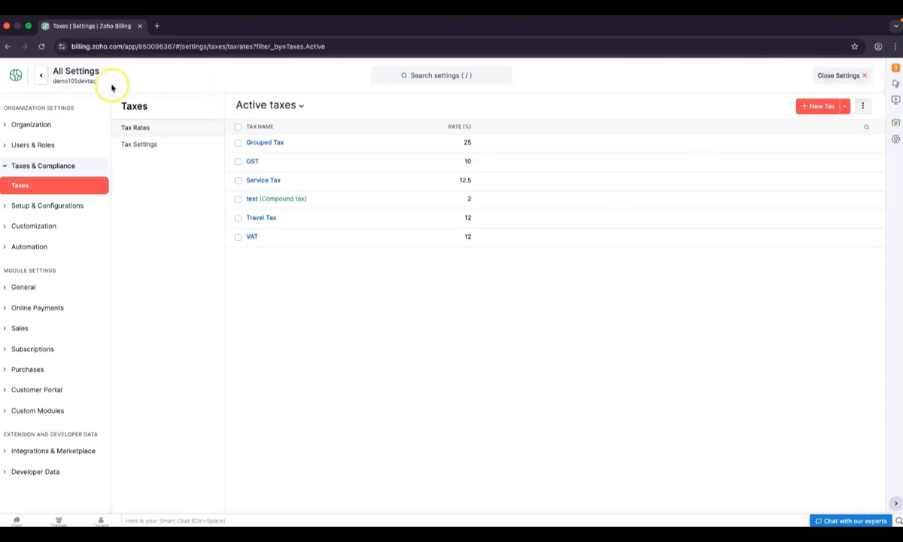
{"action": "left_click", "coordinate": [41, 75]}
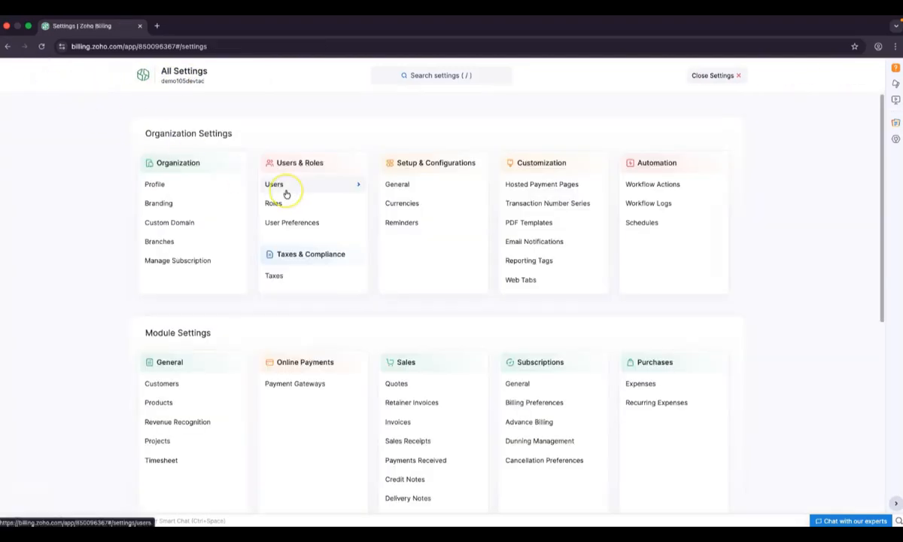
{"action": "left_click", "coordinate": [324, 386]}
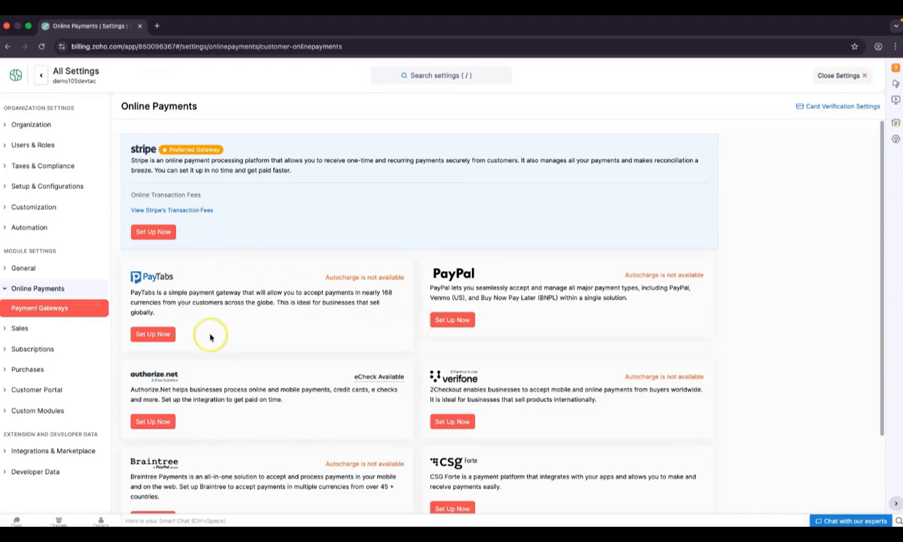
Scroll through the payment gateway cards, then close settings to return to the dashboard
{"action": "scroll", "coordinate": [211, 335], "scroll_direction": "down", "scroll_amount": 1}
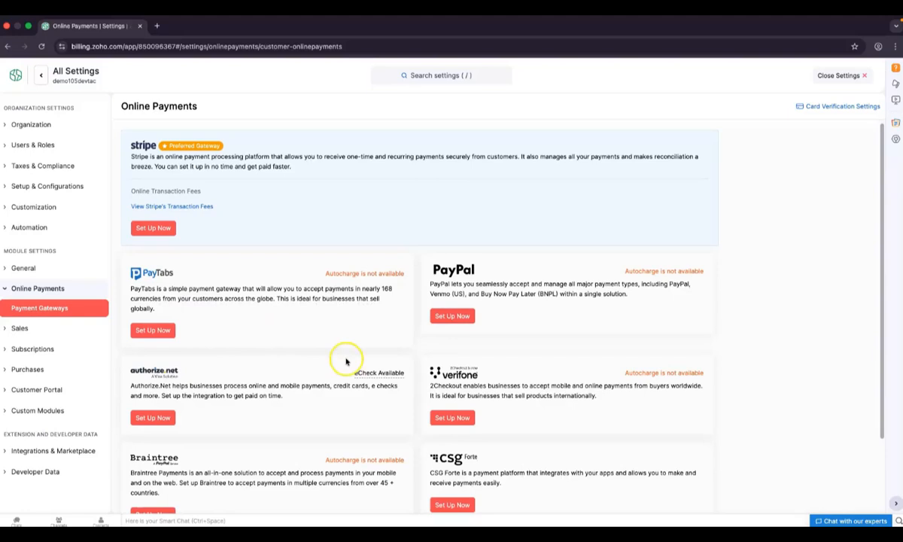
{"action": "scroll", "coordinate": [346, 362], "scroll_direction": "down", "scroll_amount": 1}
{"action": "scroll", "coordinate": [347, 361], "scroll_direction": "down", "scroll_amount": 2}
{"action": "scroll", "coordinate": [346, 361], "scroll_direction": "up", "scroll_amount": 3}
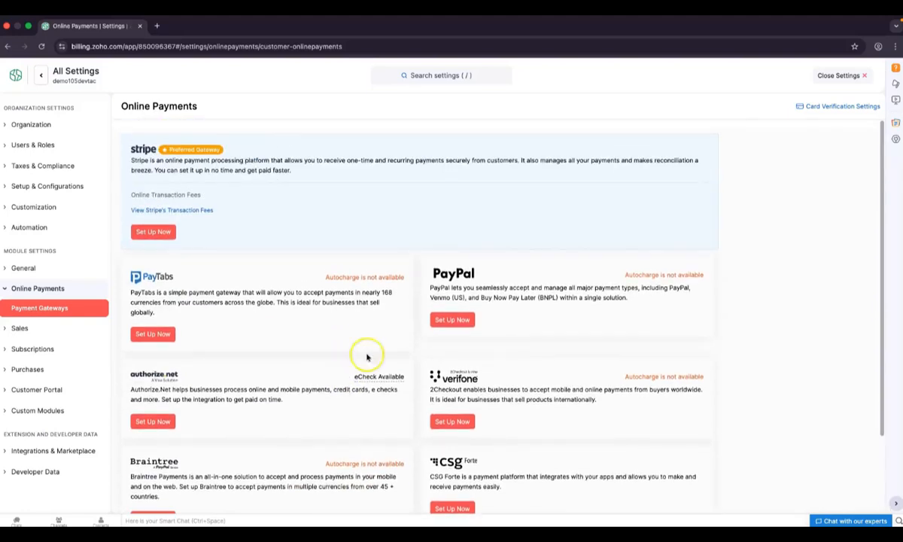
{"action": "left_click", "coordinate": [846, 75]}
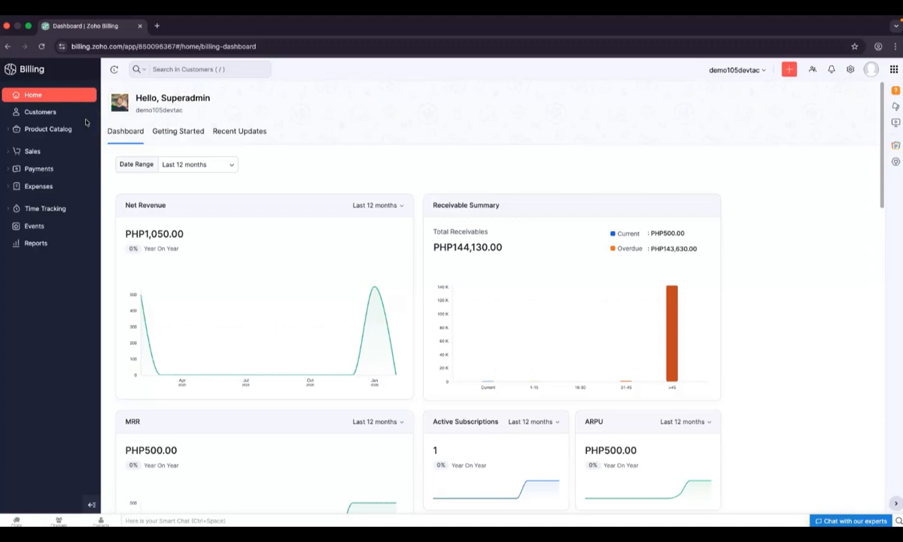
Browse the catalog's Items and Subscription Items lists, then switch to the Customers list
{"action": "left_click", "coordinate": [50, 134]}
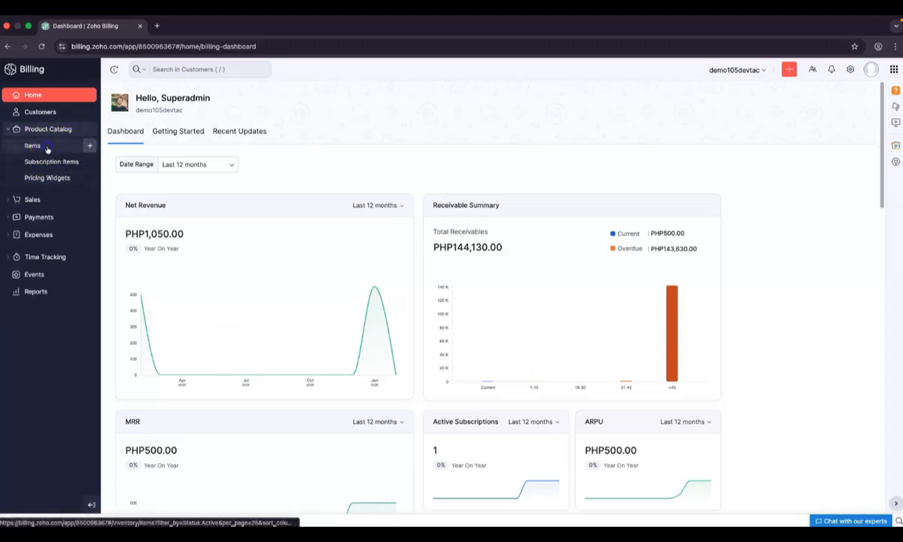
{"action": "left_click", "coordinate": [47, 150]}
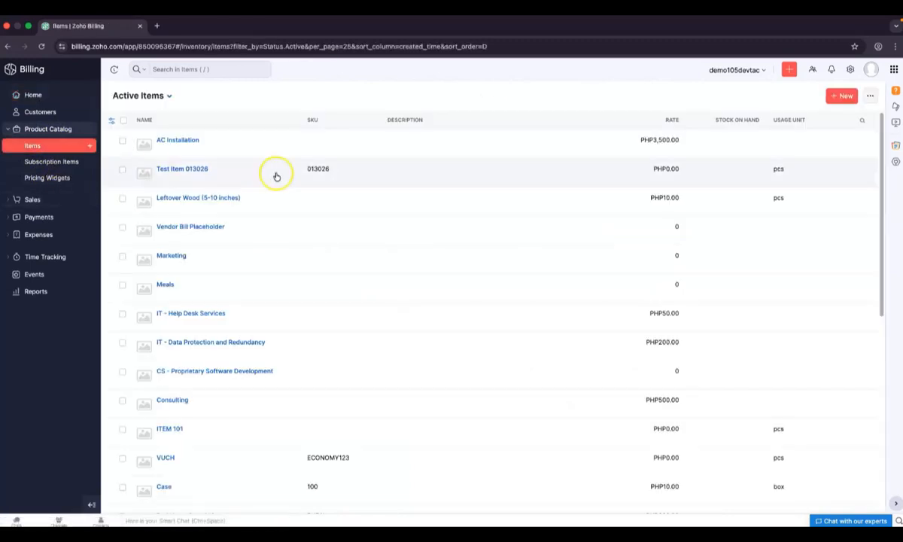
{"action": "left_click", "coordinate": [50, 162]}
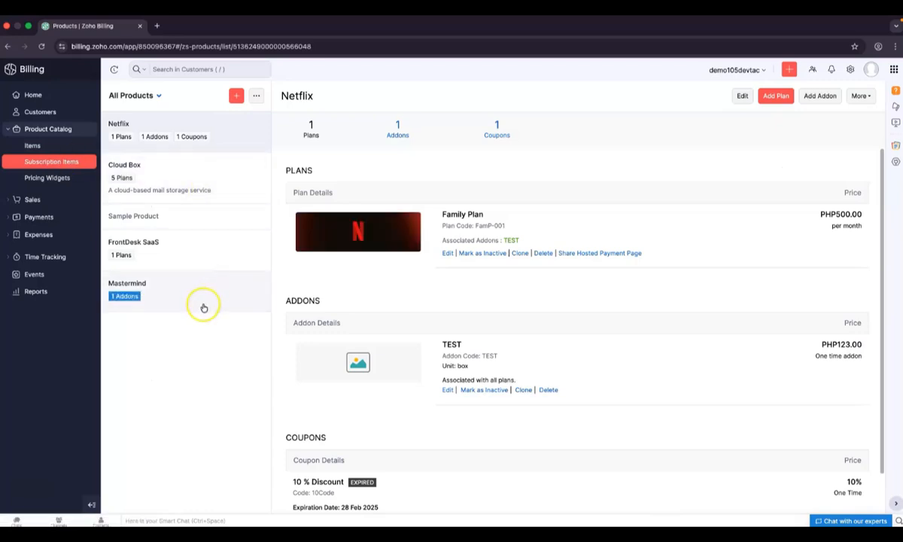
{"action": "left_click", "coordinate": [66, 113]}
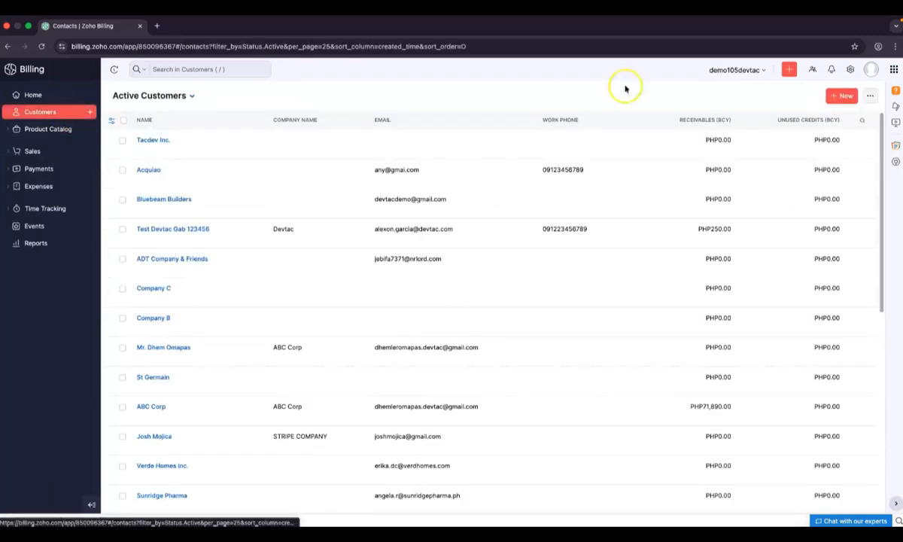
Start and cancel a new customer, then open Tacdev Inc. and view its New Transaction options
{"action": "left_click", "coordinate": [841, 97]}
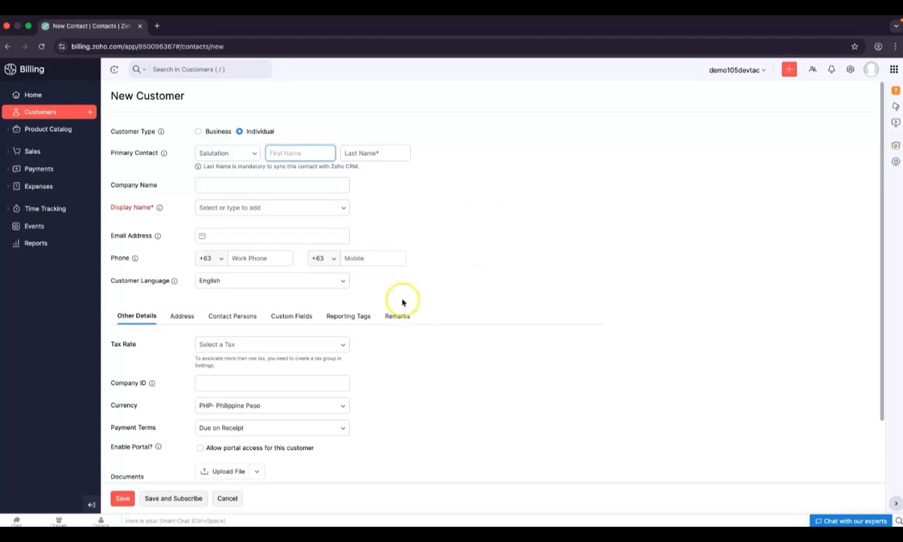
{"action": "left_click", "coordinate": [227, 497]}
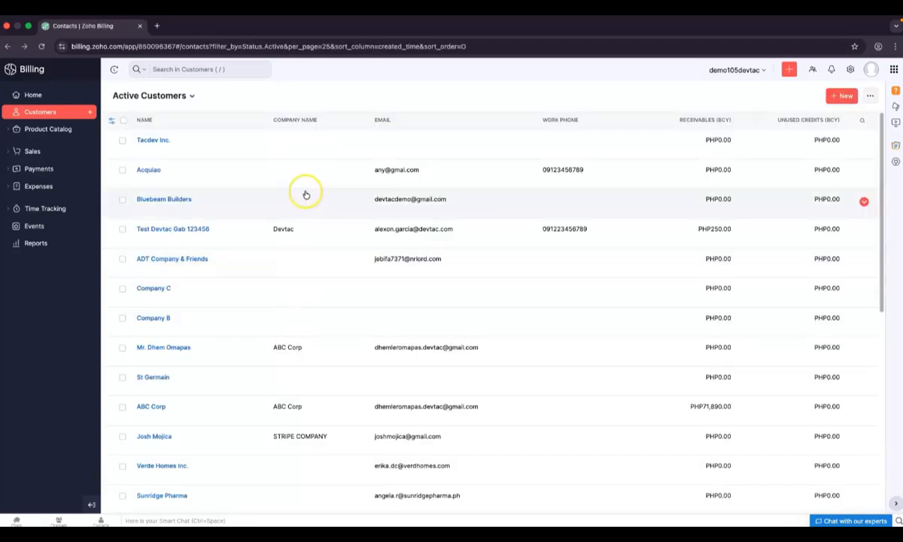
{"action": "left_click", "coordinate": [153, 138]}
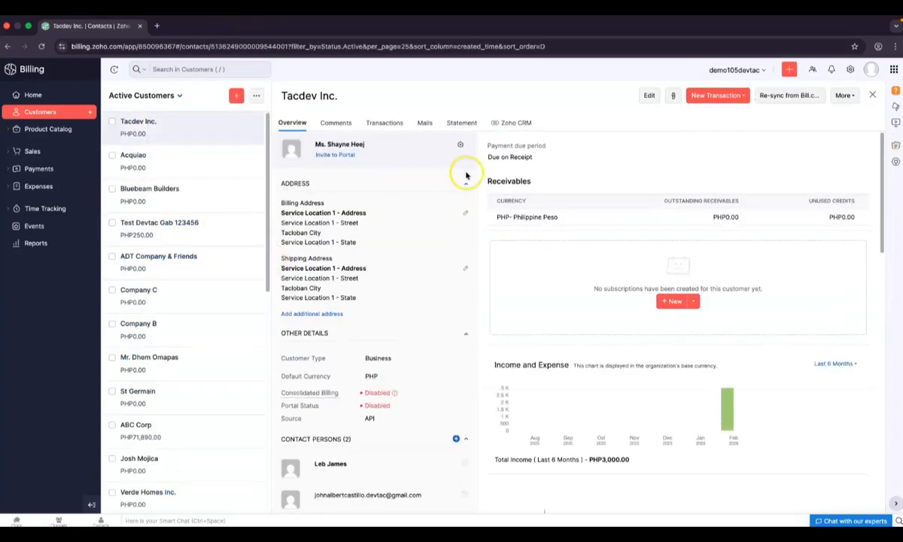
{"action": "left_click", "coordinate": [741, 97]}
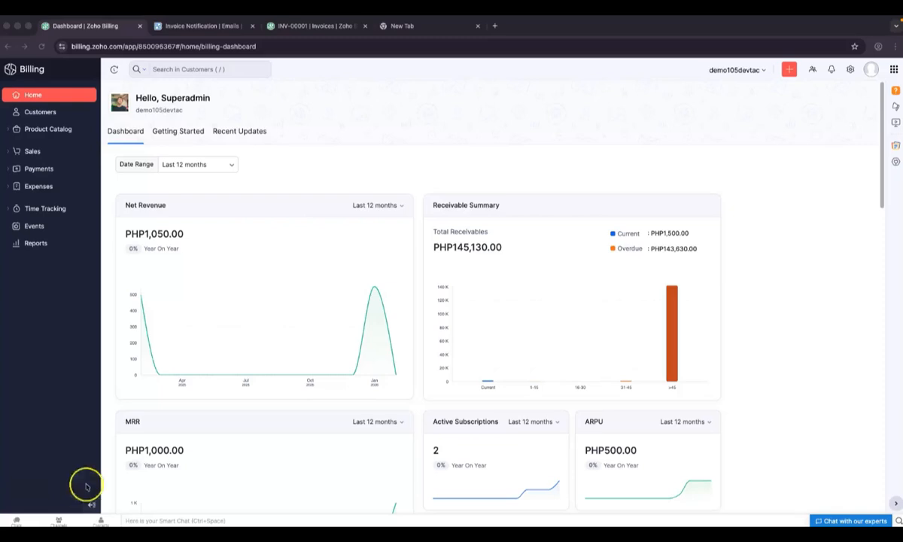
Open Organization > Profile in settings and scroll through the logo, name, industry and address
{"action": "left_click", "coordinate": [848, 70]}
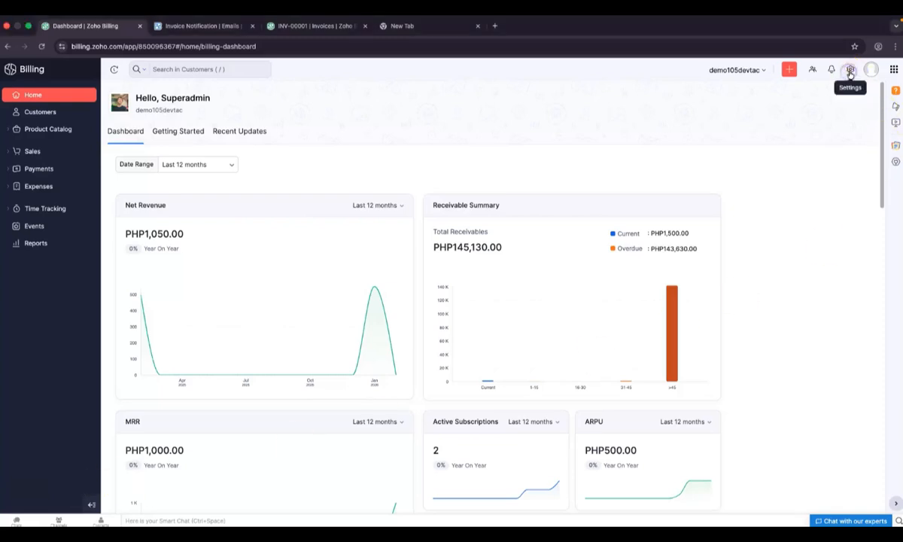
{"action": "left_click", "coordinate": [849, 70]}
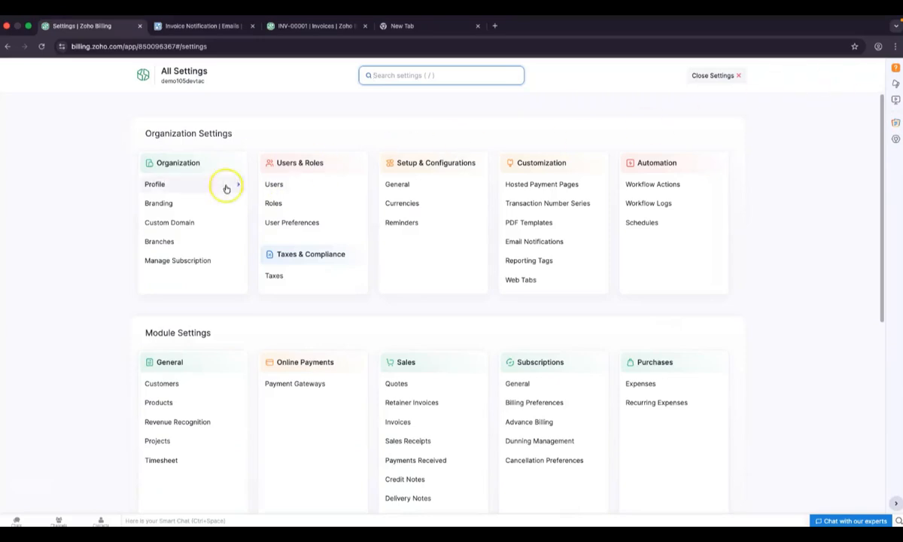
{"action": "left_click", "coordinate": [187, 186]}
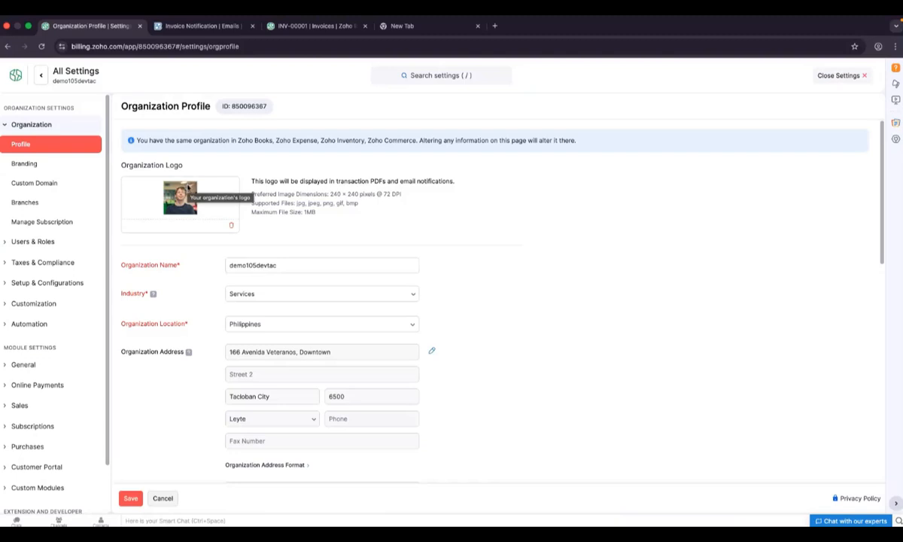
{"action": "scroll", "coordinate": [328, 347], "scroll_direction": "down", "scroll_amount": 2}
{"action": "scroll", "coordinate": [329, 350], "scroll_direction": "up", "scroll_amount": 2}
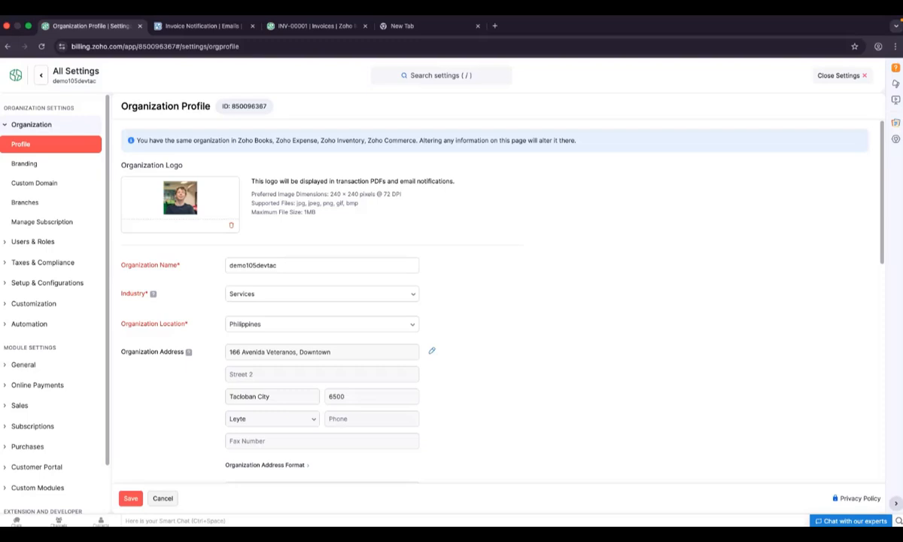
{"action": "scroll", "coordinate": [60, 325], "scroll_direction": "down", "scroll_amount": 2}
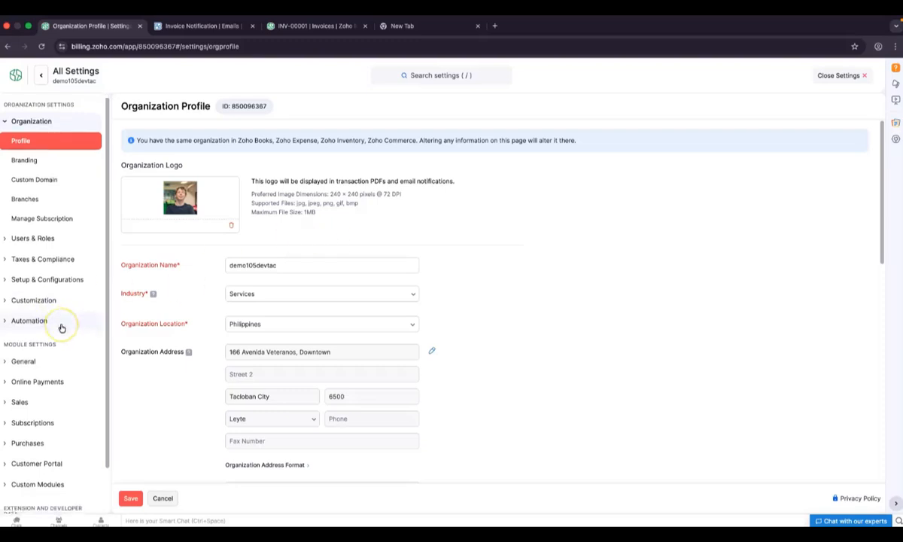
Under Customization > PDF Templates, open the invoice Standard Template for editing
{"action": "left_click", "coordinate": [44, 284]}
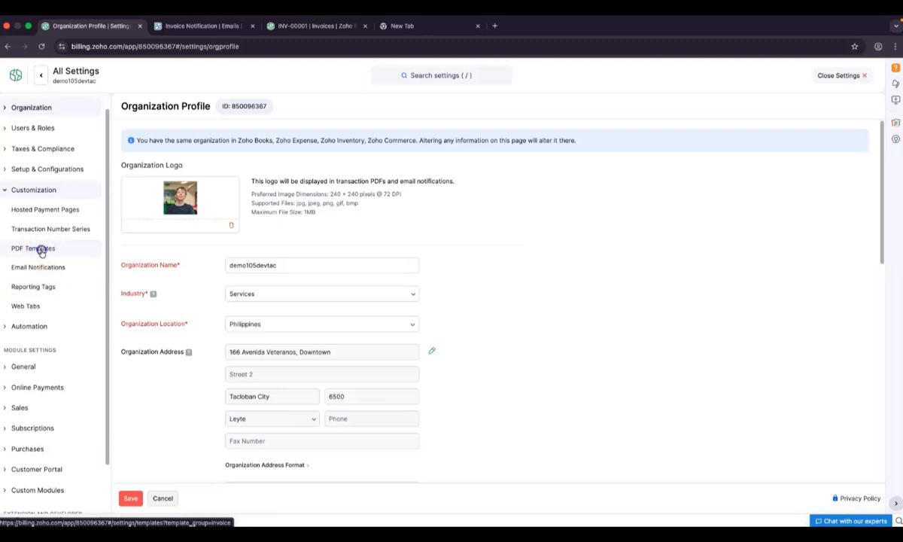
{"action": "left_click", "coordinate": [42, 250]}
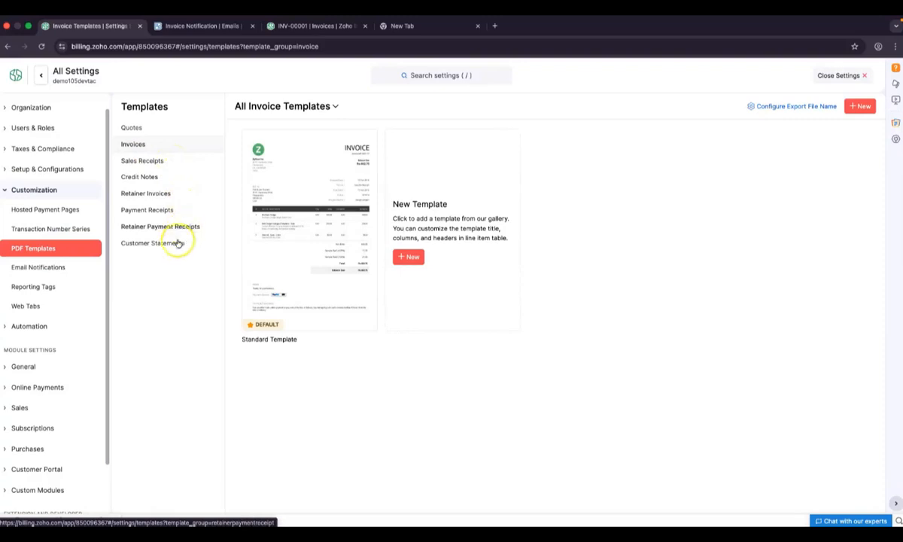
{"action": "mouse_move", "coordinate": [303, 235]}
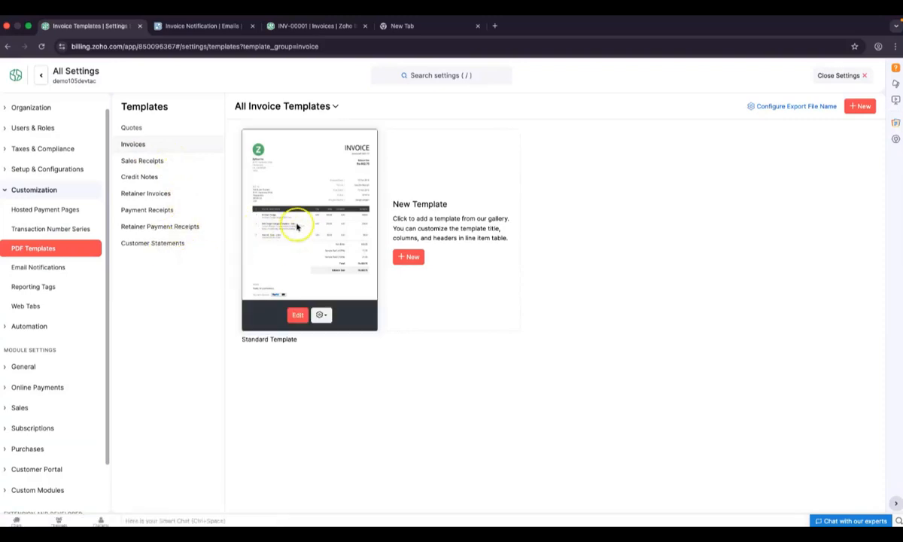
{"action": "left_click", "coordinate": [297, 314]}
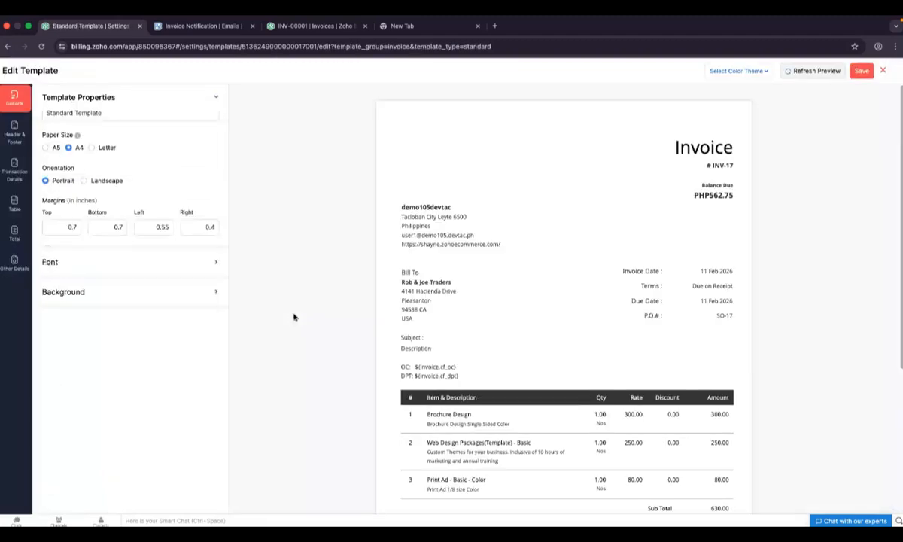
Expand the template's Font settings and open the Label Color picker, closing it without changes
{"action": "left_click", "coordinate": [507, 283]}
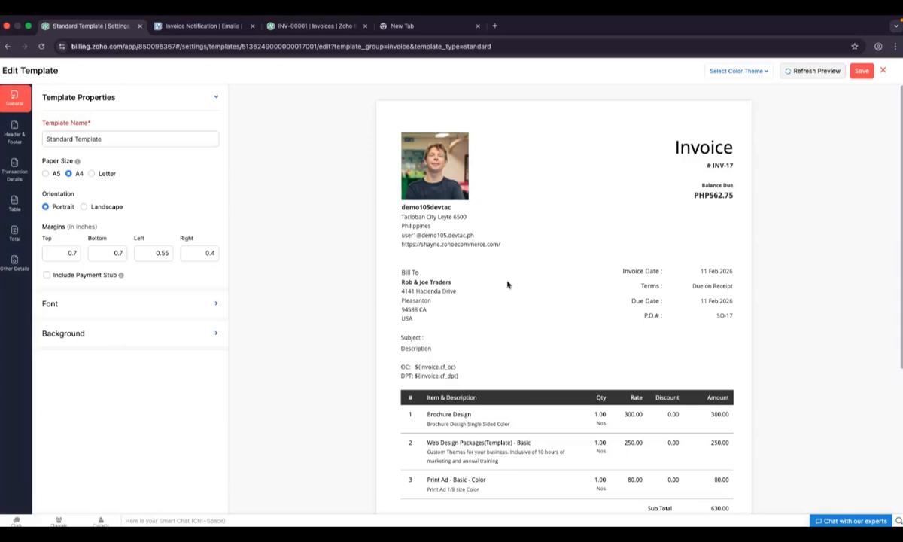
{"action": "left_click", "coordinate": [100, 304]}
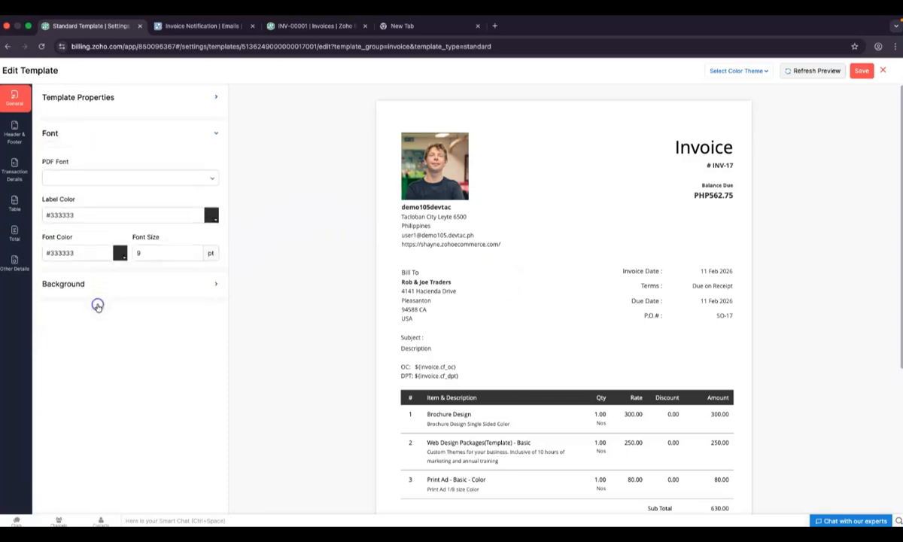
{"action": "left_click", "coordinate": [213, 210]}
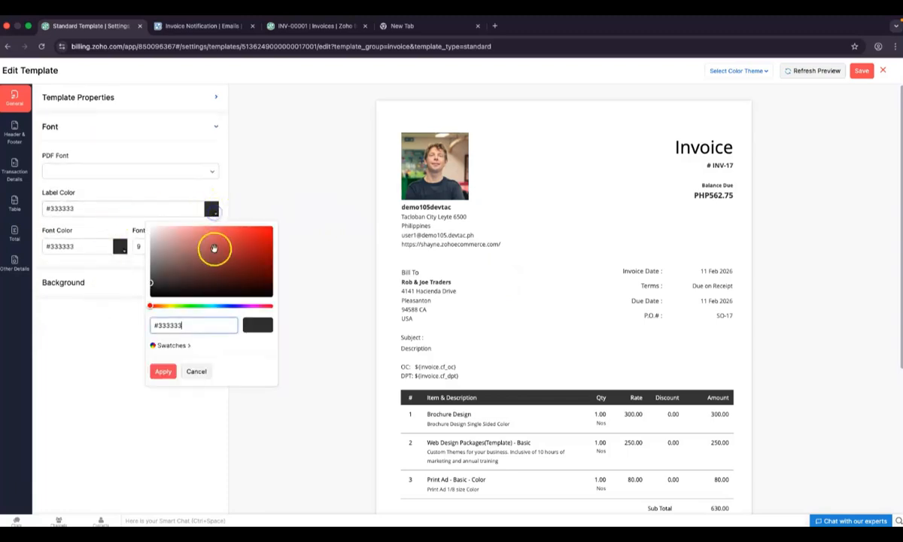
{"action": "left_click", "coordinate": [95, 321]}
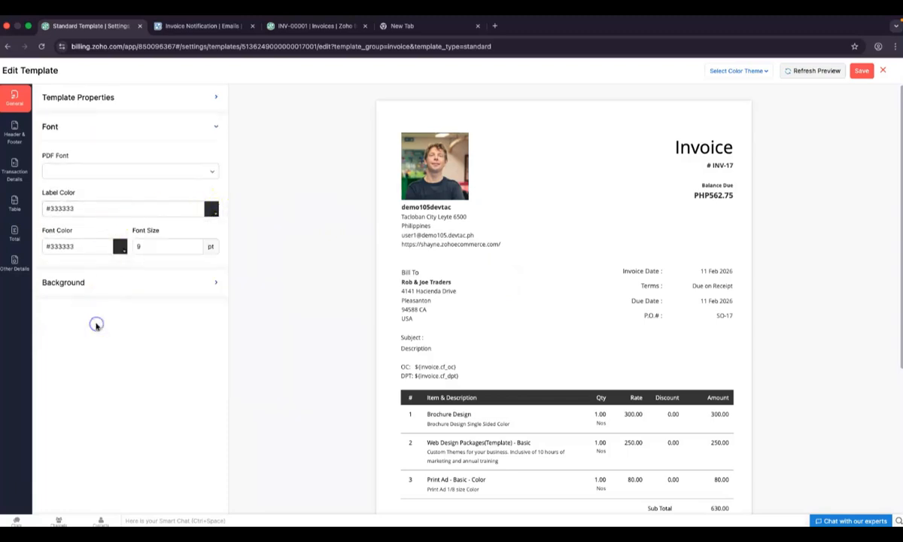
Show the Background image and colour options, scrolling the invoice preview
{"action": "left_click", "coordinate": [133, 287]}
{"action": "left_click", "coordinate": [143, 340]}
{"action": "left_click", "coordinate": [516, 474]}
{"action": "scroll", "coordinate": [515, 475], "scroll_direction": "down", "scroll_amount": 4}
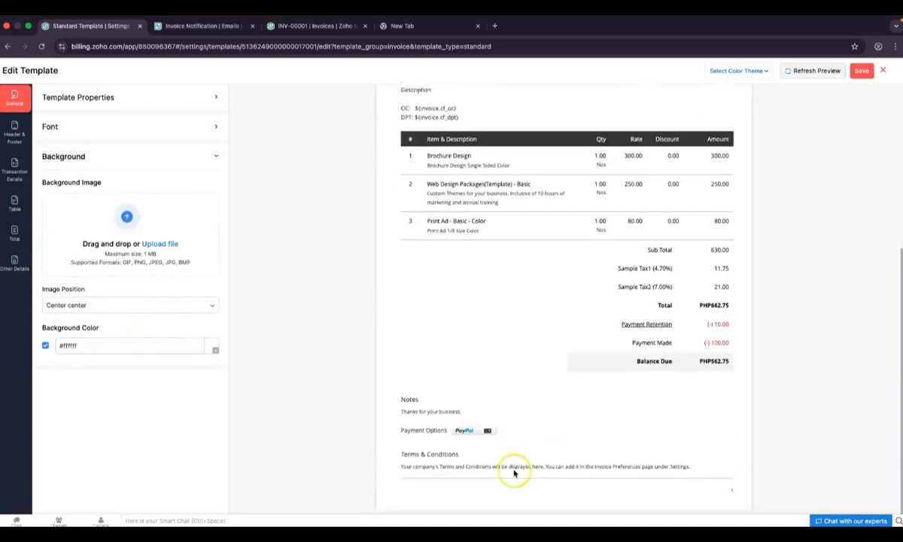
{"action": "scroll", "coordinate": [515, 474], "scroll_direction": "up", "scroll_amount": 3}
{"action": "scroll", "coordinate": [514, 473], "scroll_direction": "up", "scroll_amount": 2}
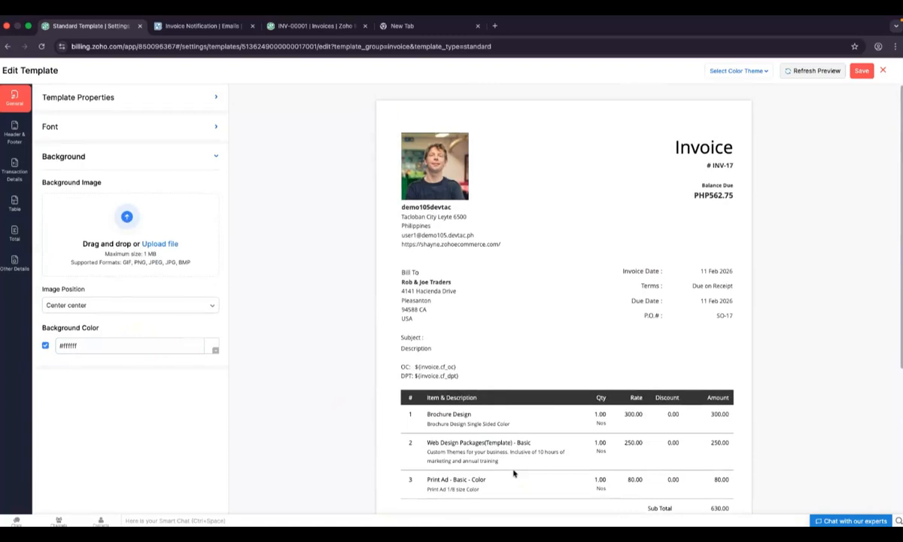
Switch the Standard invoice template's colour theme from Blue to Green, refresh the preview and save
{"action": "left_click", "coordinate": [759, 72]}
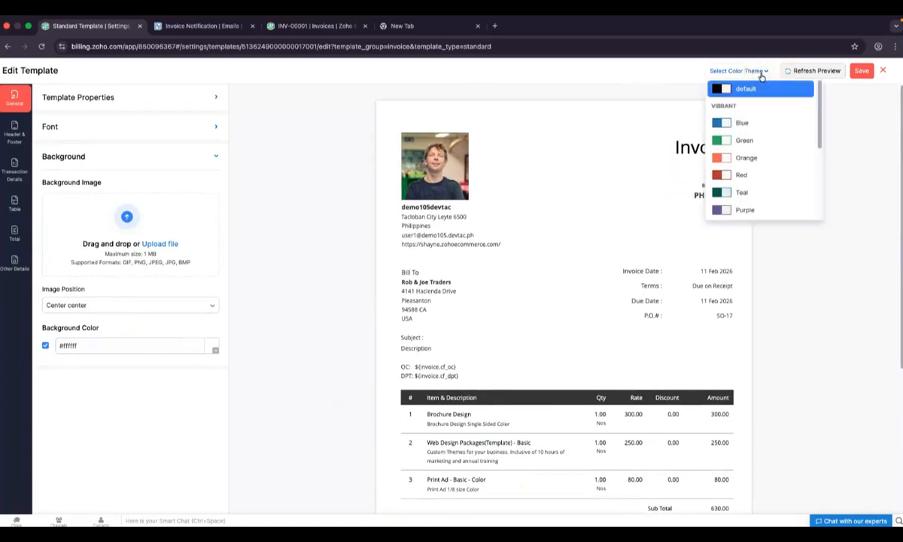
{"action": "left_click", "coordinate": [723, 124]}
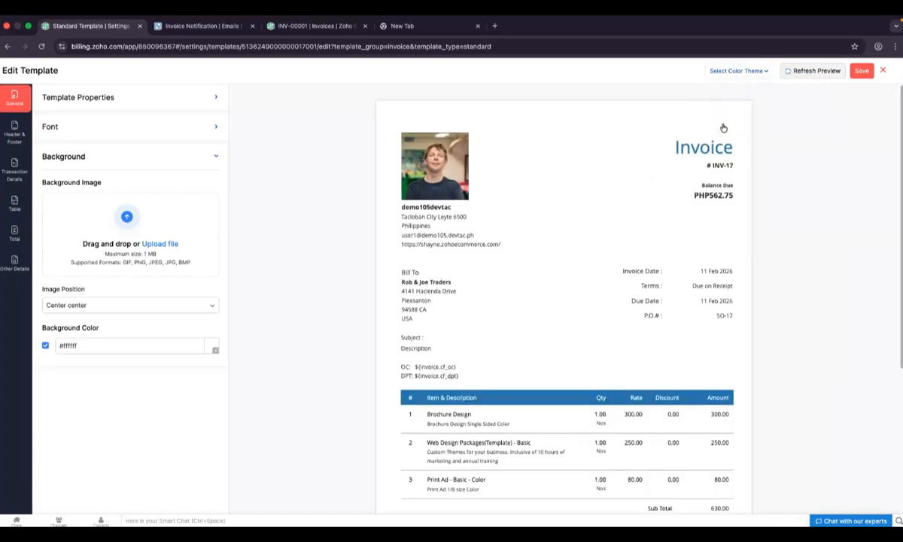
{"action": "left_click", "coordinate": [733, 71]}
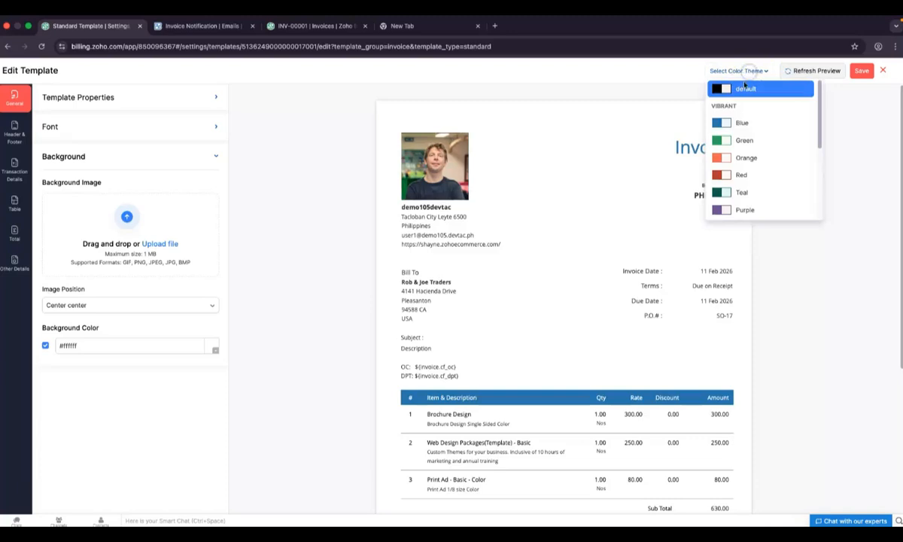
{"action": "left_click", "coordinate": [723, 140]}
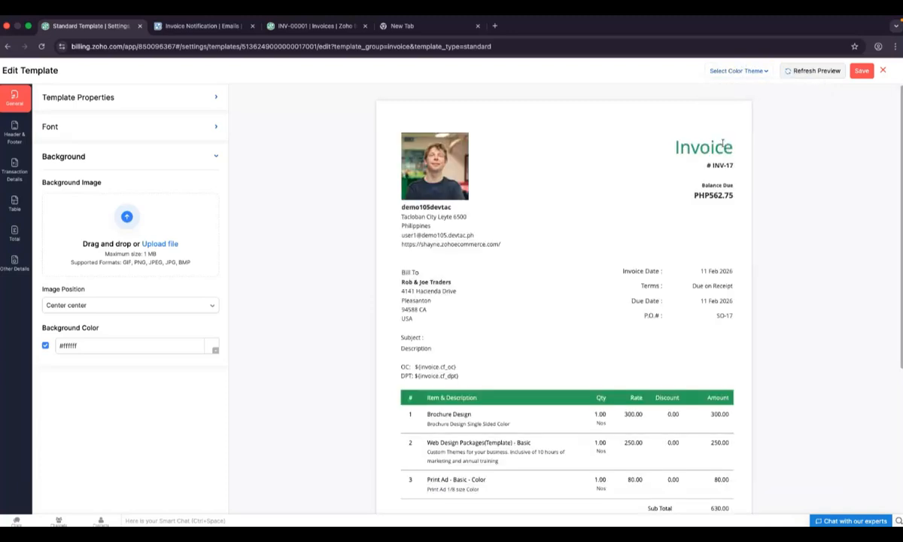
{"action": "left_click", "coordinate": [801, 71]}
{"action": "scroll", "coordinate": [581, 320], "scroll_direction": "down", "scroll_amount": 3}
{"action": "scroll", "coordinate": [581, 319], "scroll_direction": "up", "scroll_amount": 3}
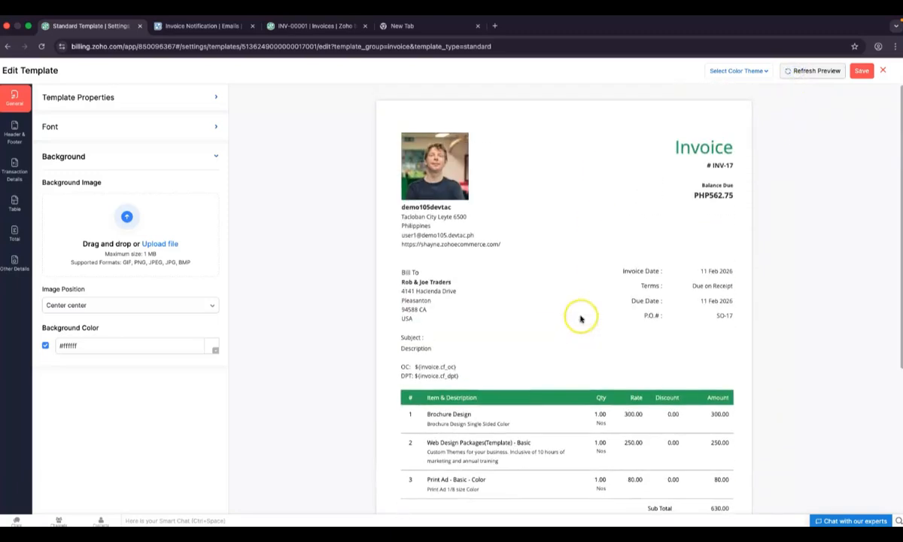
{"action": "scroll", "coordinate": [595, 366], "scroll_direction": "down", "scroll_amount": 2}
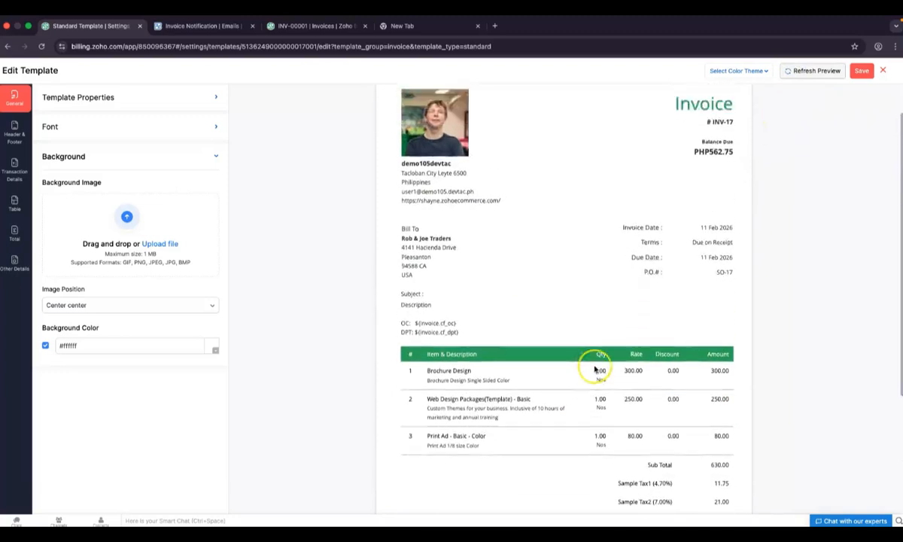
{"action": "scroll", "coordinate": [595, 369], "scroll_direction": "up", "scroll_amount": 2}
{"action": "left_click", "coordinate": [862, 70]}
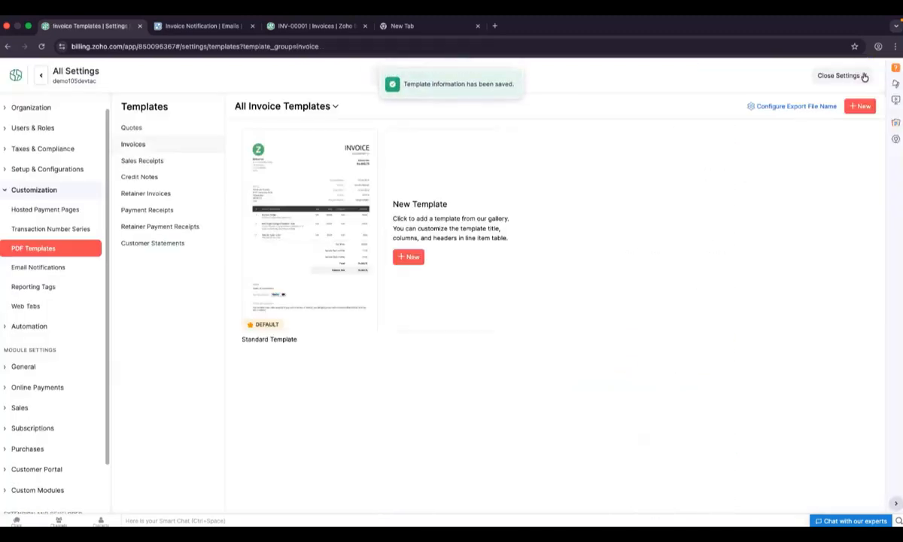
Reopen the Standard Template to confirm the green theme, close the editor, and go to Email Notifications
{"action": "mouse_move", "coordinate": [302, 202]}
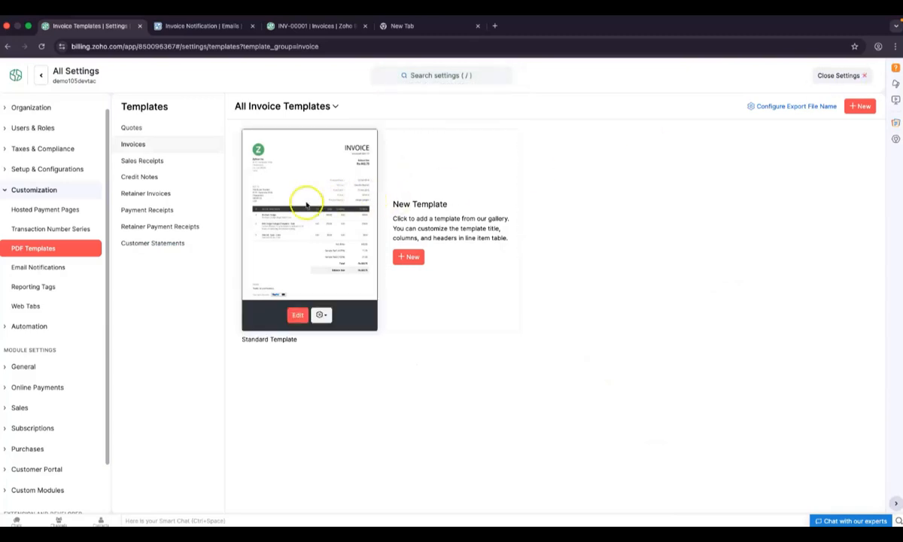
{"action": "left_click", "coordinate": [295, 314]}
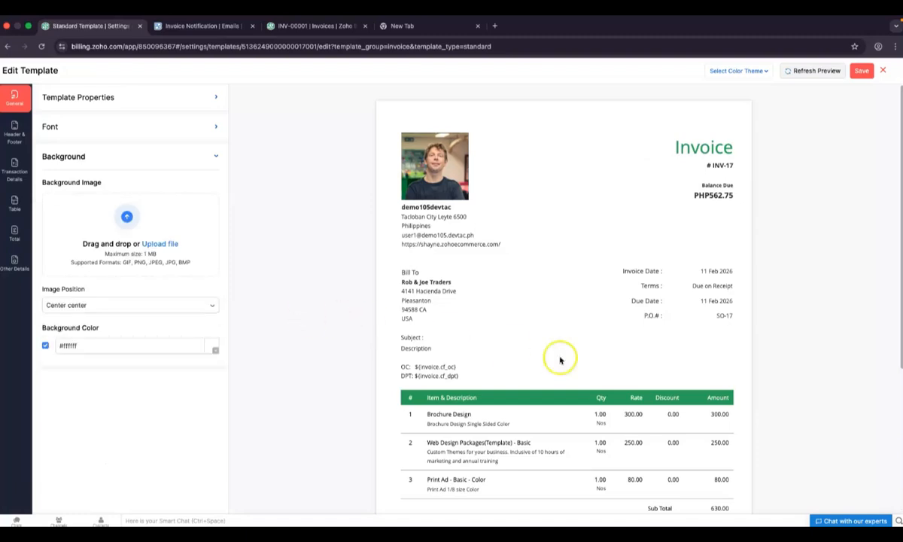
{"action": "scroll", "coordinate": [559, 361], "scroll_direction": "down", "scroll_amount": 5}
{"action": "scroll", "coordinate": [558, 372], "scroll_direction": "up", "scroll_amount": 5}
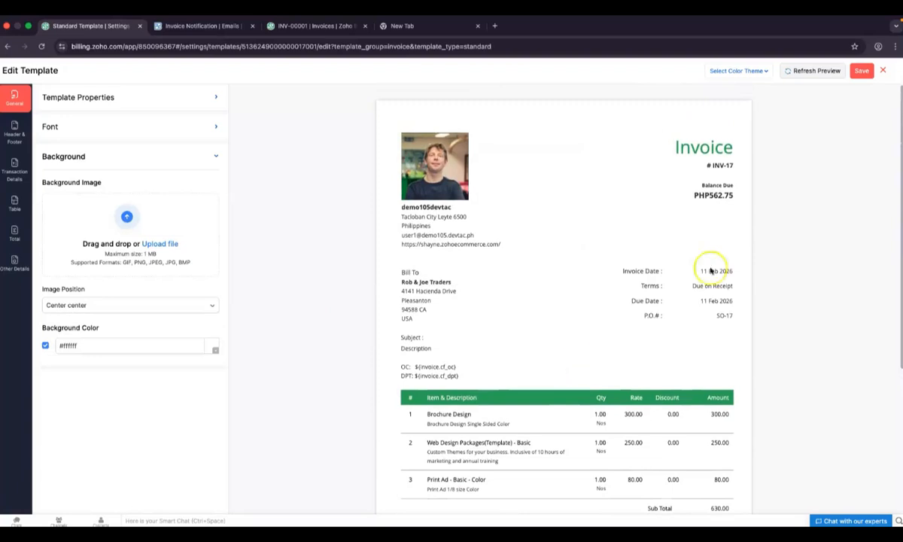
{"action": "left_click", "coordinate": [883, 70]}
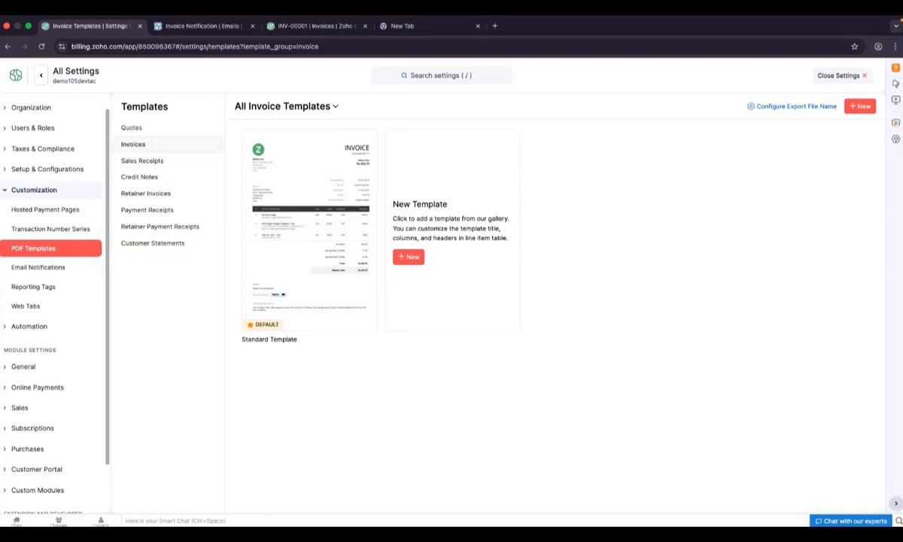
{"action": "left_click", "coordinate": [60, 267]}
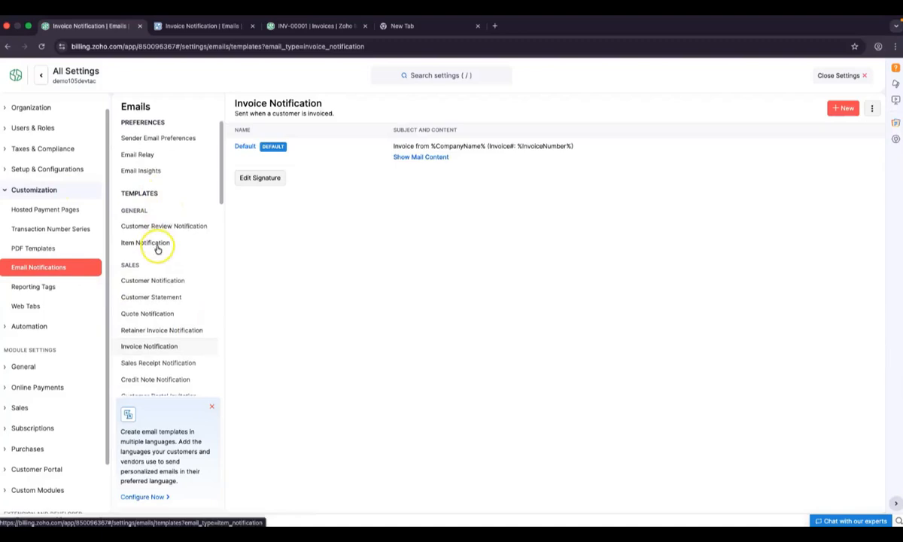
View the Customer Review Notification template, cancelling its signature and mail content editors without changes
{"action": "left_click", "coordinate": [148, 232]}
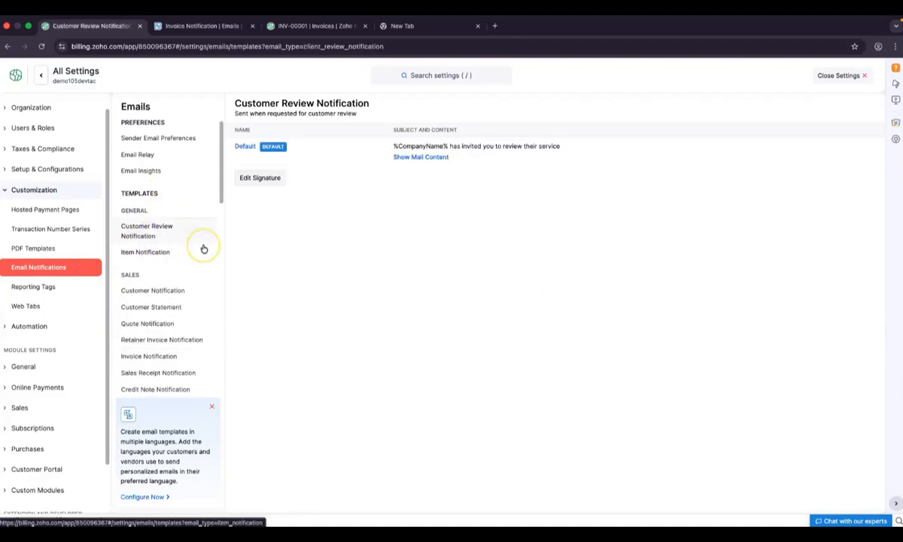
{"action": "left_click", "coordinate": [264, 178]}
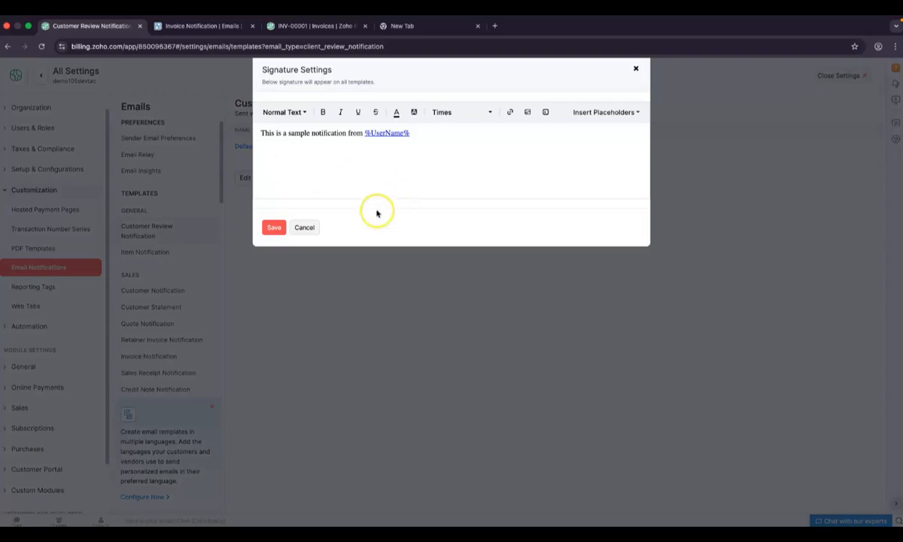
{"action": "left_click", "coordinate": [312, 230]}
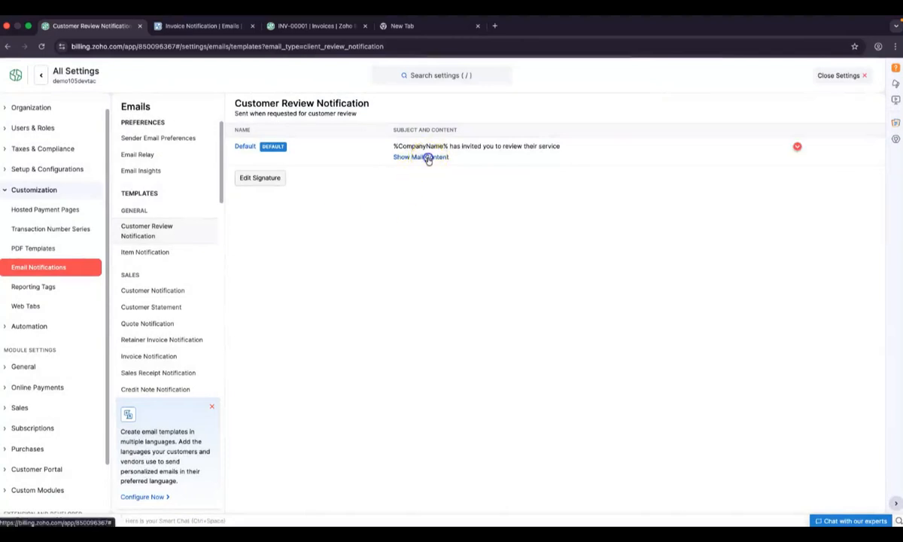
{"action": "left_click", "coordinate": [429, 158]}
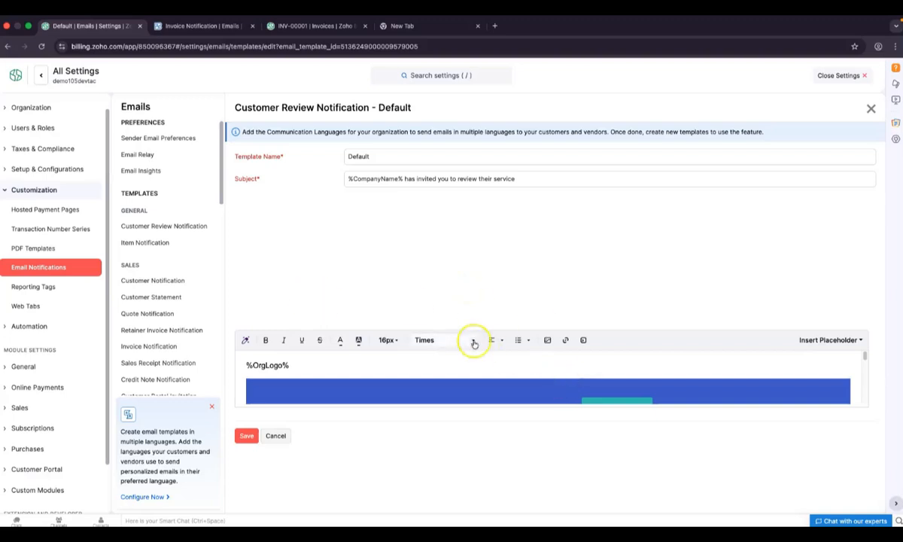
{"action": "left_click_drag", "start_coordinate": [865, 358], "coordinate": [868, 309]}
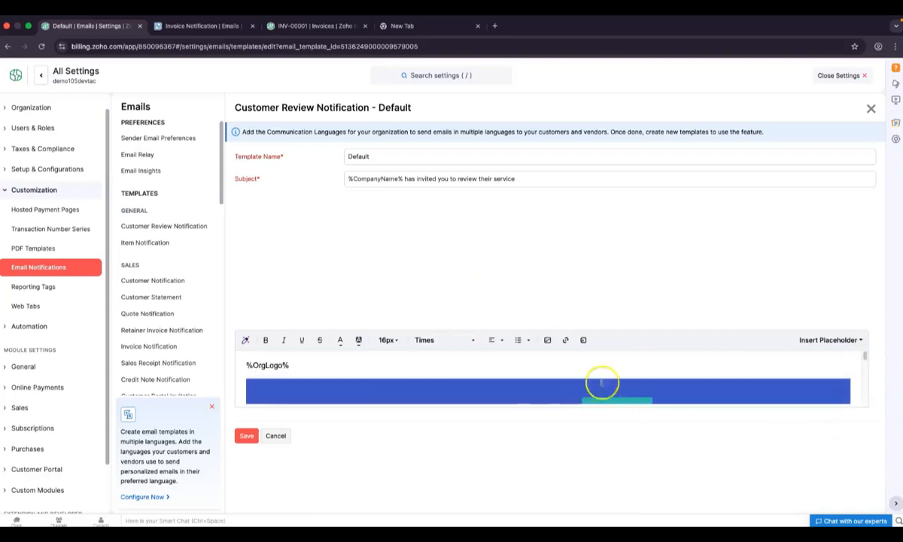
{"action": "left_click", "coordinate": [275, 435]}
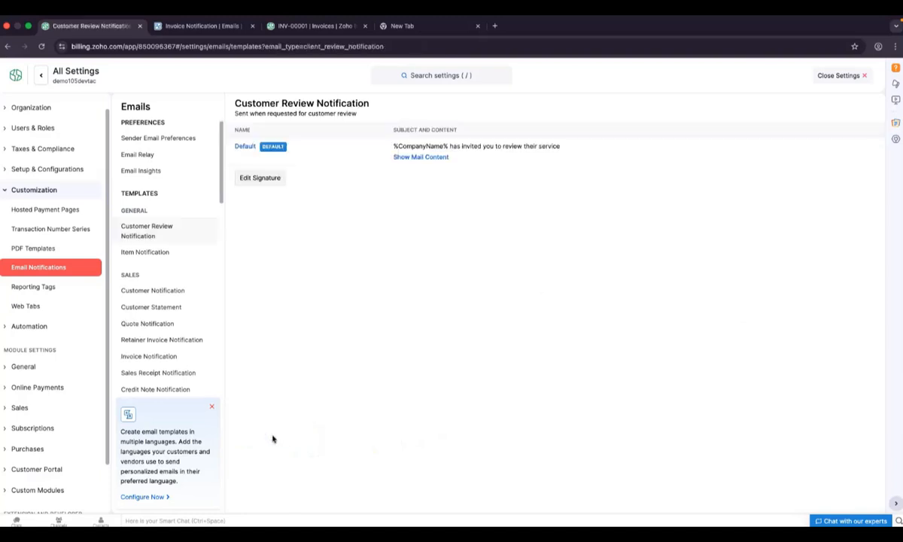
Browse the Customer Notification, Quote Notification, Customer Portal Invitation and Customer Portal Link email templates
{"action": "scroll", "coordinate": [180, 316], "scroll_direction": "down", "scroll_amount": 1}
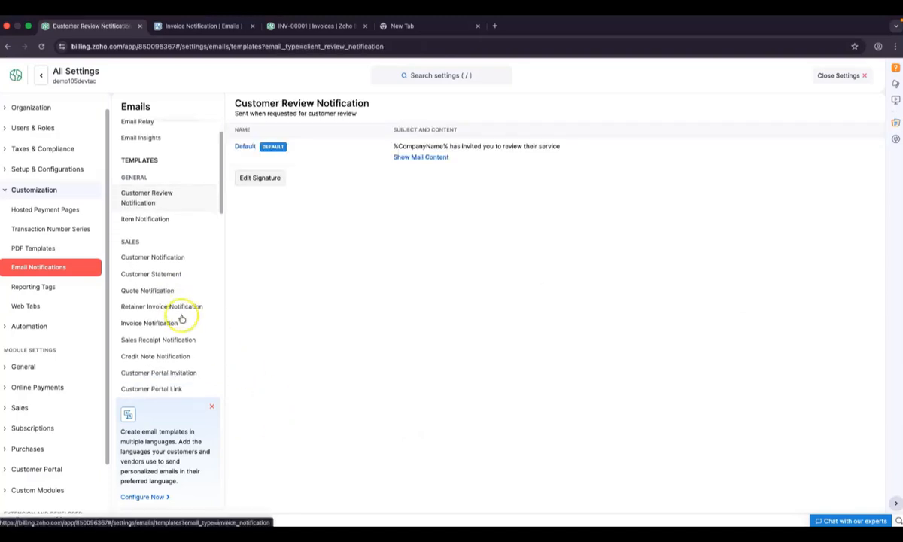
{"action": "left_click", "coordinate": [149, 253]}
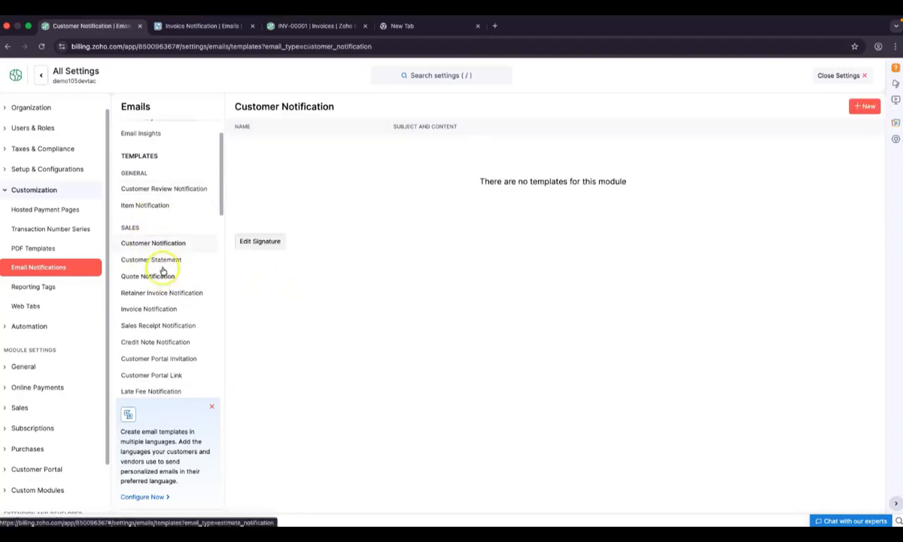
{"action": "scroll", "coordinate": [172, 339], "scroll_direction": "down", "scroll_amount": 2}
{"action": "left_click", "coordinate": [155, 253]}
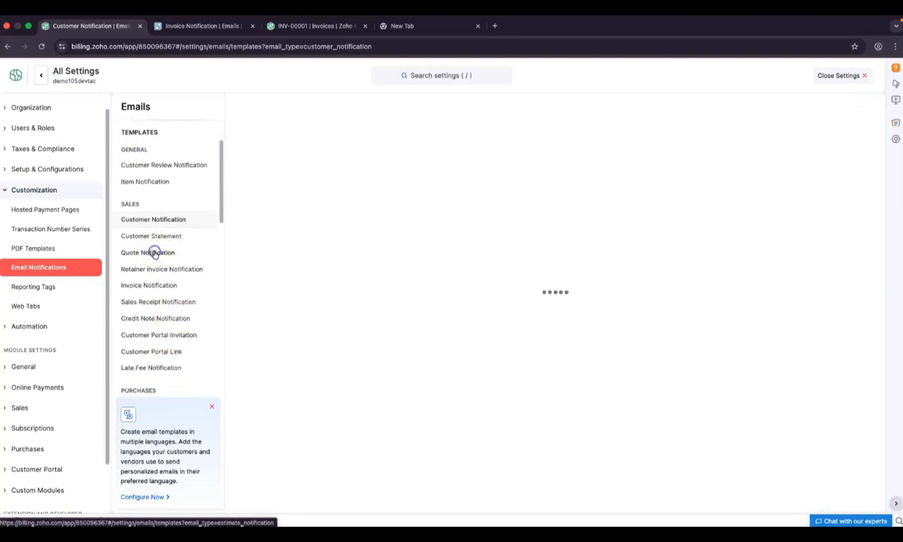
{"action": "scroll", "coordinate": [177, 330], "scroll_direction": "down", "scroll_amount": 3}
{"action": "scroll", "coordinate": [176, 331], "scroll_direction": "down", "scroll_amount": 3}
{"action": "scroll", "coordinate": [176, 329], "scroll_direction": "up", "scroll_amount": 3}
{"action": "left_click", "coordinate": [160, 254]}
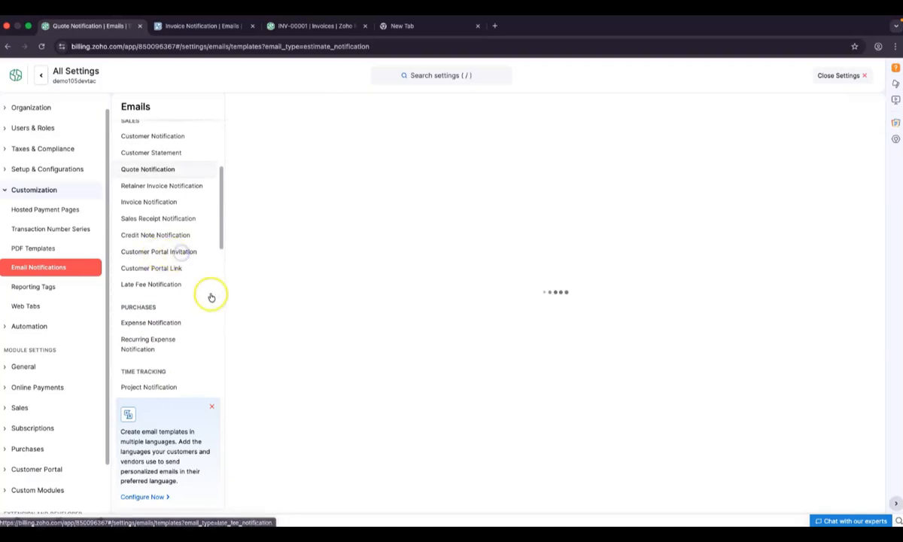
{"action": "left_click", "coordinate": [161, 270]}
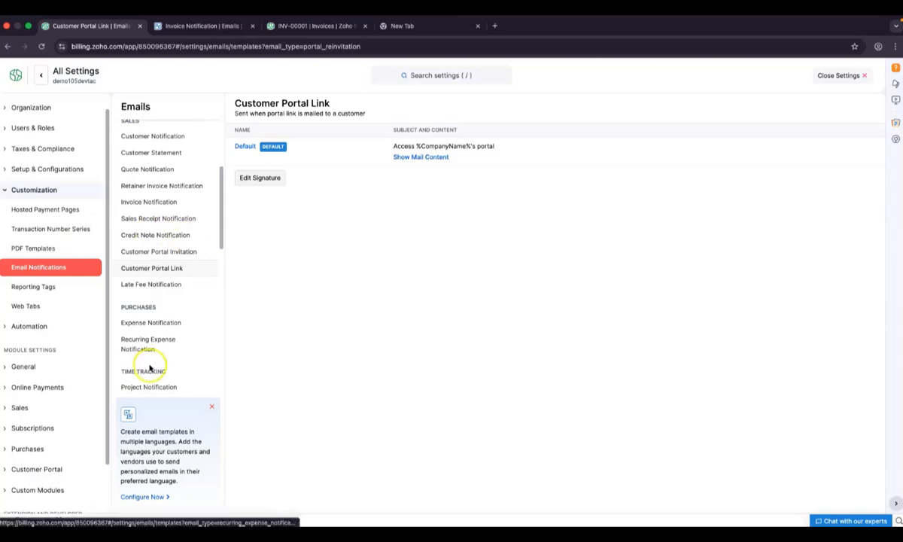
Close Settings to return to the Billing home dashboard
{"action": "scroll", "coordinate": [148, 368], "scroll_direction": "up", "scroll_amount": 3}
{"action": "scroll", "coordinate": [149, 369], "scroll_direction": "up", "scroll_amount": 2}
{"action": "scroll", "coordinate": [52, 346], "scroll_direction": "up", "scroll_amount": 1}
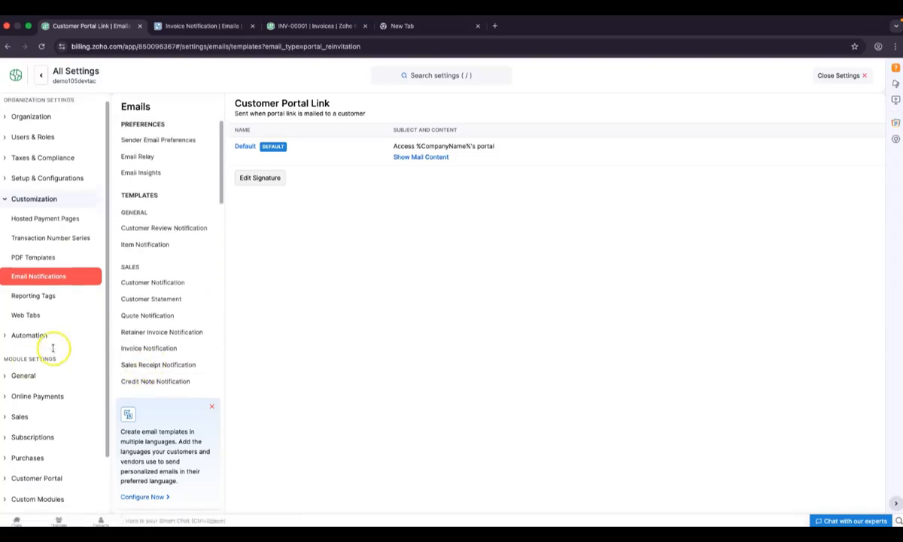
{"action": "left_click", "coordinate": [836, 76]}
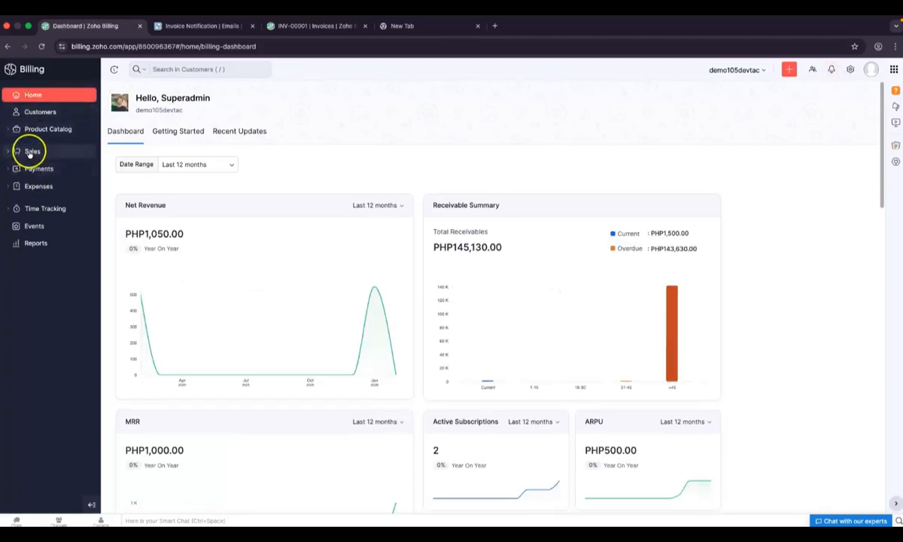
{"action": "left_click", "coordinate": [30, 152]}
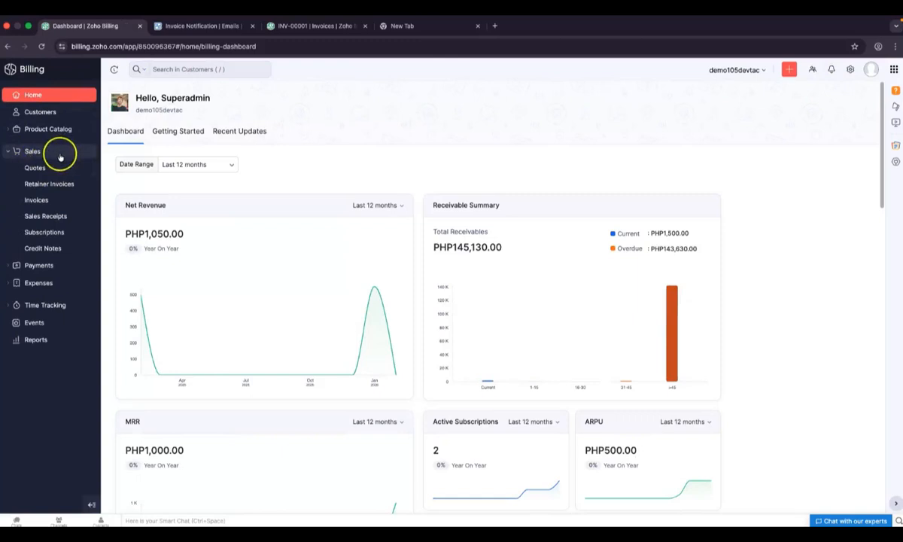
{"action": "left_click", "coordinate": [60, 202]}
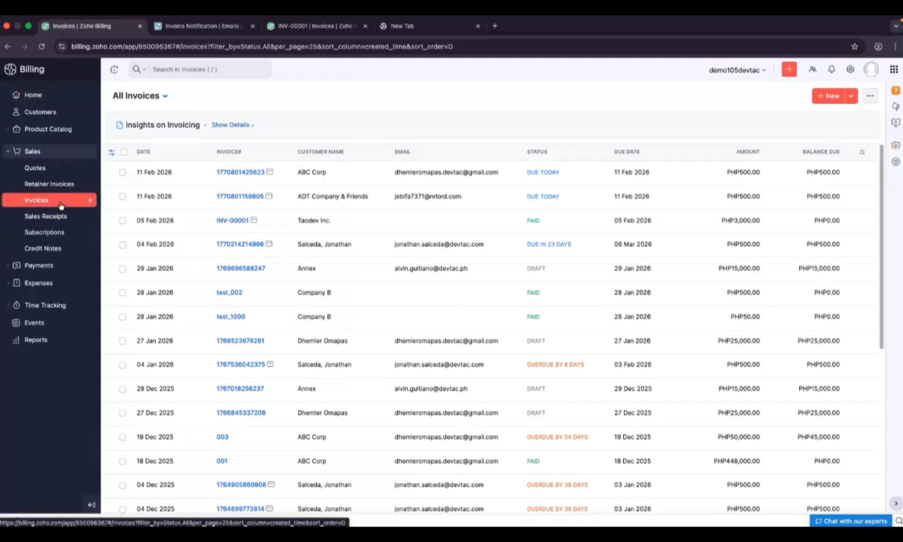
{"action": "left_click", "coordinate": [210, 176]}
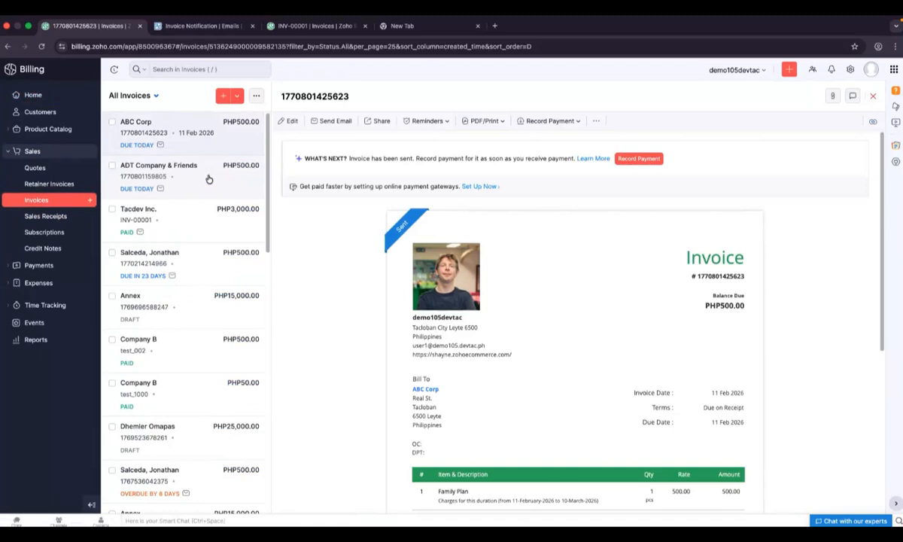
{"action": "scroll", "coordinate": [344, 344], "scroll_direction": "down", "scroll_amount": 2}
{"action": "scroll", "coordinate": [343, 344], "scroll_direction": "down", "scroll_amount": 5}
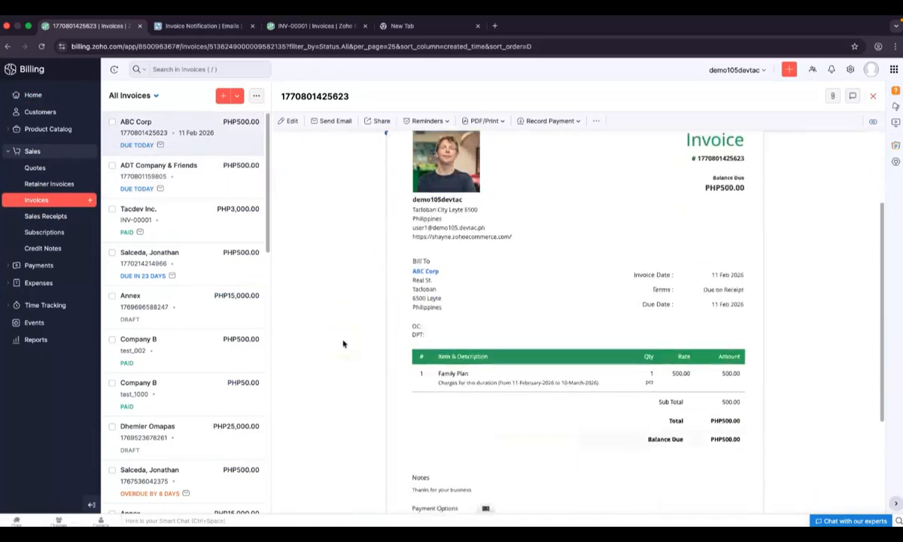
{"action": "scroll", "coordinate": [344, 344], "scroll_direction": "up", "scroll_amount": 5}
{"action": "scroll", "coordinate": [343, 343], "scroll_direction": "up", "scroll_amount": 1}
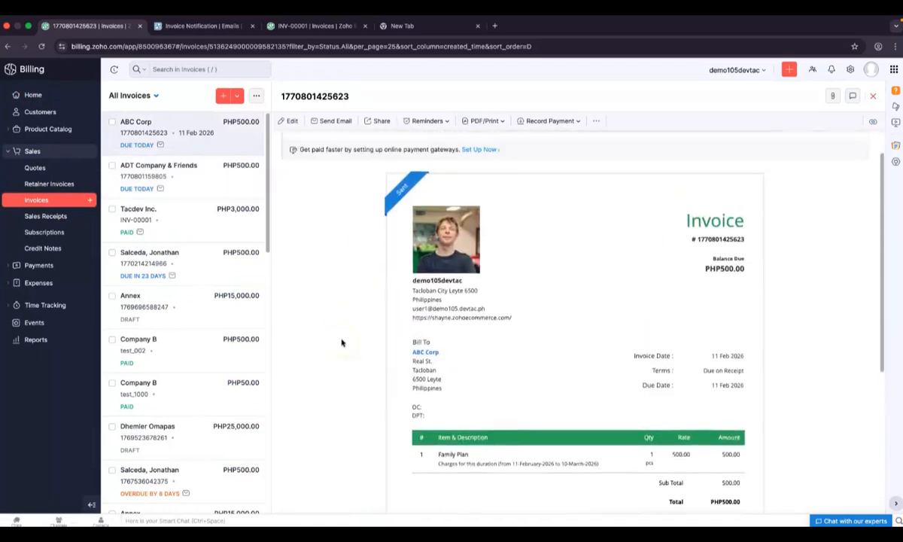
{"action": "scroll", "coordinate": [599, 438], "scroll_direction": "down", "scroll_amount": 1}
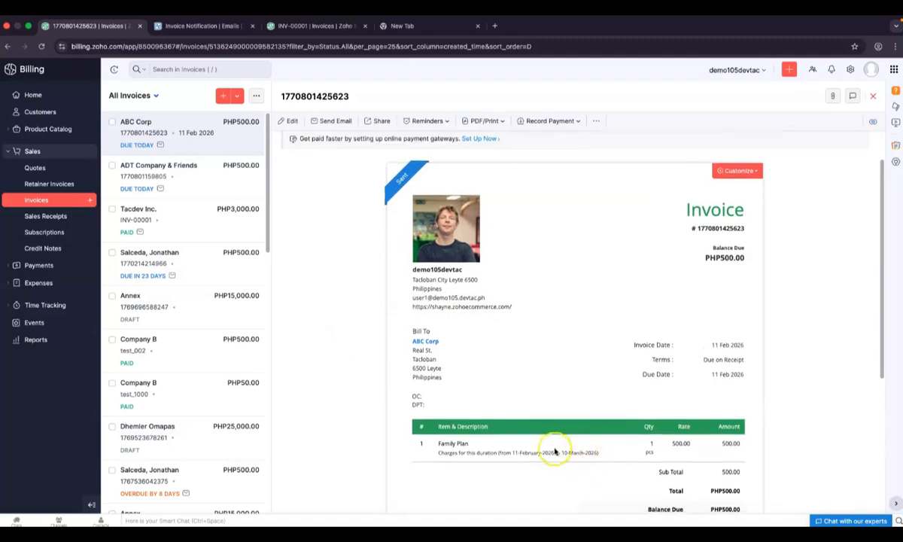
{"action": "scroll", "coordinate": [489, 459], "scroll_direction": "up", "scroll_amount": 1}
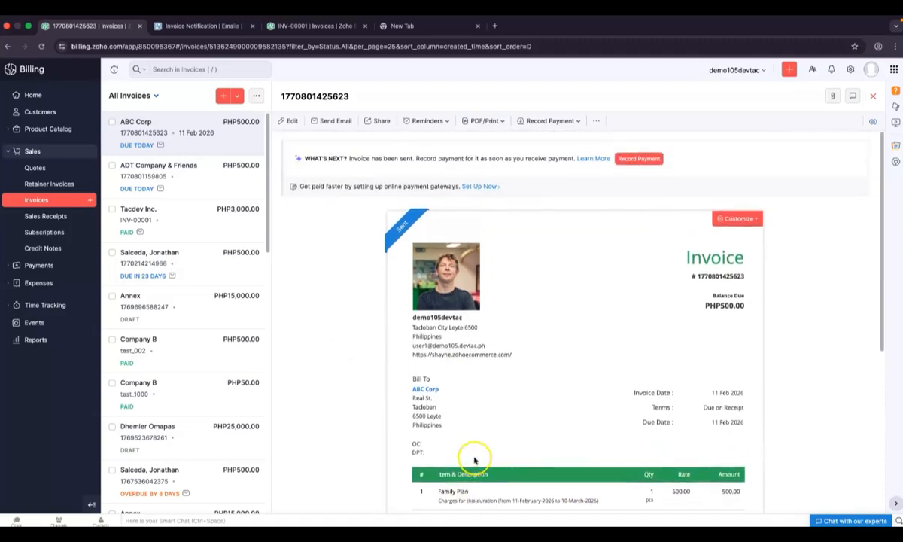
Check the invoice's Customize options and PDF Template choice, closing both without changes
{"action": "left_click", "coordinate": [754, 220]}
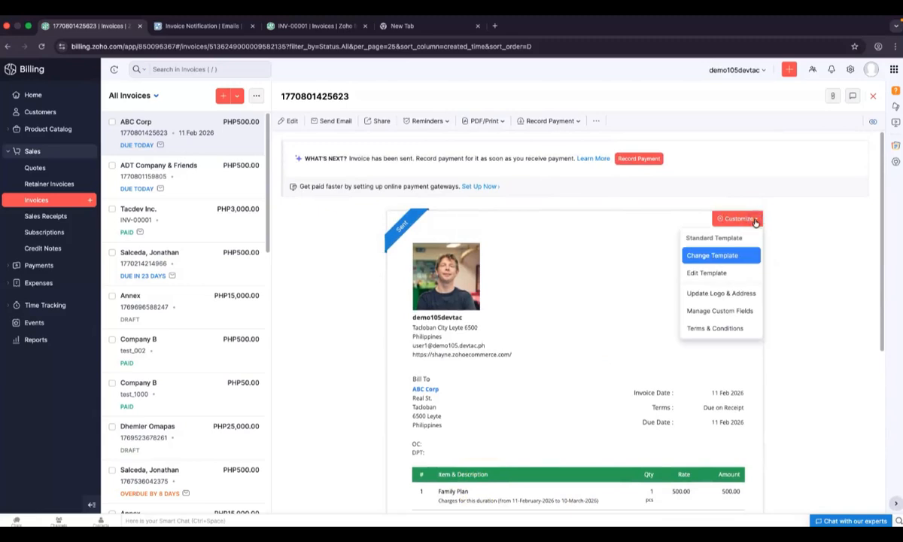
{"action": "scroll", "coordinate": [702, 324], "scroll_direction": "down", "scroll_amount": 1}
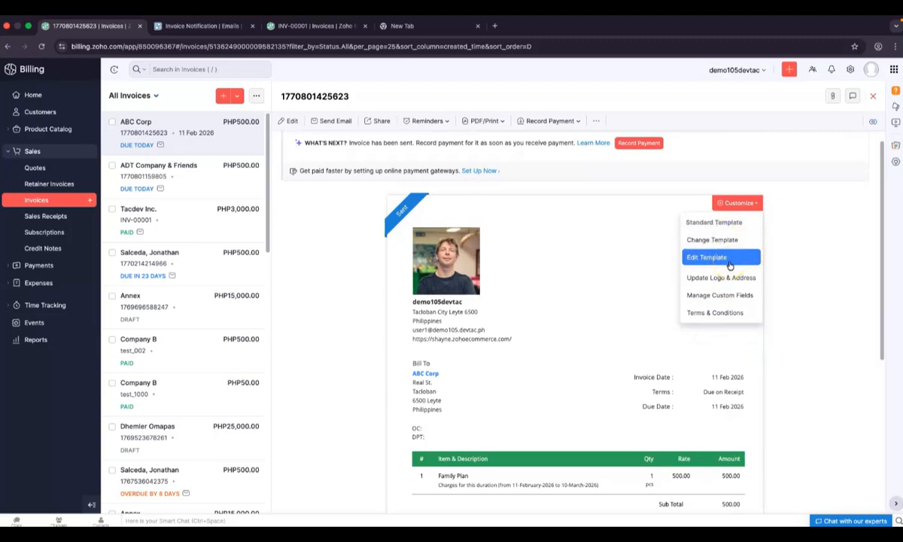
{"action": "left_click", "coordinate": [813, 313]}
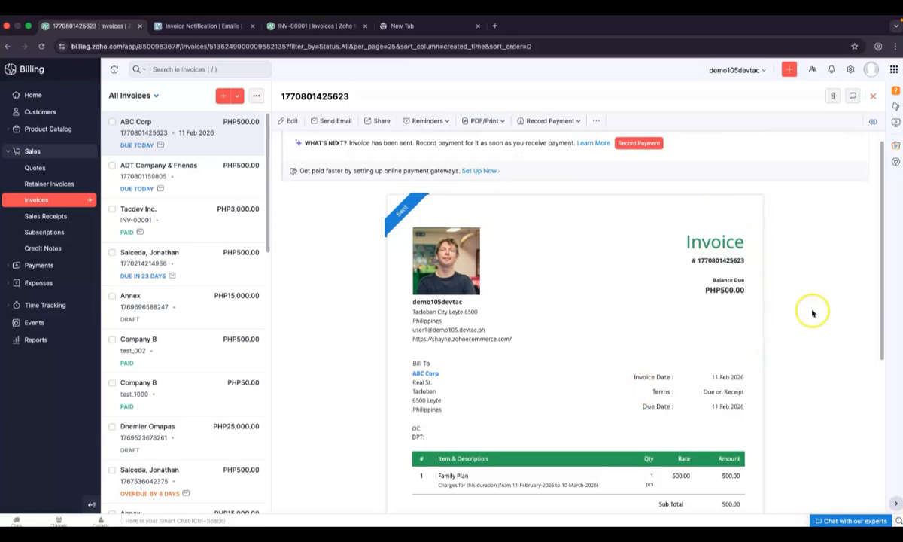
{"action": "scroll", "coordinate": [537, 345], "scroll_direction": "down", "scroll_amount": 1}
{"action": "scroll", "coordinate": [537, 346], "scroll_direction": "down", "scroll_amount": 5}
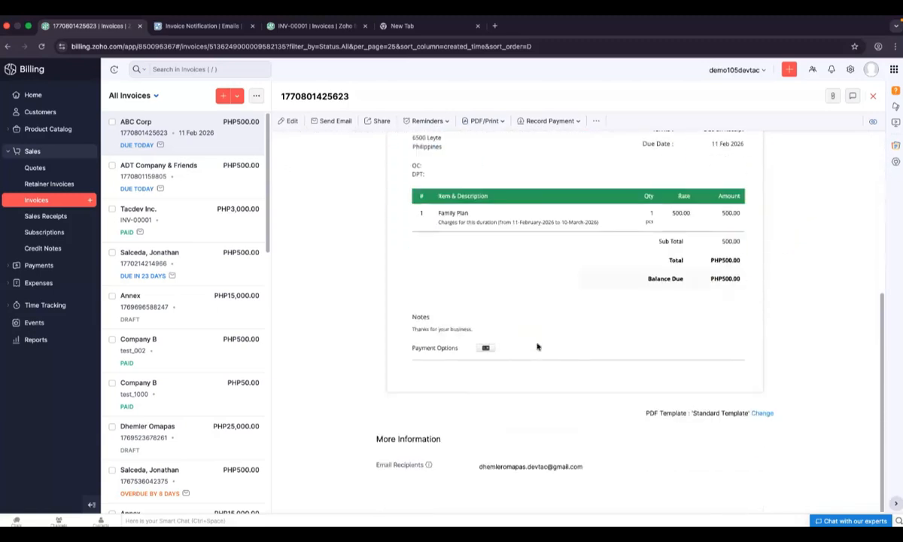
{"action": "left_click", "coordinate": [761, 414]}
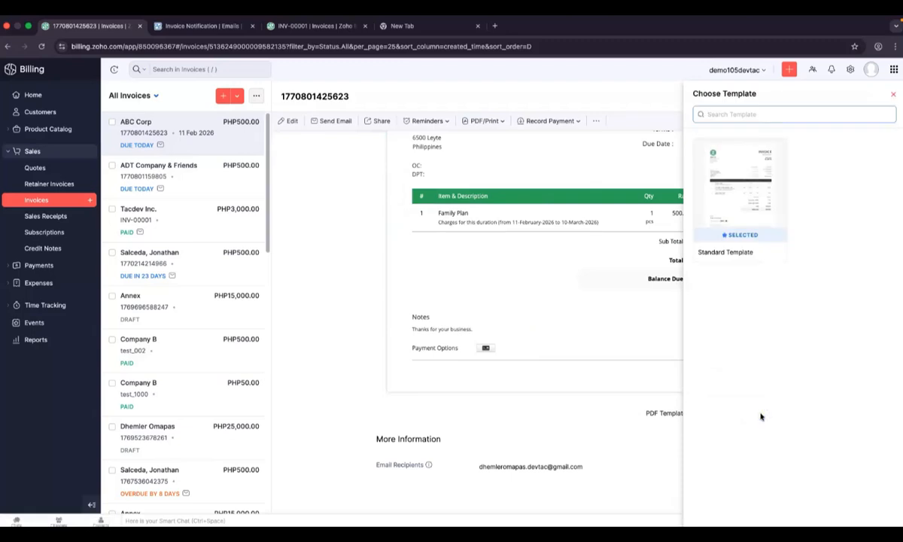
{"action": "left_click", "coordinate": [895, 95]}
{"action": "scroll", "coordinate": [601, 331], "scroll_direction": "up", "scroll_amount": 3}
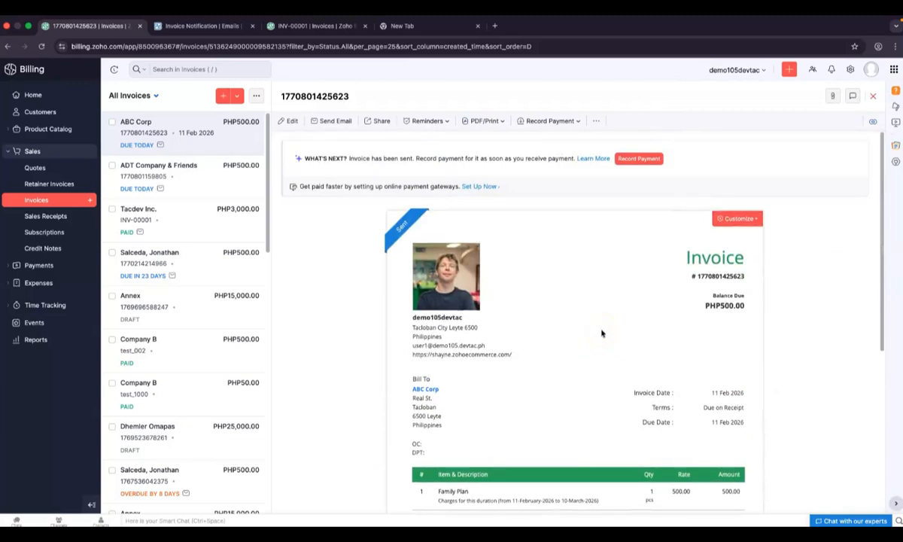
Start the invoice email and clear the existing Send To recipient
{"action": "left_click", "coordinate": [325, 119]}
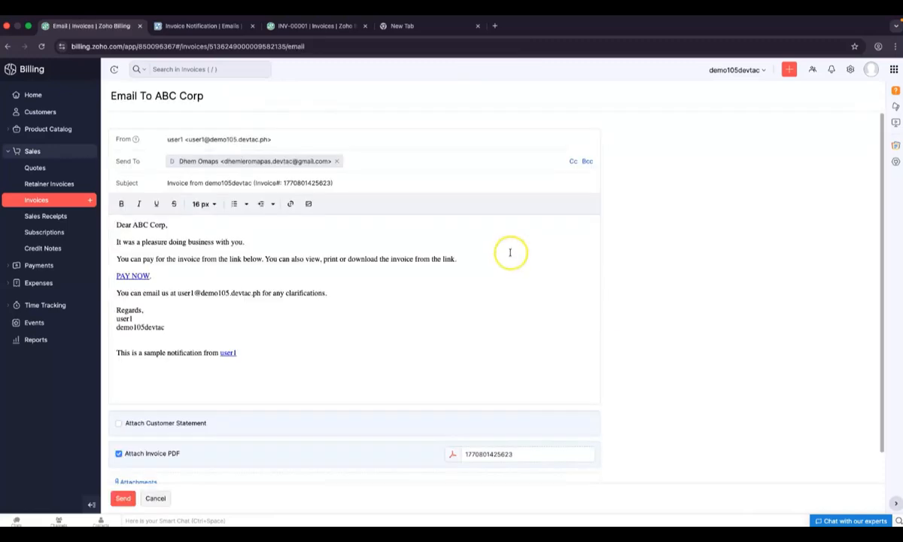
{"action": "left_click", "coordinate": [336, 161]}
{"action": "left_click", "coordinate": [285, 164]}
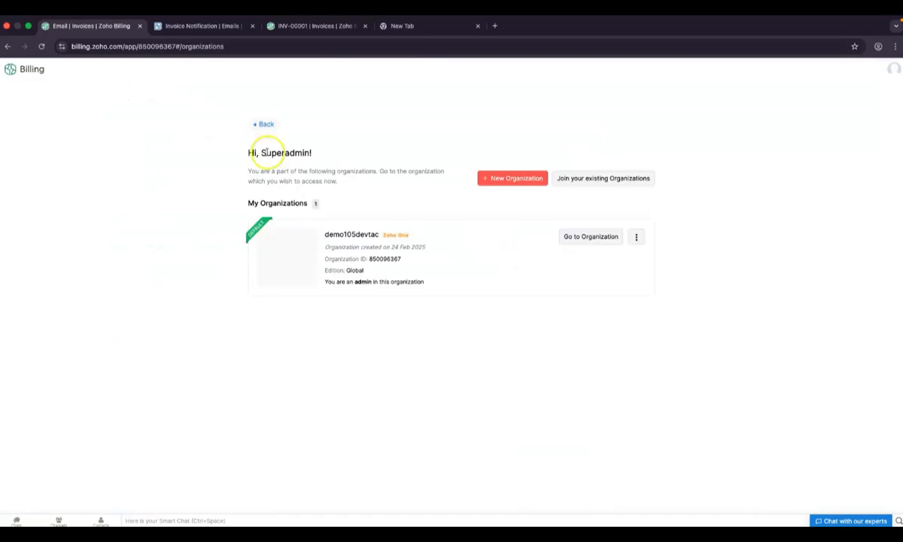
{"action": "left_click", "coordinate": [40, 46]}
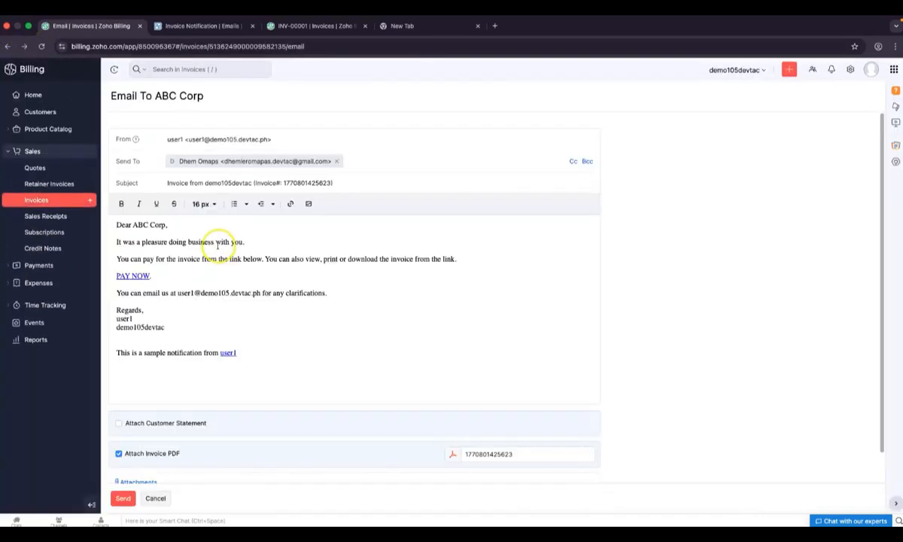
{"action": "left_click", "coordinate": [338, 161]}
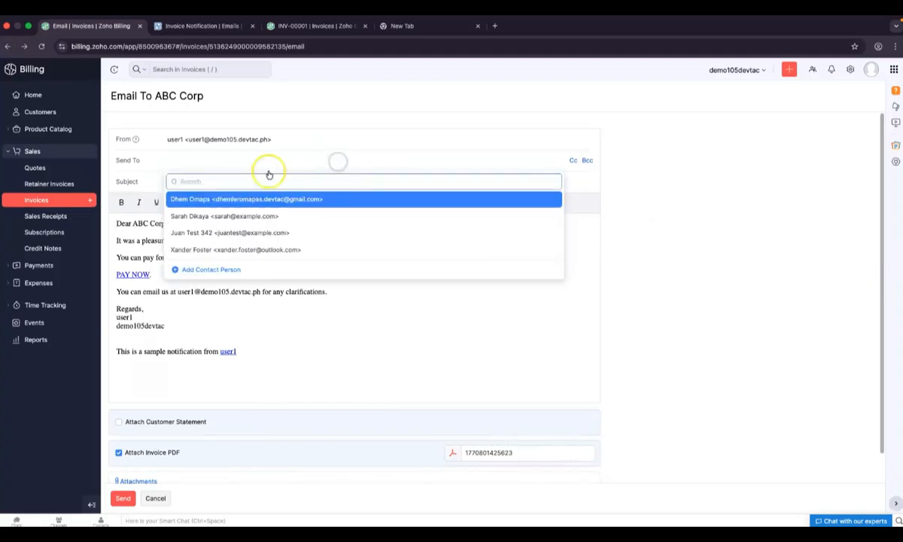
Save a new contact person with first and last name and select it as recipient
{"action": "left_click", "coordinate": [198, 181]}
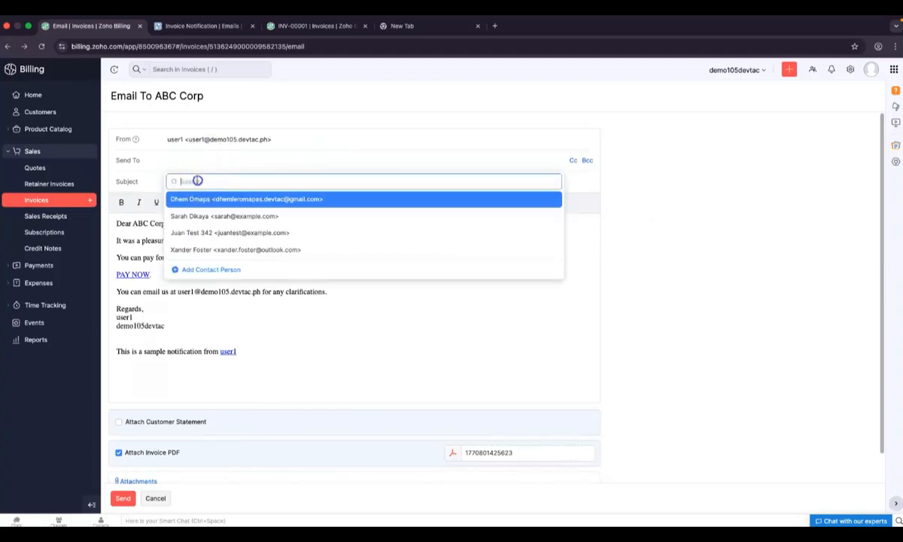
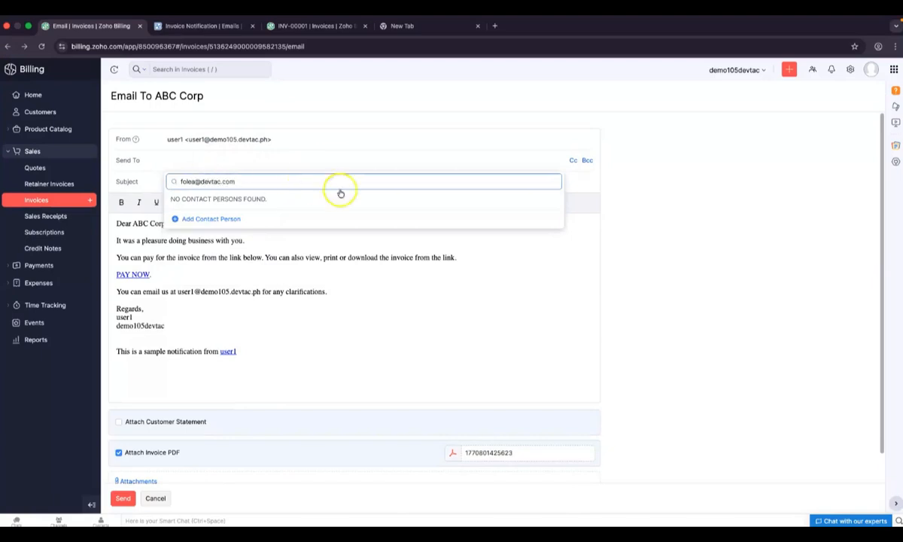
{"action": "left_click", "coordinate": [218, 219]}
{"action": "left_click", "coordinate": [408, 101]}
{"action": "key", "text": "Tab"}
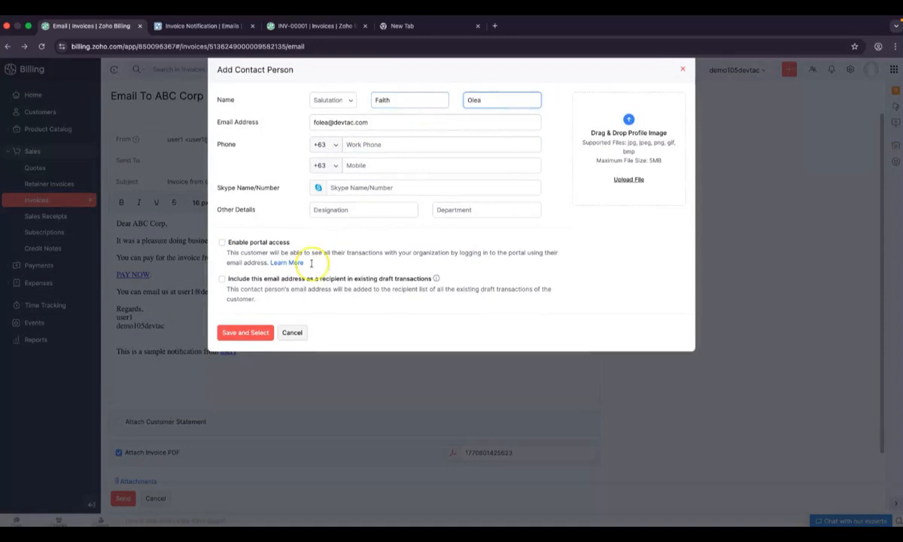
{"action": "left_click", "coordinate": [245, 333]}
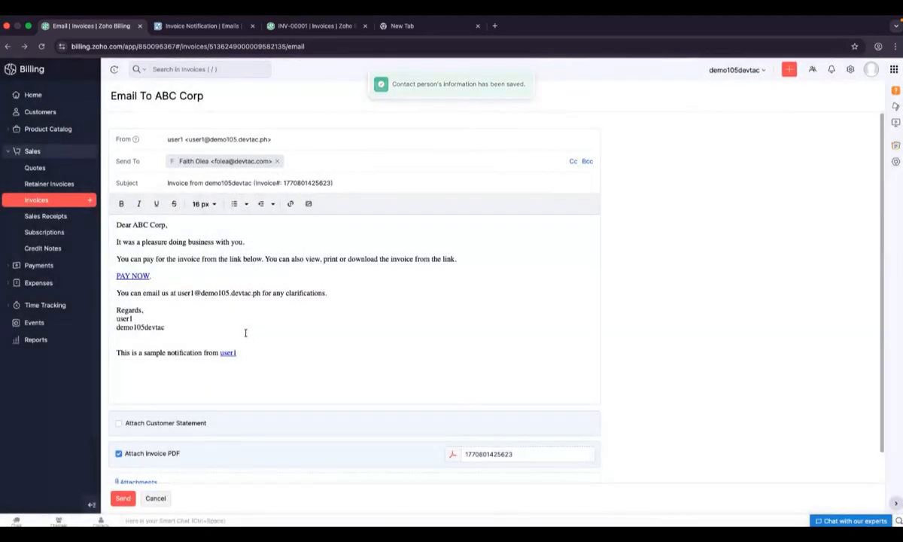
{"action": "scroll", "coordinate": [416, 367], "scroll_direction": "down", "scroll_amount": 2}
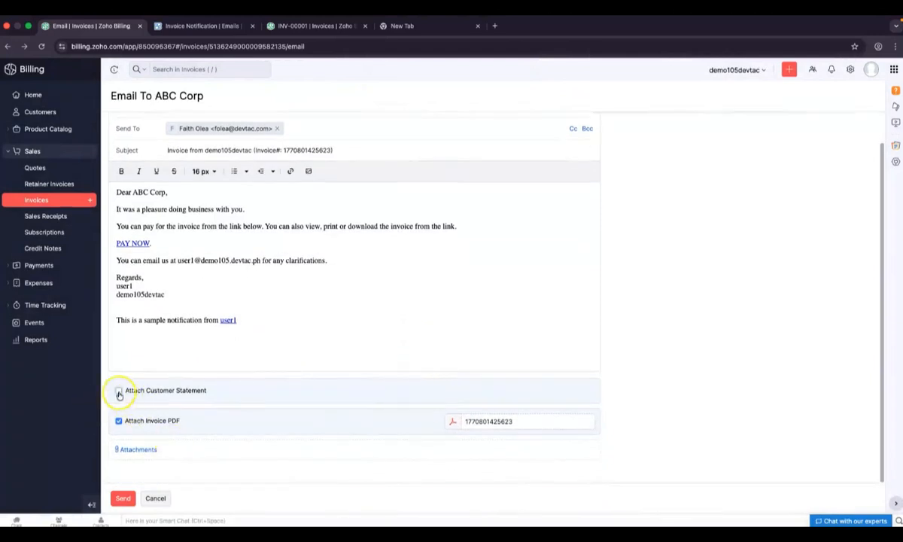
Attach the customer statement alongside the invoice PDF and send the email
{"action": "left_click", "coordinate": [118, 391]}
{"action": "scroll", "coordinate": [204, 444], "scroll_direction": "down", "scroll_amount": 1}
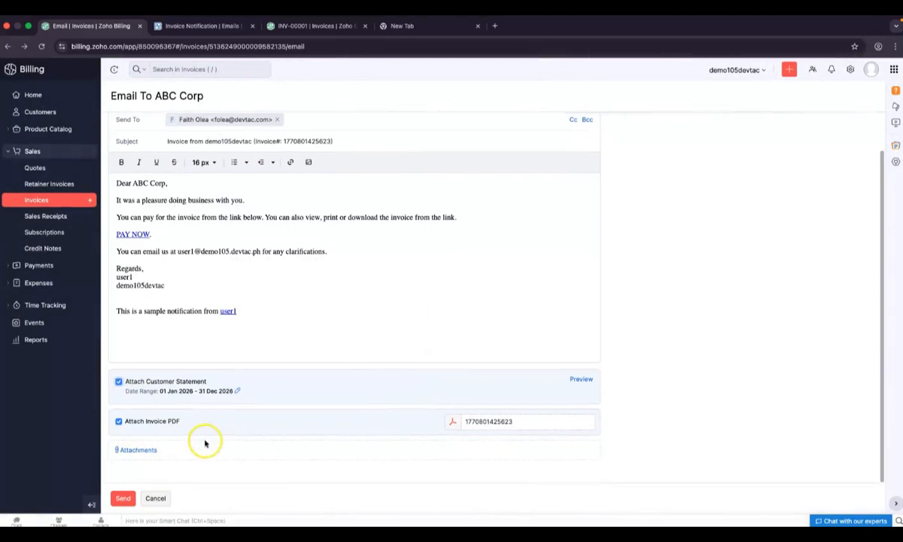
{"action": "left_click", "coordinate": [123, 498]}
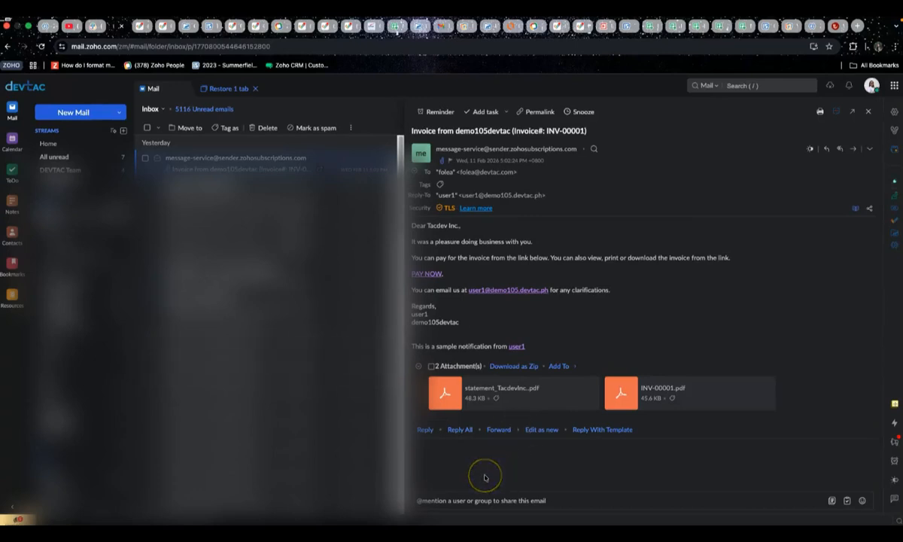
Switch the mailbox to the light theme and view the statement_ABCCorp.pdf attachment
{"action": "left_click", "coordinate": [895, 480]}
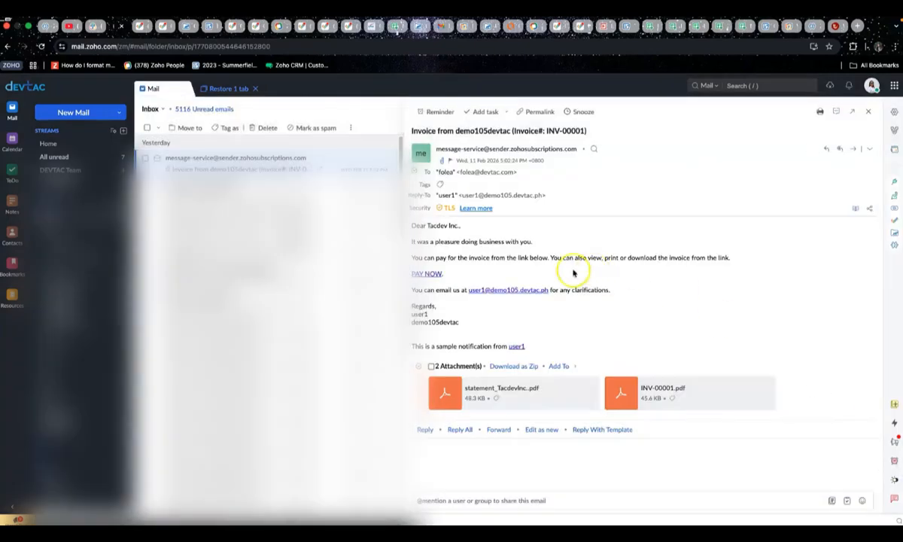
{"action": "left_click_drag", "start_coordinate": [412, 225], "coordinate": [587, 342]}
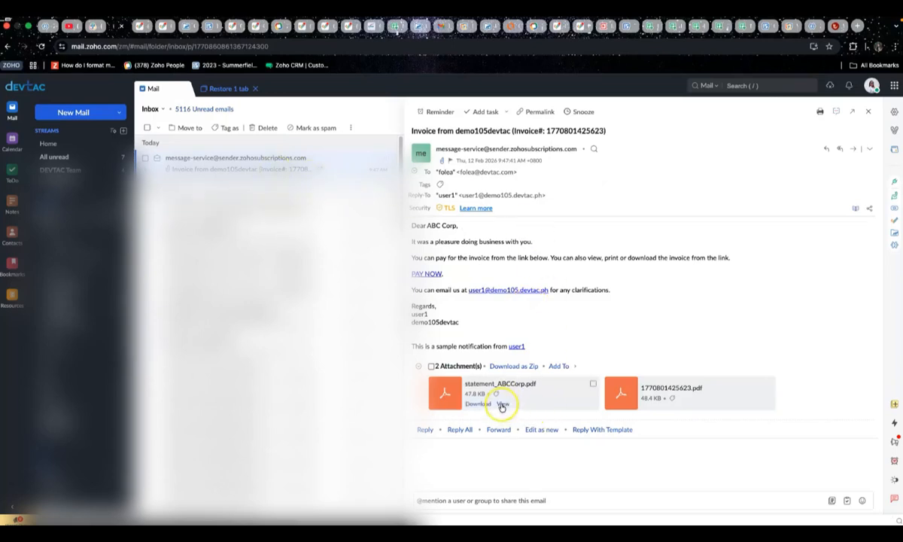
{"action": "left_click", "coordinate": [502, 405]}
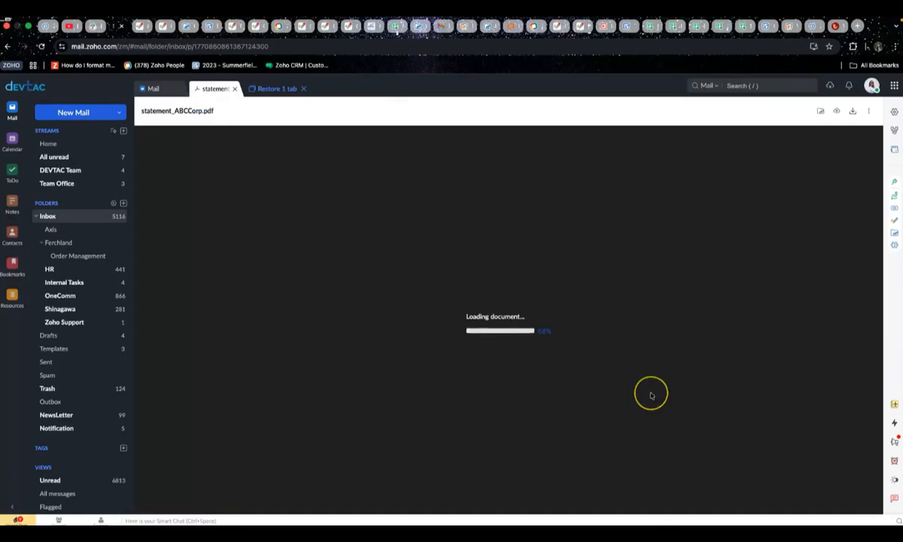
{"action": "scroll", "coordinate": [486, 420], "scroll_direction": "down", "scroll_amount": 1}
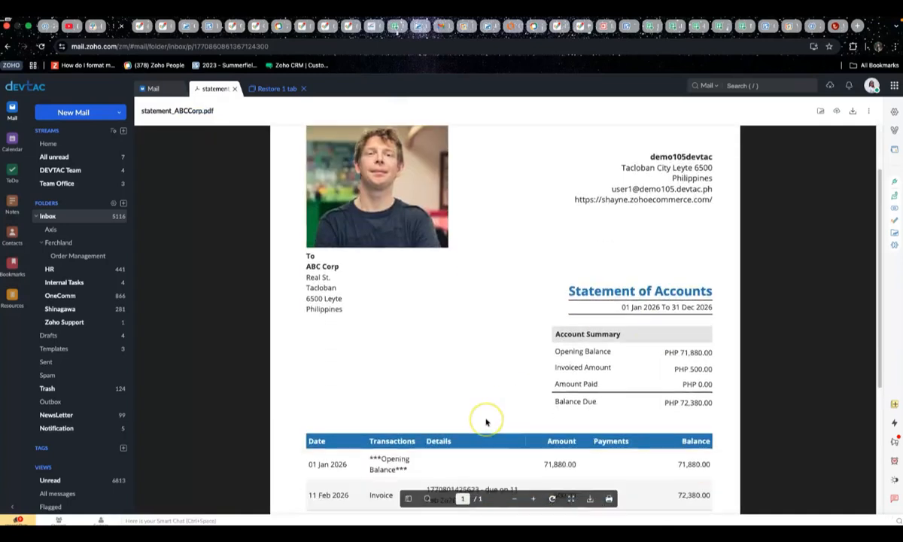
{"action": "scroll", "coordinate": [462, 395], "scroll_direction": "up", "scroll_amount": 1}
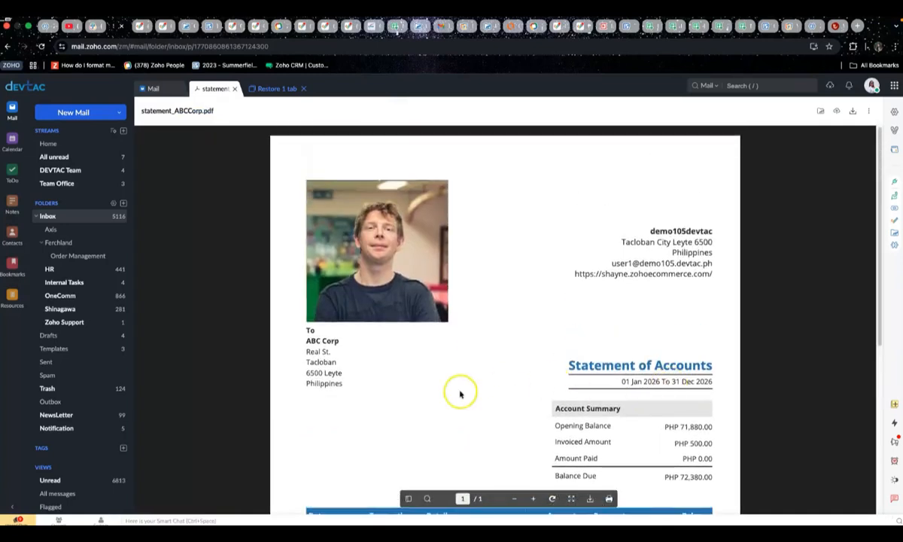
{"action": "scroll", "coordinate": [461, 393], "scroll_direction": "down", "scroll_amount": 5}
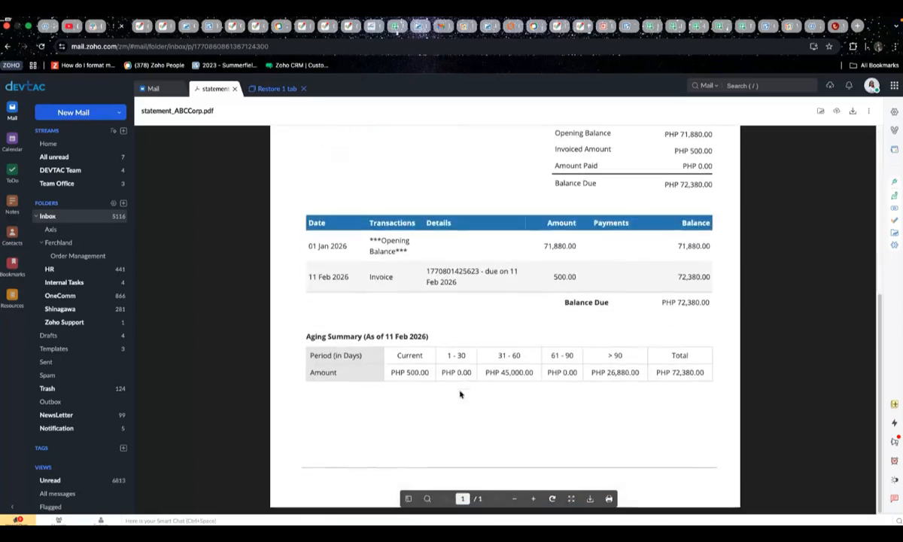
{"action": "scroll", "coordinate": [461, 394], "scroll_direction": "up", "scroll_amount": 6}
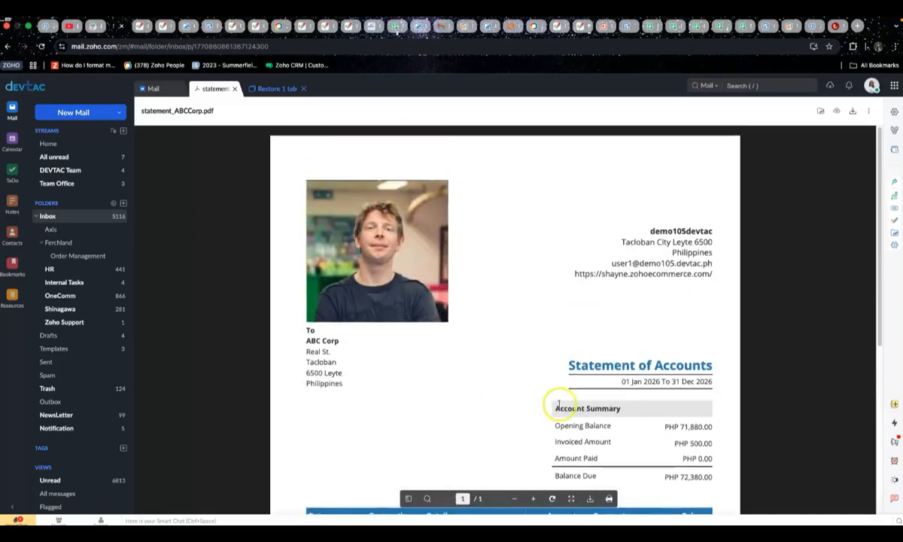
{"action": "scroll", "coordinate": [558, 405], "scroll_direction": "down", "scroll_amount": 3}
{"action": "scroll", "coordinate": [558, 405], "scroll_direction": "down", "scroll_amount": 2}
Open 1770801425623.pdf from the email, then return to the statement tab
{"action": "left_click", "coordinate": [154, 89]}
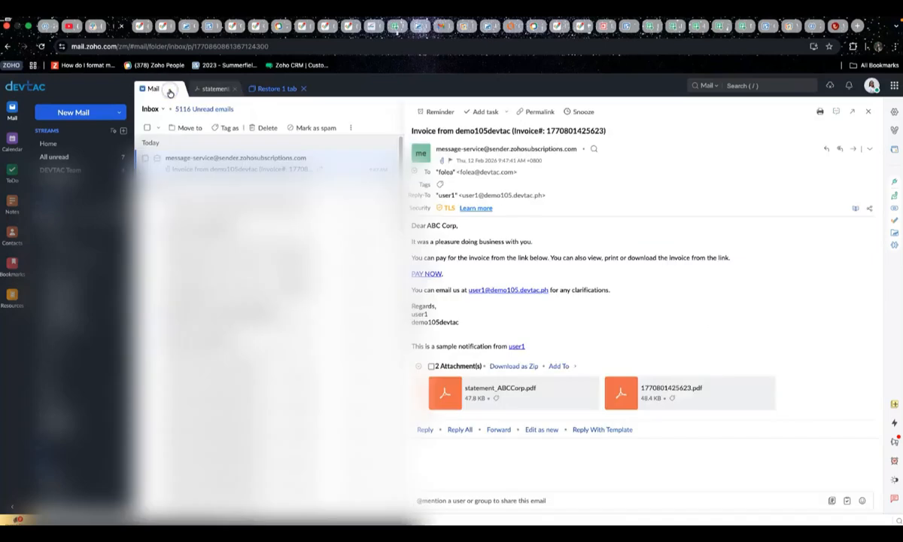
{"action": "left_click", "coordinate": [678, 409]}
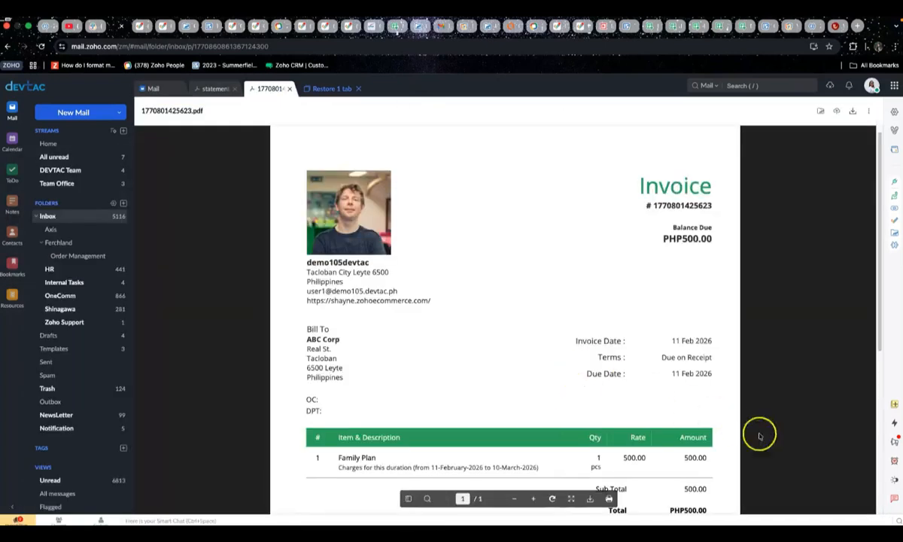
{"action": "scroll", "coordinate": [775, 442], "scroll_direction": "down", "scroll_amount": 5}
{"action": "scroll", "coordinate": [773, 442], "scroll_direction": "up", "scroll_amount": 5}
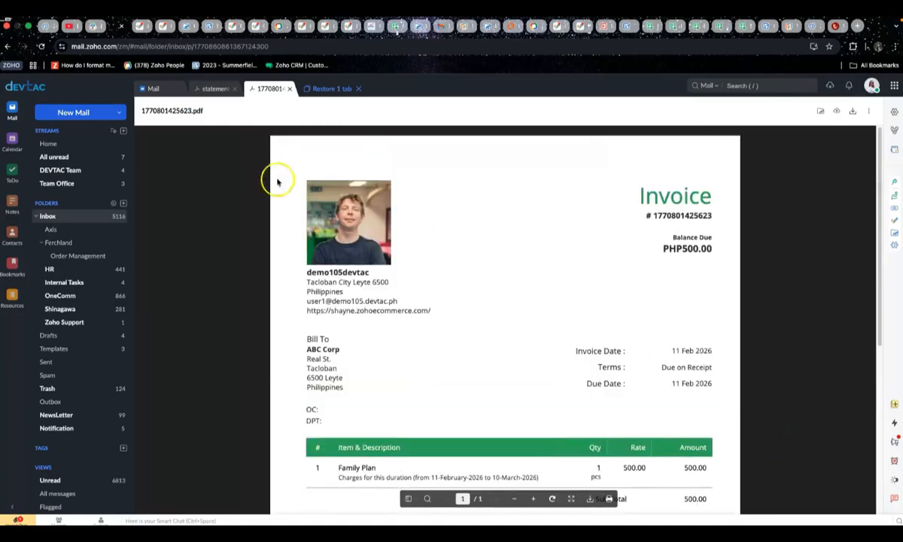
{"action": "left_click", "coordinate": [216, 89]}
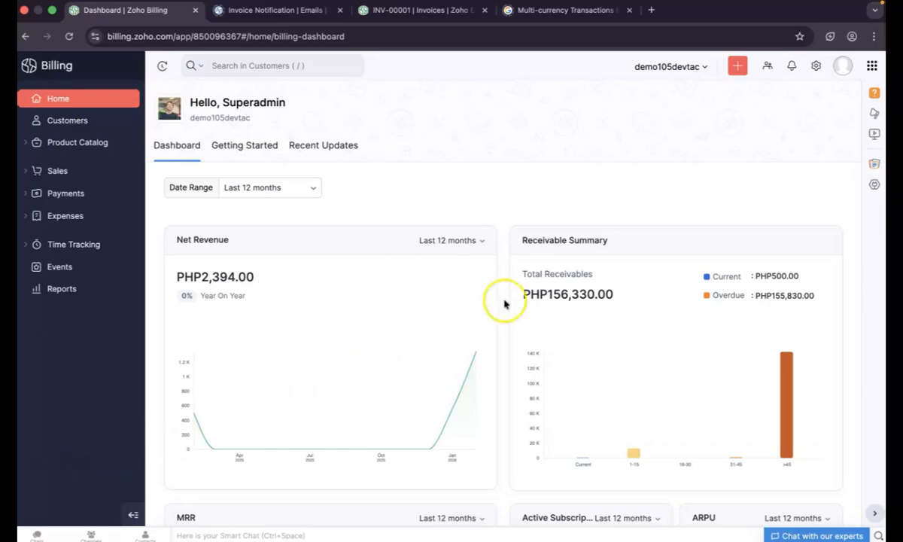
Open Settings > Organization > Profile and try changing the locked PHP base currency
{"action": "left_click", "coordinate": [816, 66]}
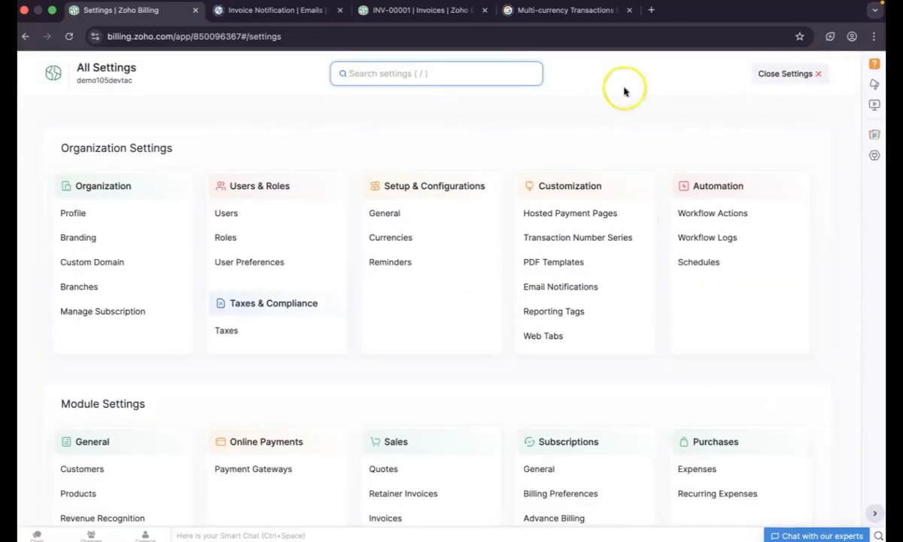
{"action": "left_click", "coordinate": [125, 217]}
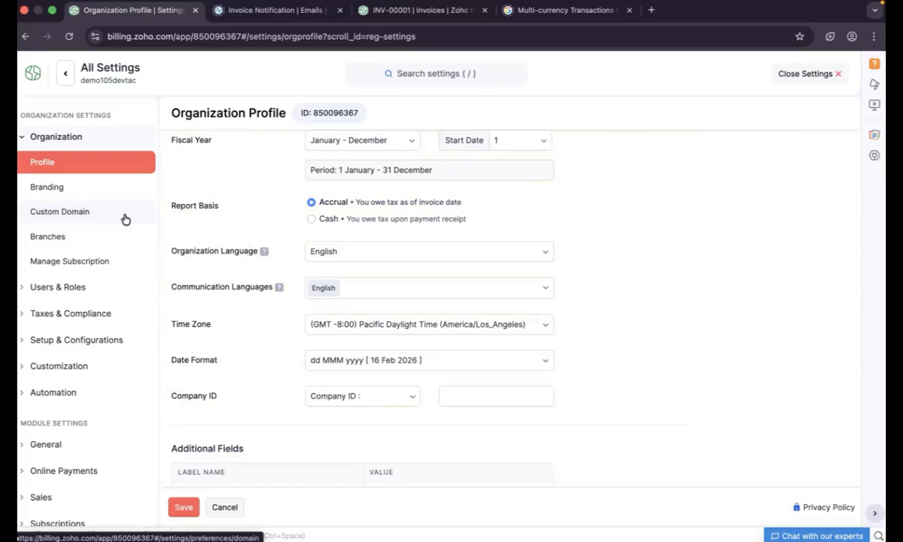
{"action": "scroll", "coordinate": [369, 313], "scroll_direction": "up", "scroll_amount": 1}
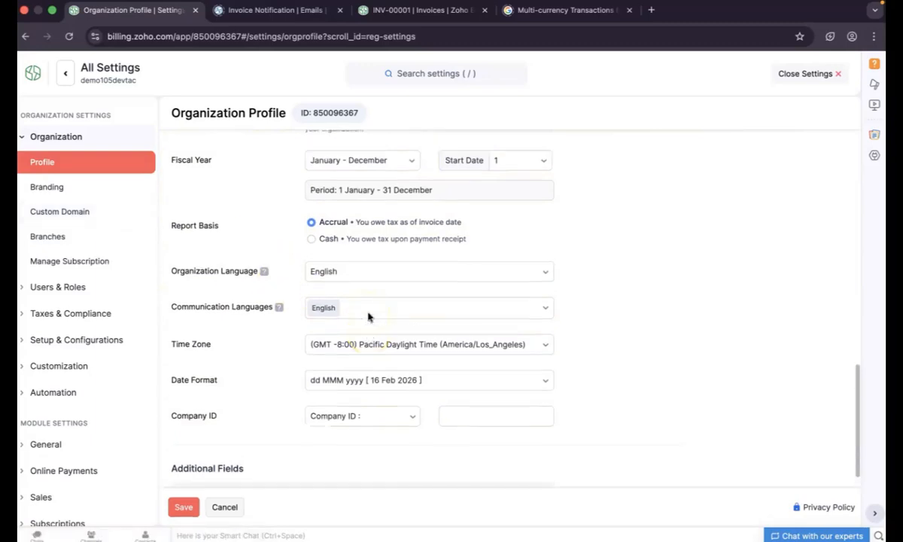
{"action": "scroll", "coordinate": [368, 317], "scroll_direction": "down", "scroll_amount": 1}
{"action": "scroll", "coordinate": [369, 316], "scroll_direction": "up", "scroll_amount": 2}
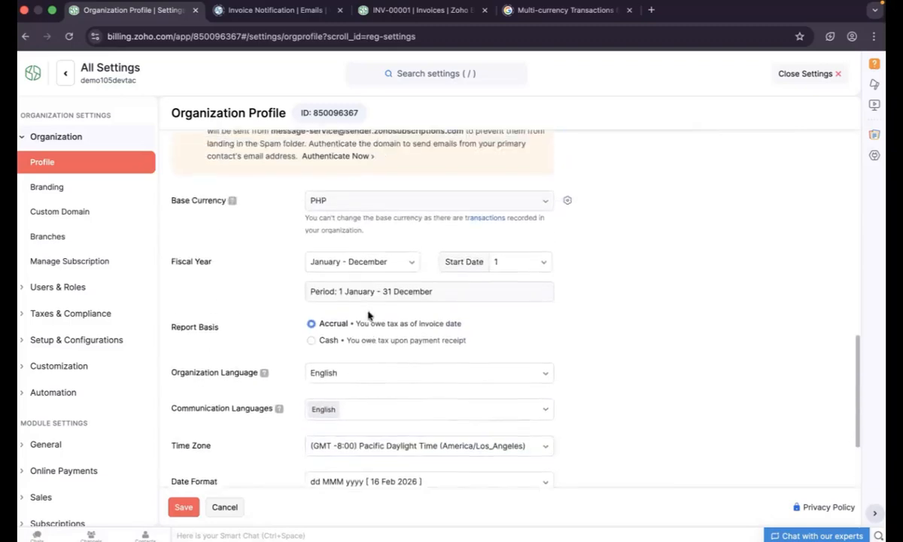
{"action": "scroll", "coordinate": [368, 315], "scroll_direction": "down", "scroll_amount": 1}
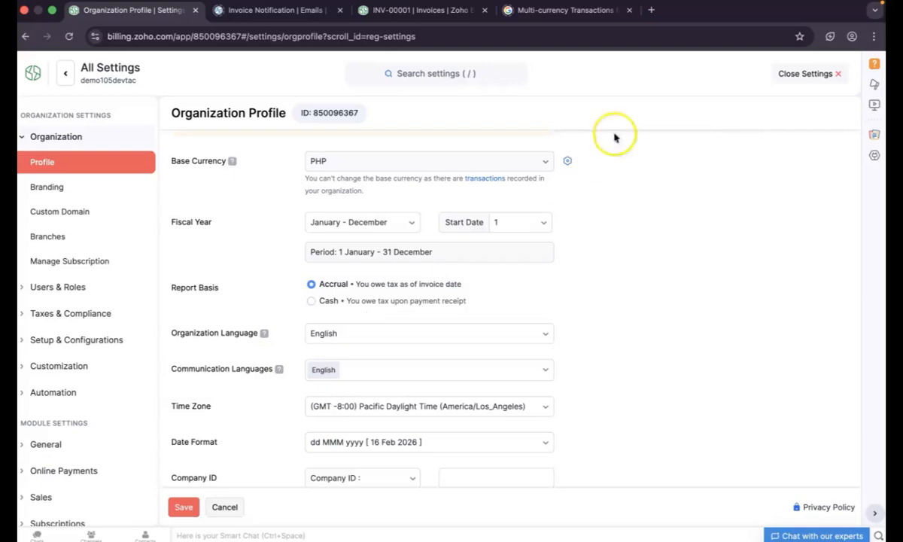
{"action": "left_click", "coordinate": [545, 161]}
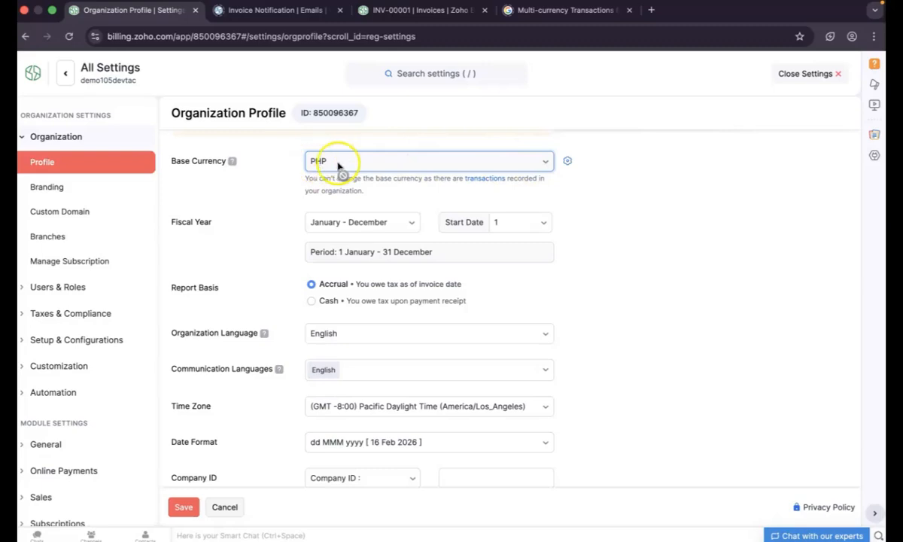
Scroll the organization profile down to the Time Zone and Date Format fields
{"action": "mouse_move", "coordinate": [233, 167]}
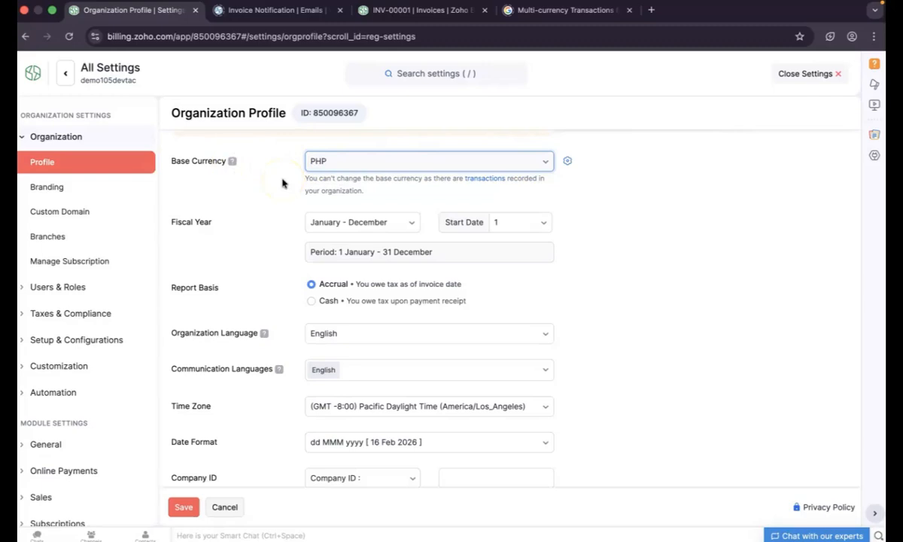
{"action": "scroll", "coordinate": [390, 331], "scroll_direction": "down", "scroll_amount": 1}
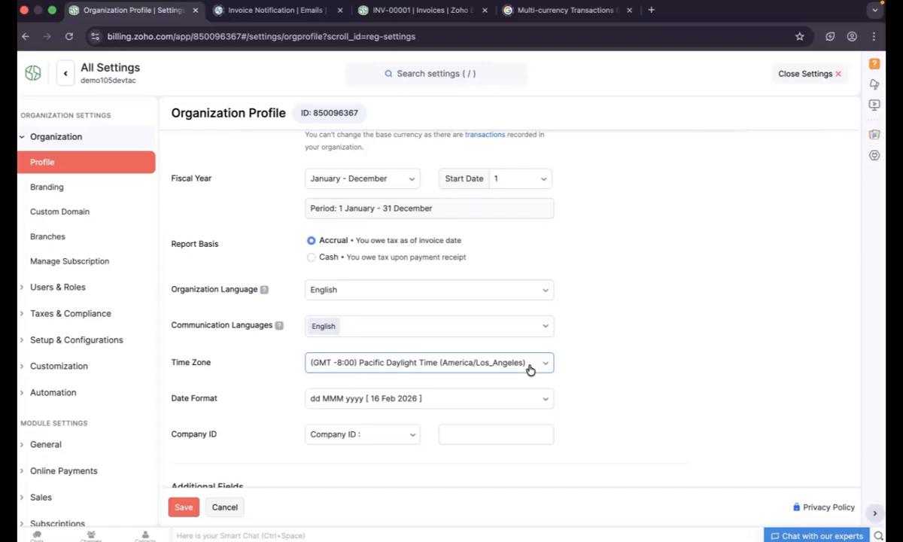
{"action": "left_click", "coordinate": [499, 303]}
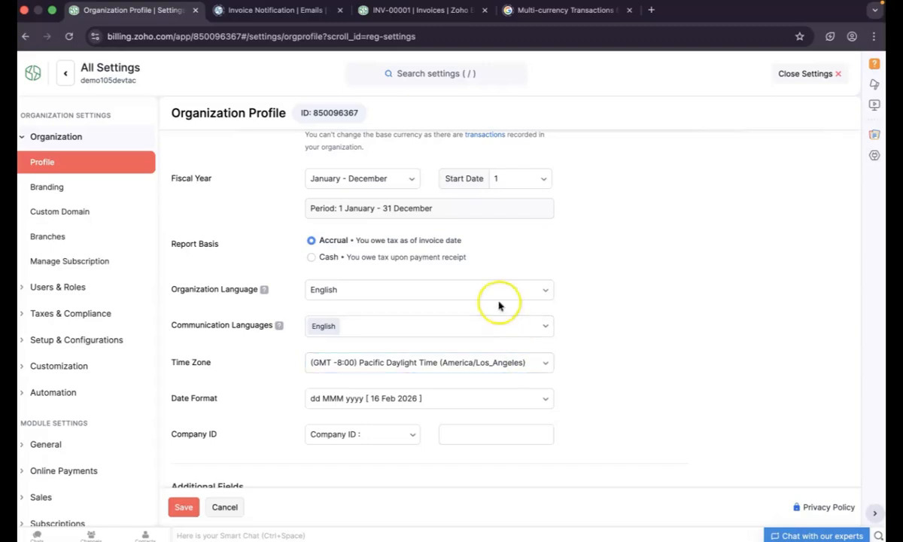
{"action": "left_click", "coordinate": [447, 402]}
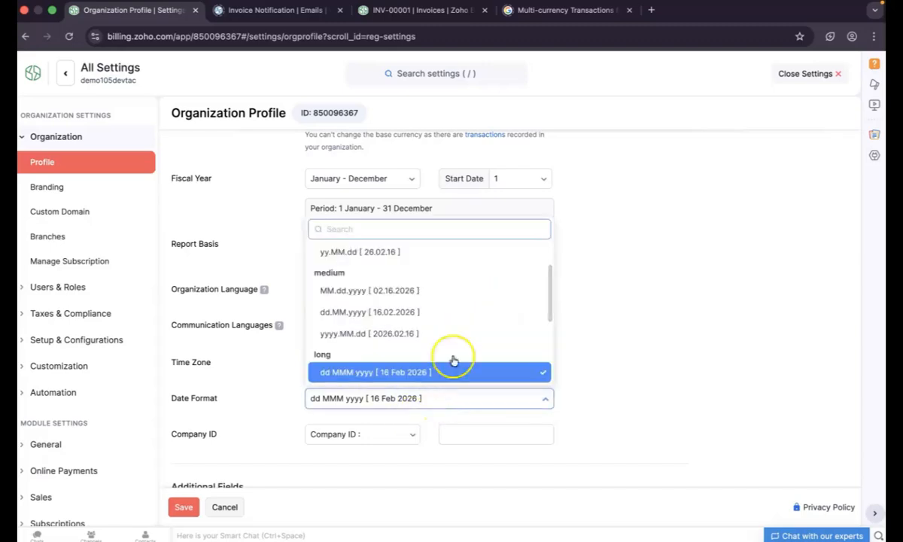
{"action": "scroll", "coordinate": [470, 343], "scroll_direction": "down", "scroll_amount": 2}
{"action": "scroll", "coordinate": [469, 341], "scroll_direction": "up", "scroll_amount": 4}
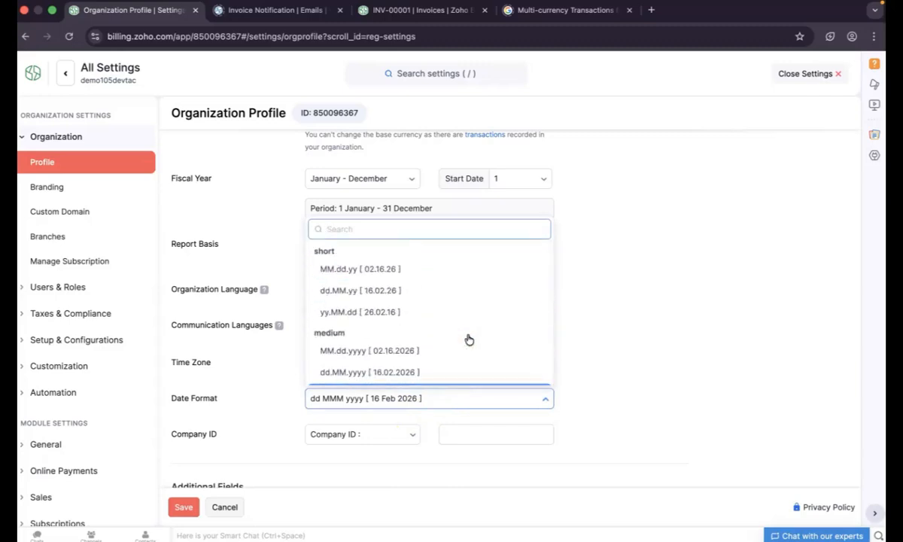
{"action": "left_click", "coordinate": [678, 357]}
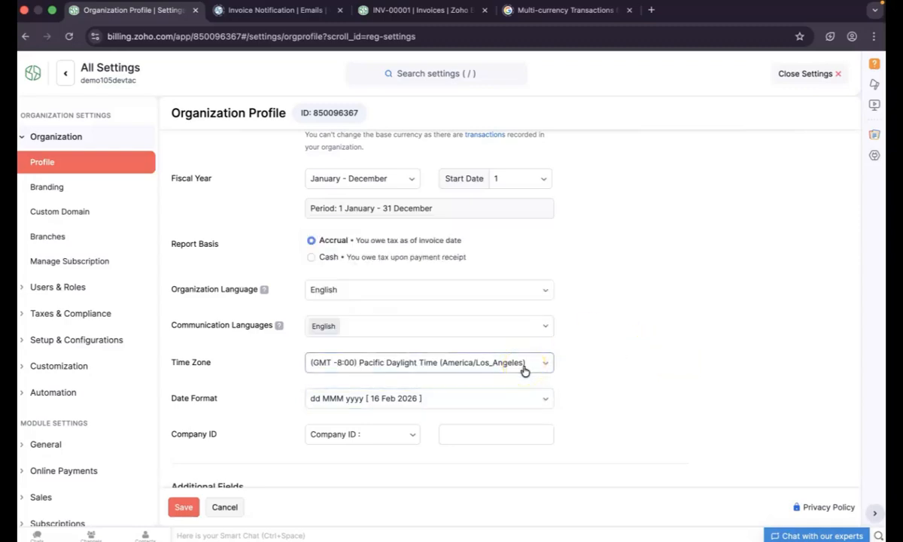
{"action": "scroll", "coordinate": [525, 370], "scroll_direction": "up", "scroll_amount": 1}
{"action": "scroll", "coordinate": [524, 370], "scroll_direction": "down", "scroll_amount": 1}
{"action": "scroll", "coordinate": [525, 370], "scroll_direction": "up", "scroll_amount": 2}
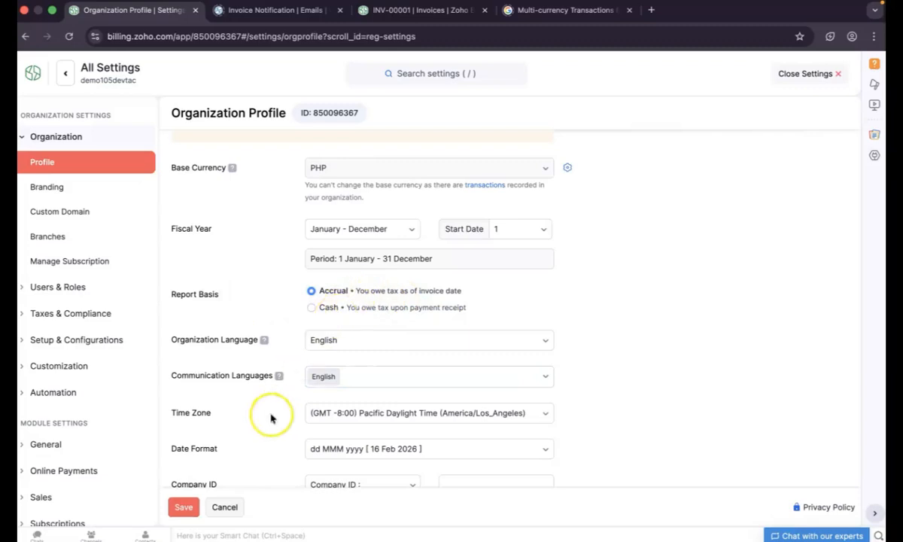
{"action": "scroll", "coordinate": [266, 425], "scroll_direction": "down", "scroll_amount": 3}
{"action": "scroll", "coordinate": [267, 429], "scroll_direction": "up", "scroll_amount": 1}
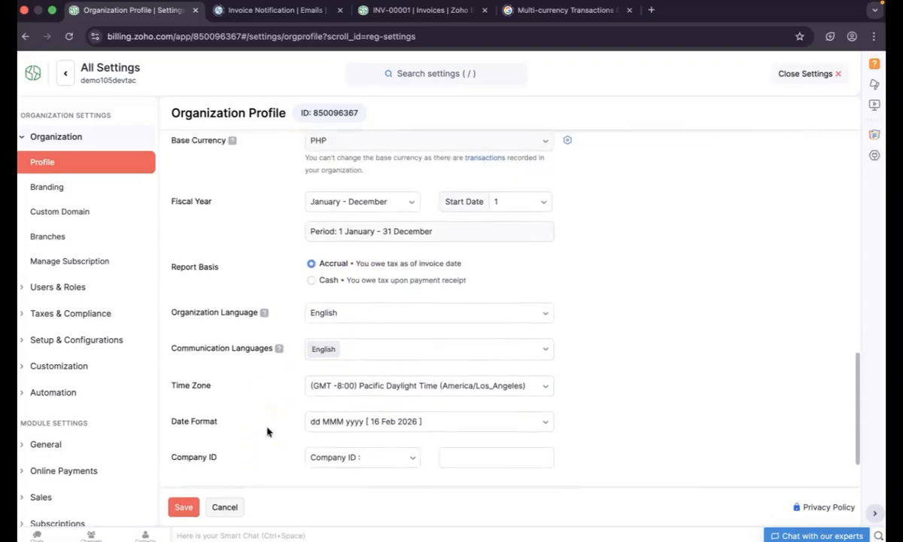
{"action": "scroll", "coordinate": [267, 429], "scroll_direction": "up", "scroll_amount": 2}
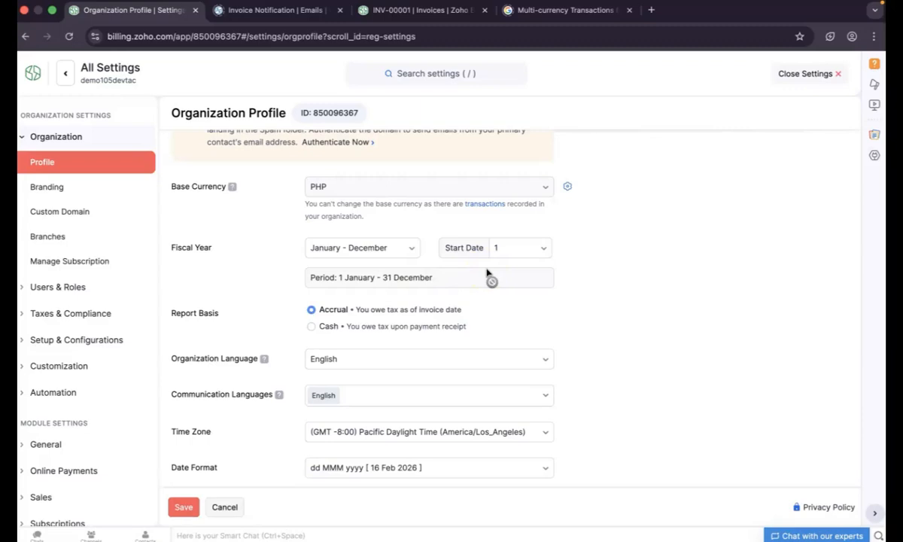
{"action": "left_click", "coordinate": [810, 81]}
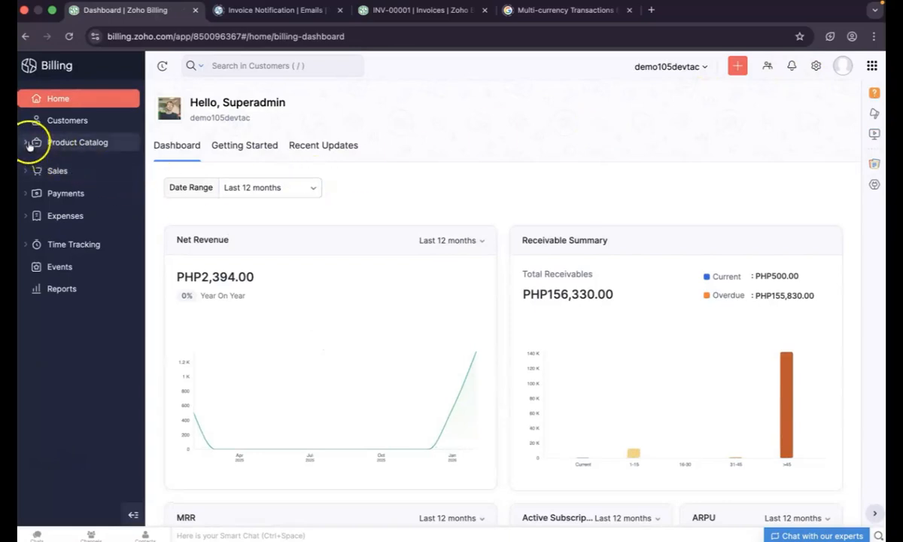
Open the 25 Jan 2026 IT and Internet expense and check its PHP180.00 tax and 05 Feb 2026 due date
{"action": "left_click", "coordinate": [27, 217]}
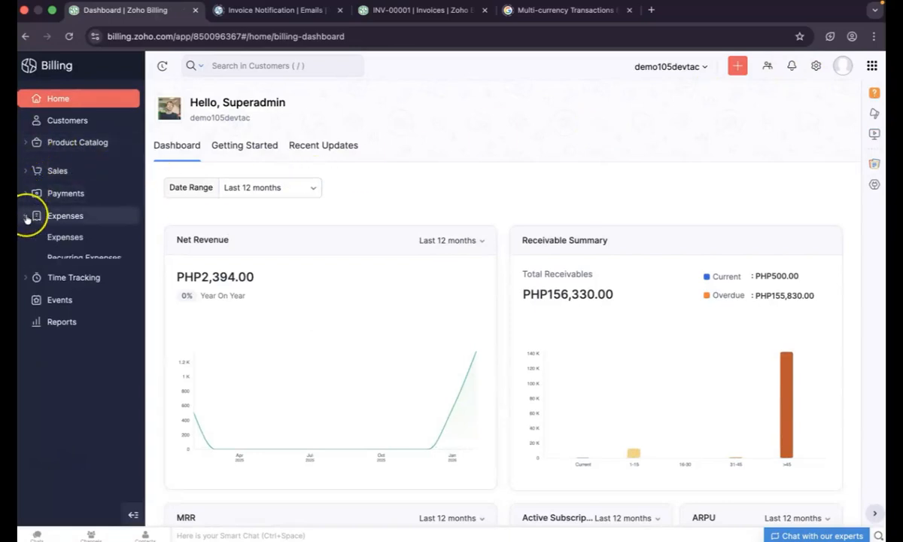
{"action": "left_click", "coordinate": [64, 238]}
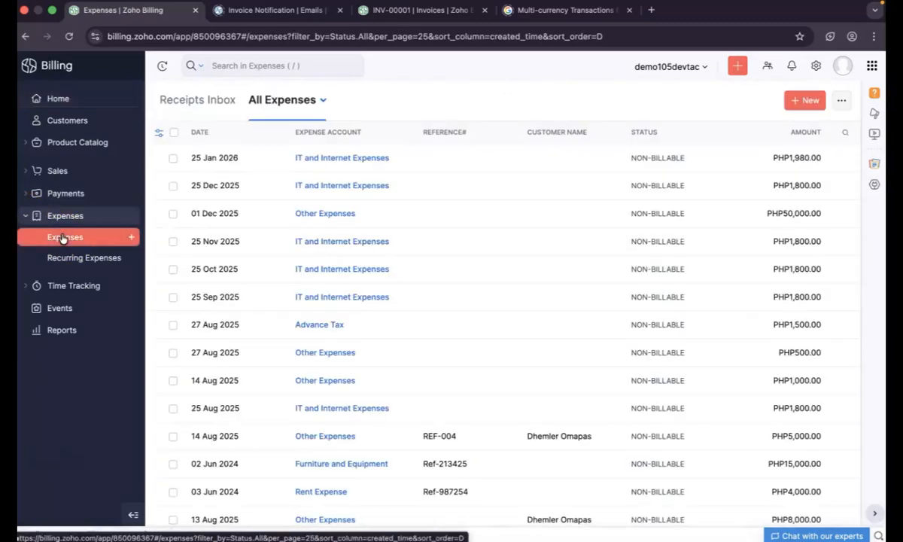
{"action": "left_click", "coordinate": [316, 157]}
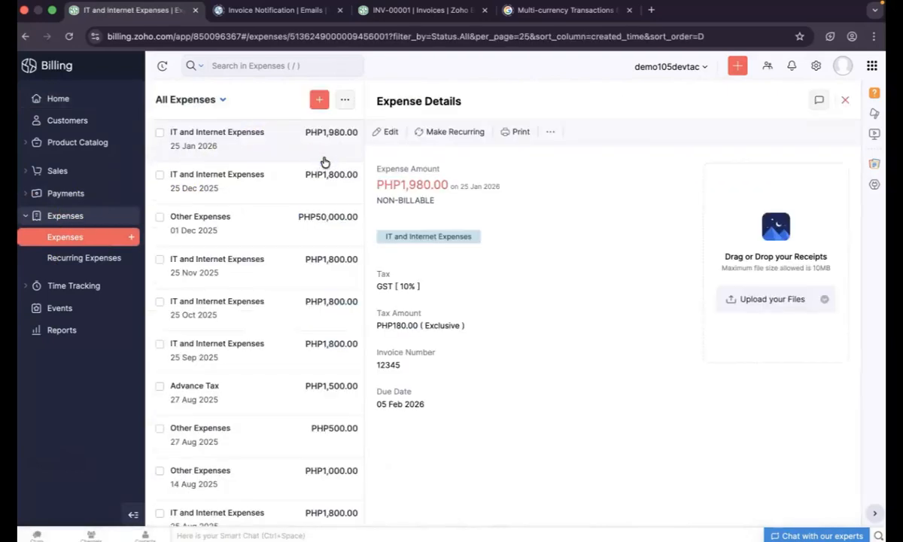
{"action": "left_click", "coordinate": [516, 253]}
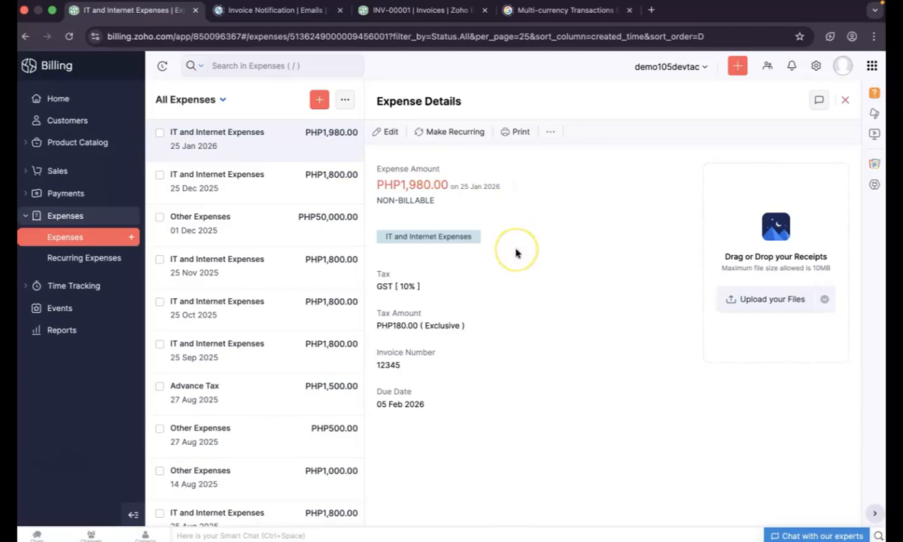
{"action": "mouse_move", "coordinate": [376, 329]}
{"action": "left_mouse_down"}
{"action": "mouse_move", "coordinate": [406, 334]}
{"action": "mouse_move", "coordinate": [378, 318]}
{"action": "mouse_move", "coordinate": [390, 336]}
{"action": "left_mouse_up"}
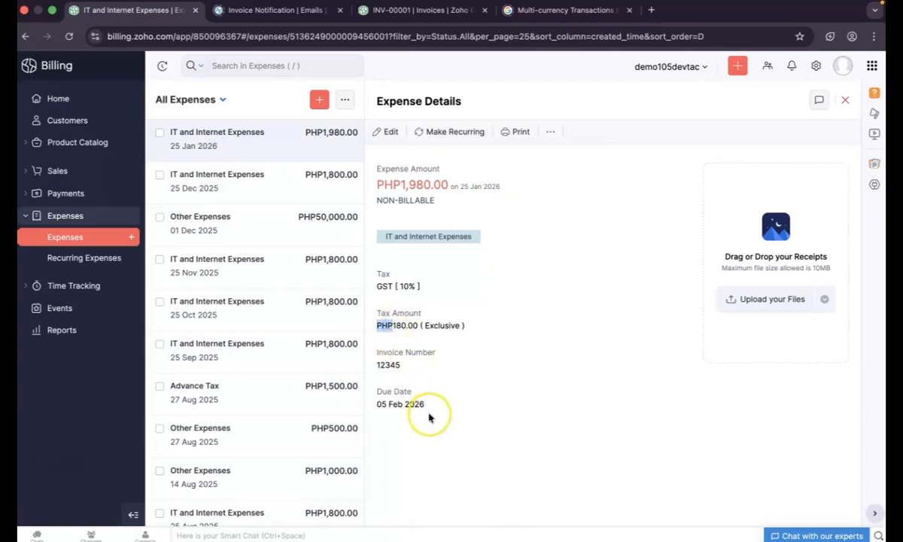
{"action": "left_click_drag", "start_coordinate": [376, 404], "coordinate": [414, 410]}
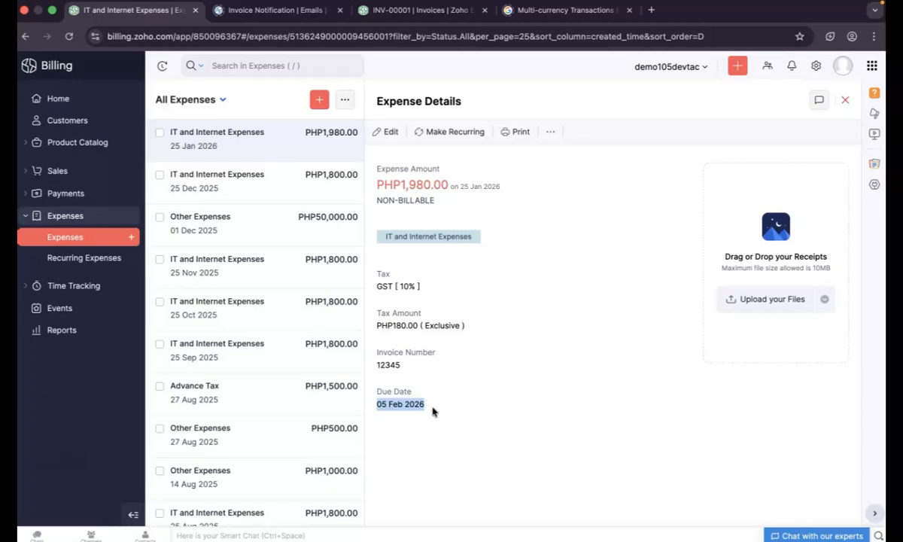
Open LMN Corp's invoice INV-000037 from the invoices list and scroll through its preview
{"action": "left_click", "coordinate": [48, 172]}
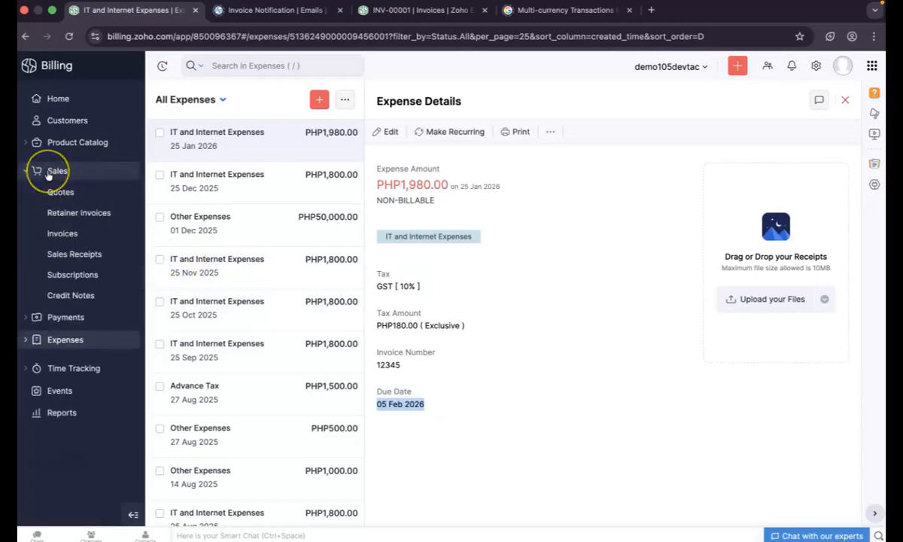
{"action": "left_click", "coordinate": [66, 234]}
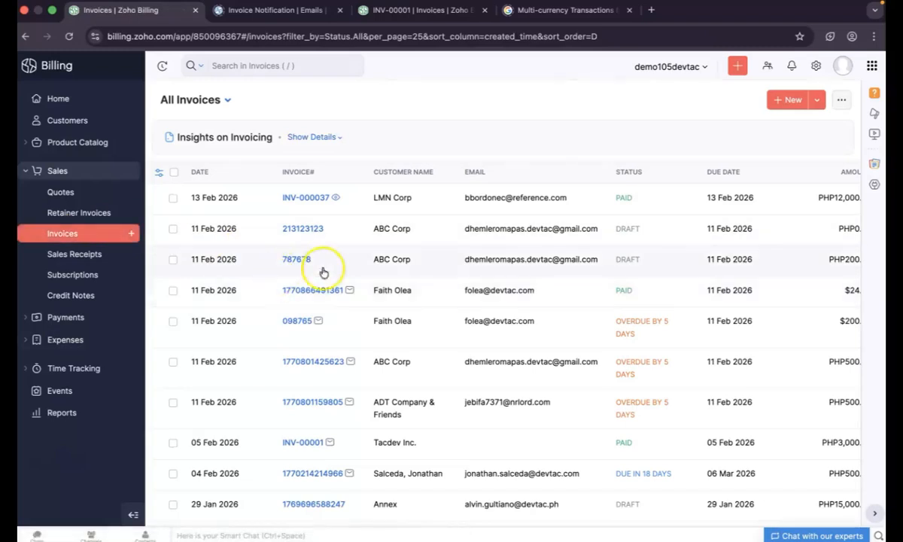
{"action": "left_click", "coordinate": [304, 199]}
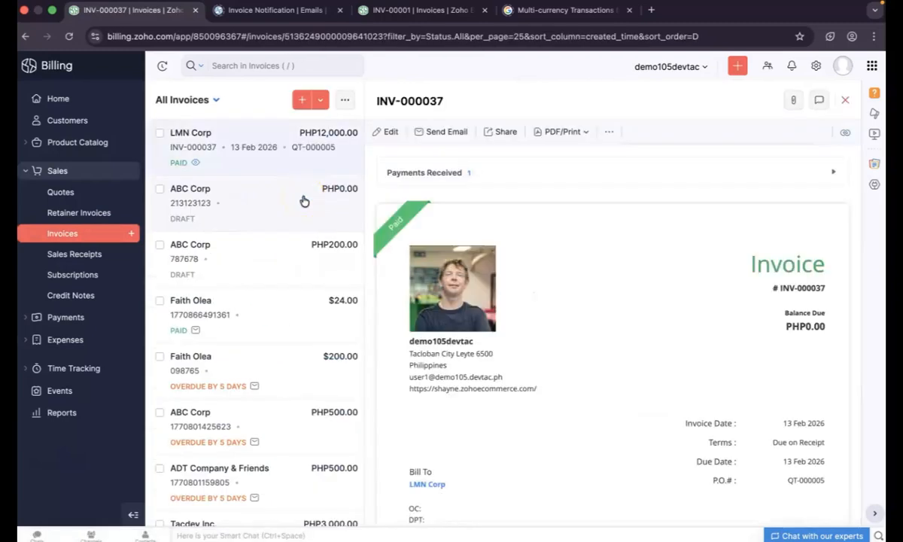
{"action": "scroll", "coordinate": [465, 302], "scroll_direction": "down", "scroll_amount": 3}
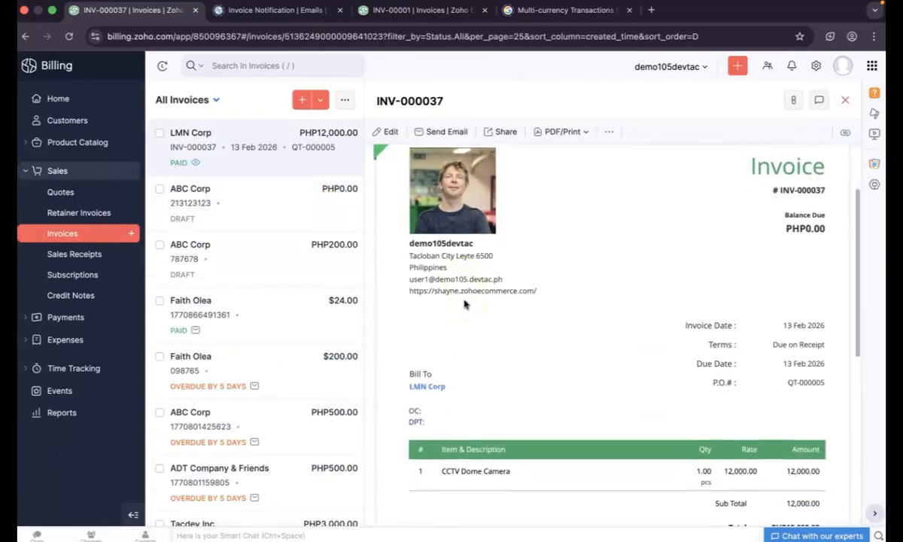
{"action": "scroll", "coordinate": [464, 303], "scroll_direction": "up", "scroll_amount": 1}
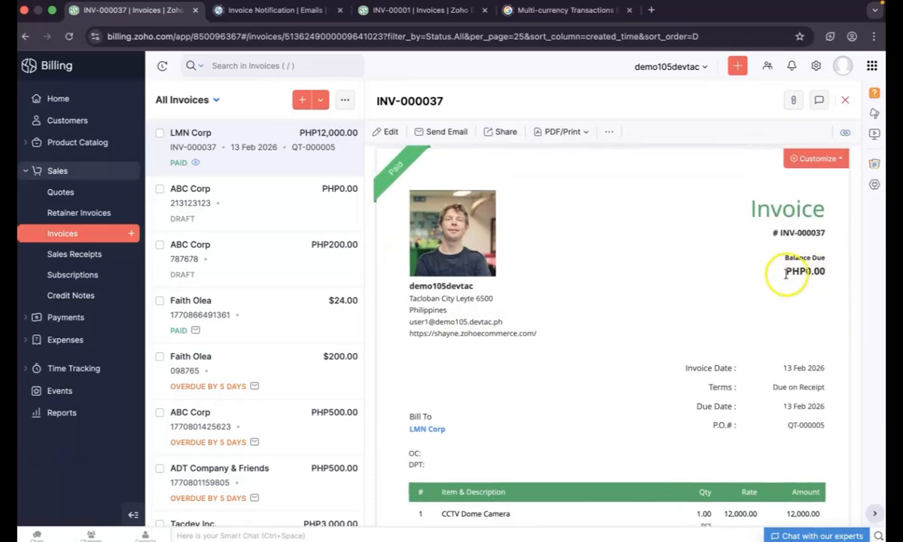
{"action": "scroll", "coordinate": [740, 346], "scroll_direction": "down", "scroll_amount": 2}
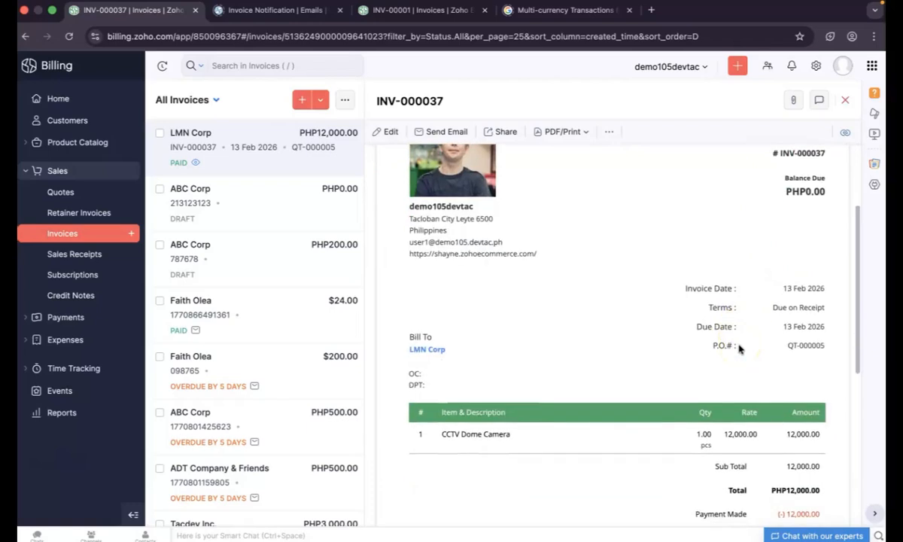
{"action": "scroll", "coordinate": [740, 347], "scroll_direction": "down", "scroll_amount": 1}
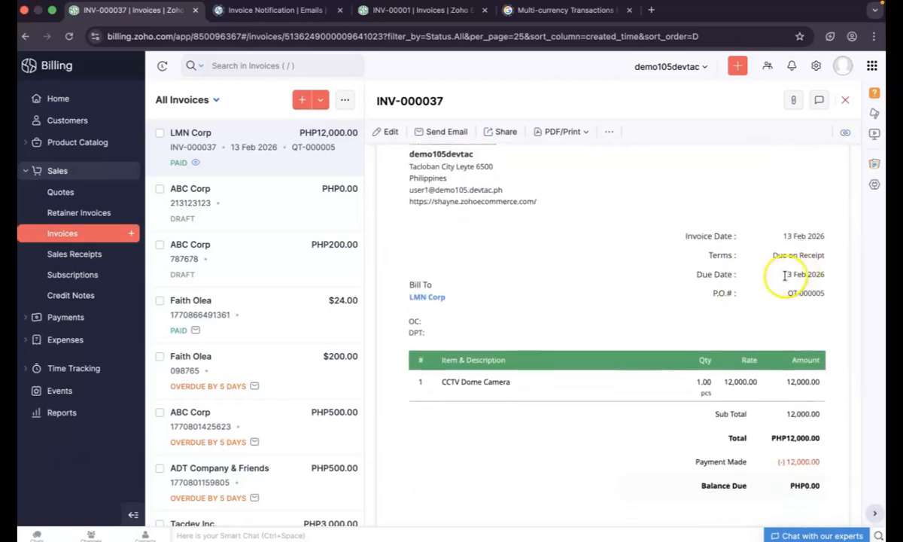
Check INV-000037's due date and P.O. number, then go to the customers list
{"action": "left_click_drag", "start_coordinate": [760, 275], "coordinate": [827, 275]}
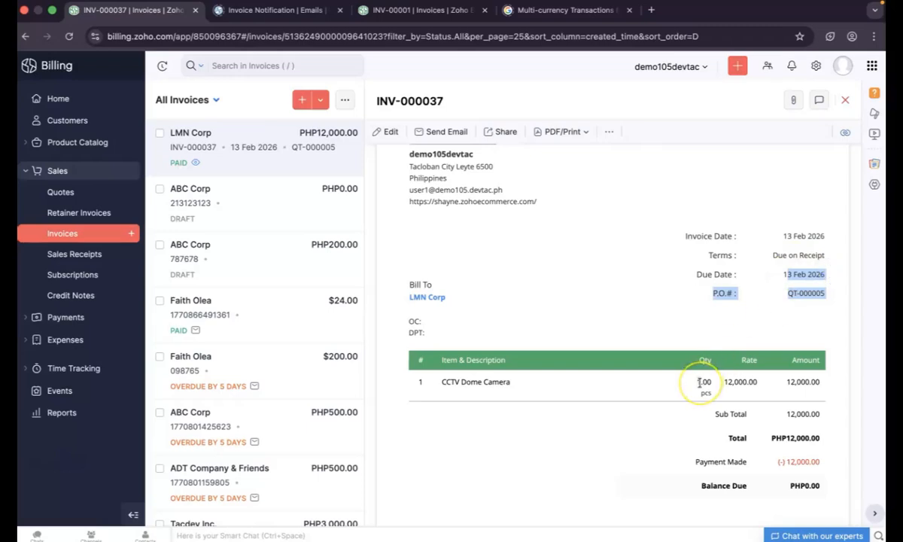
{"action": "scroll", "coordinate": [700, 383], "scroll_direction": "down", "scroll_amount": 5}
{"action": "scroll", "coordinate": [700, 385], "scroll_direction": "up", "scroll_amount": 5}
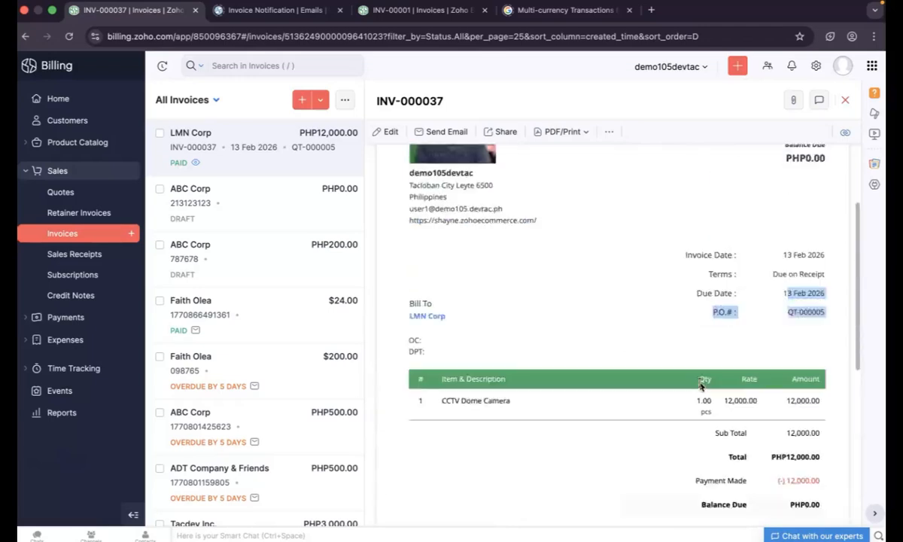
{"action": "scroll", "coordinate": [700, 385], "scroll_direction": "up", "scroll_amount": 3}
{"action": "scroll", "coordinate": [699, 383], "scroll_direction": "up", "scroll_amount": 1}
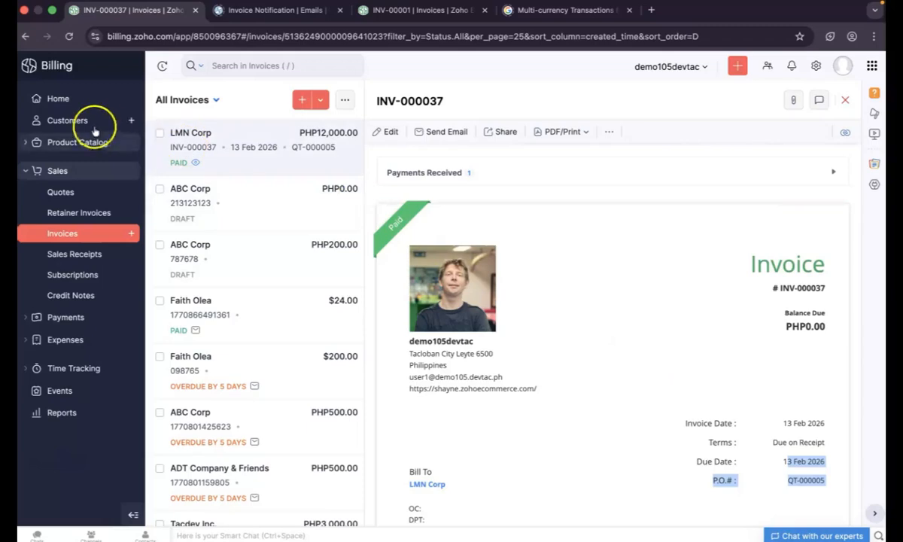
{"action": "left_click", "coordinate": [66, 122]}
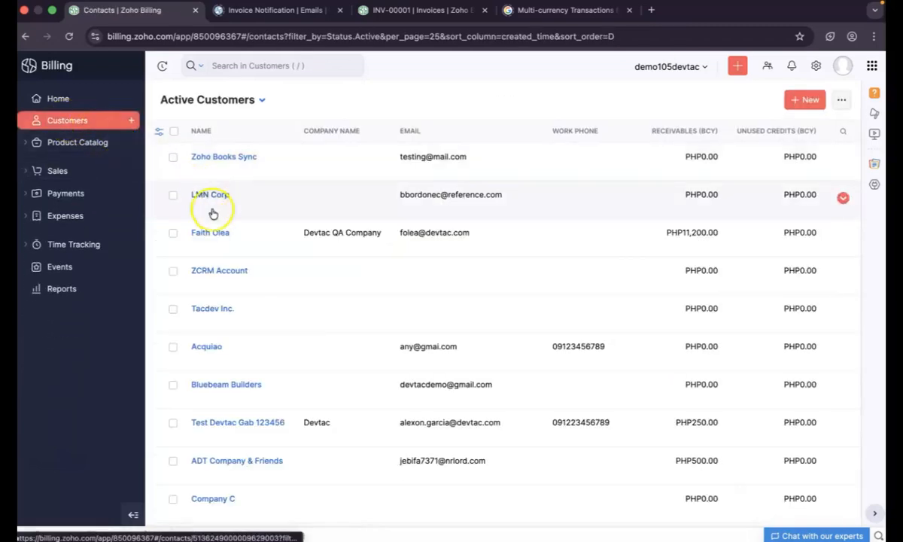
Start a new customer with salutation Mr. and enter the contact's first name
{"action": "scroll", "coordinate": [225, 335], "scroll_direction": "down", "scroll_amount": 2}
{"action": "scroll", "coordinate": [224, 335], "scroll_direction": "up", "scroll_amount": 2}
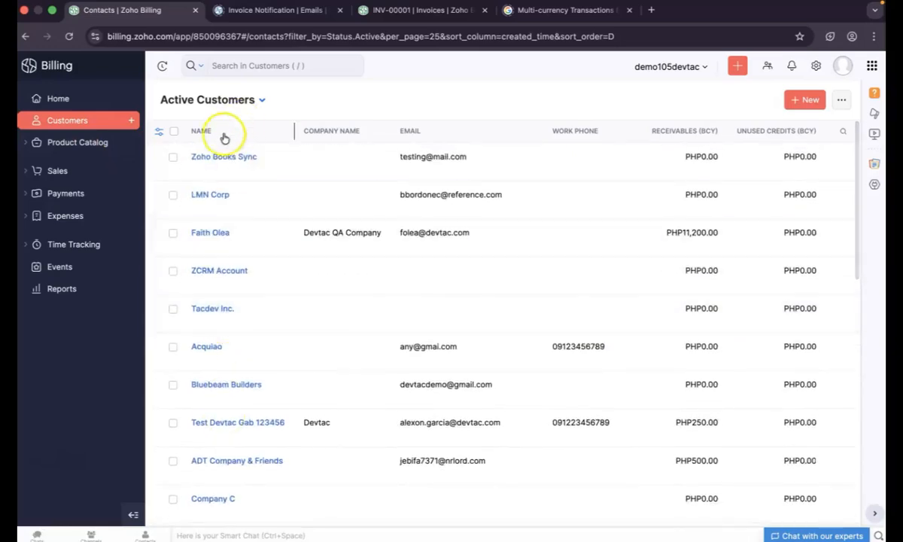
{"action": "left_click", "coordinate": [805, 101]}
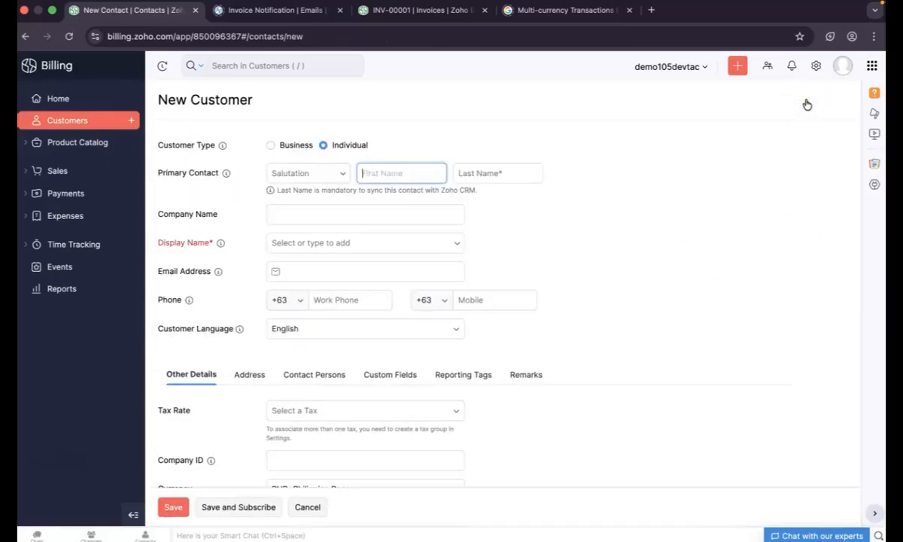
{"action": "left_click", "coordinate": [293, 175]}
{"action": "left_click", "coordinate": [288, 202]}
{"action": "left_click", "coordinate": [394, 172]}
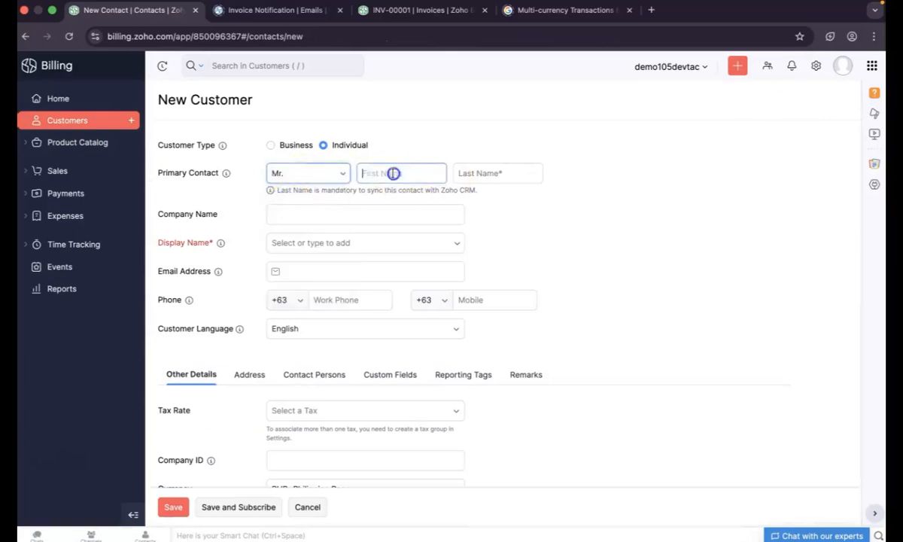
{"action": "type", "text": "Devtac QA"}
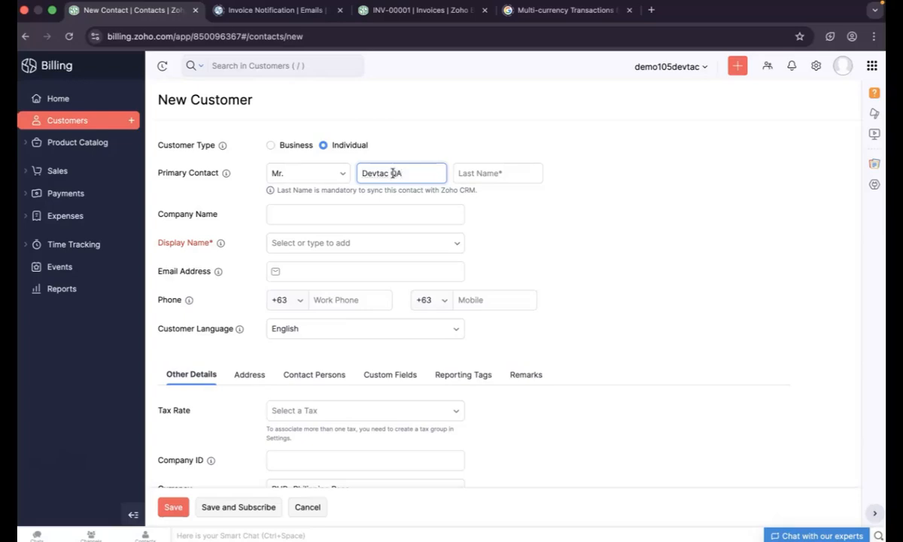
Enter the customer's last name and use the titled full name as display name
{"action": "left_click", "coordinate": [527, 178]}
{"action": "type", "text": "Test"}
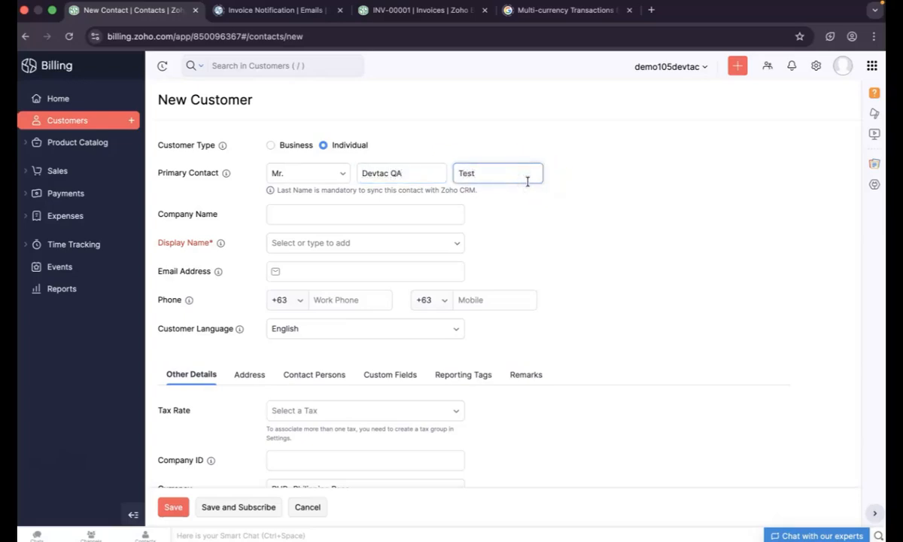
{"action": "left_click", "coordinate": [354, 241]}
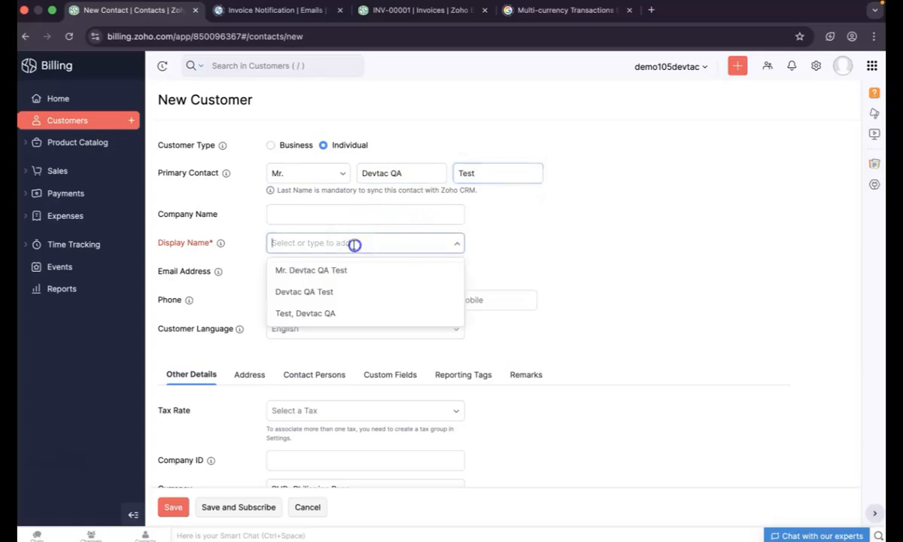
{"action": "left_click", "coordinate": [341, 277]}
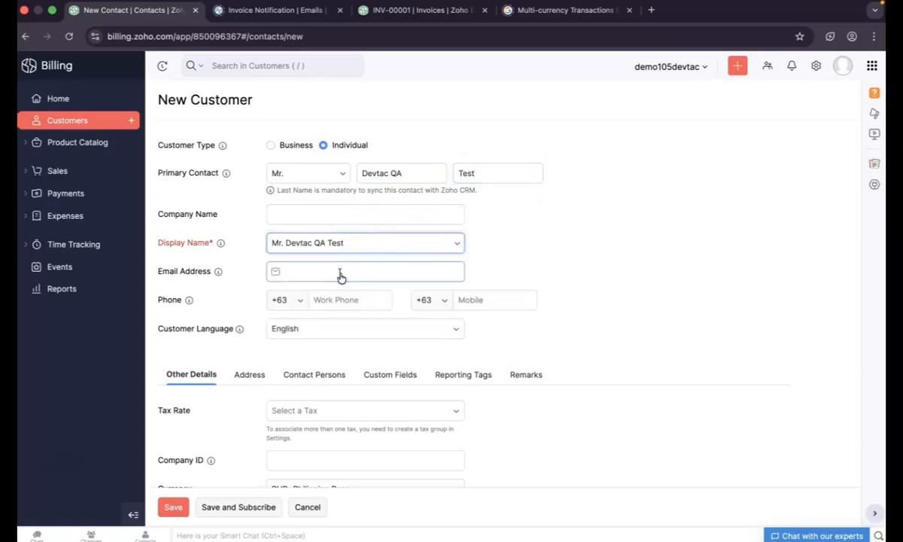
{"action": "scroll", "coordinate": [340, 277], "scroll_direction": "down", "scroll_amount": 3}
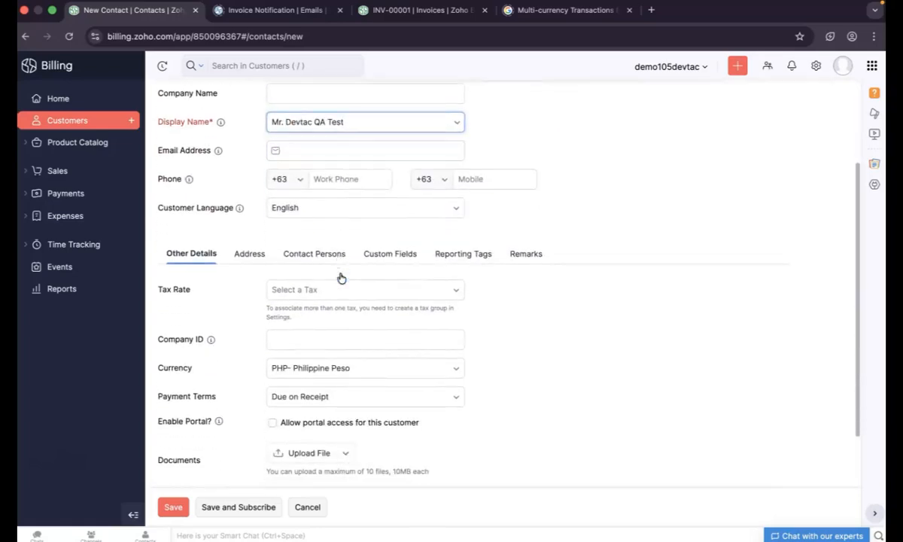
{"action": "scroll", "coordinate": [341, 277], "scroll_direction": "up", "scroll_amount": 3}
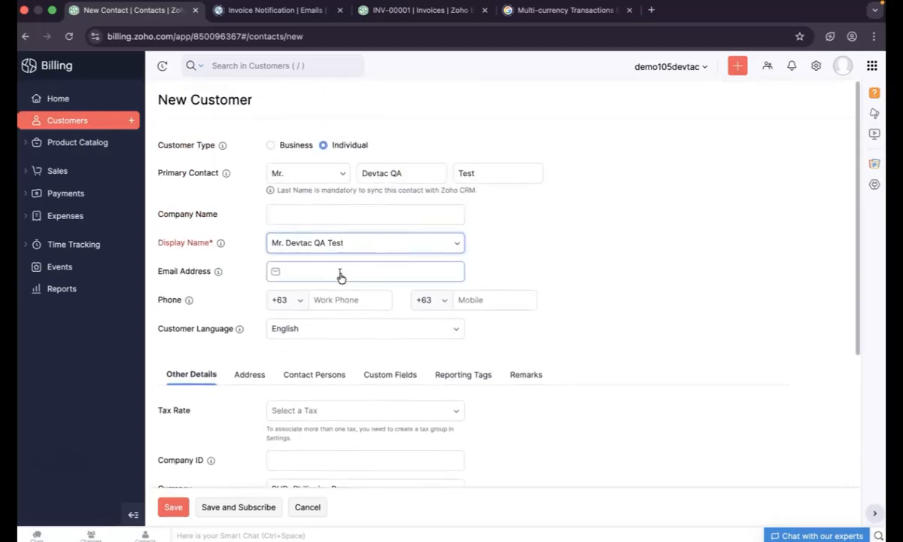
{"action": "scroll", "coordinate": [341, 277], "scroll_direction": "down", "scroll_amount": 5}
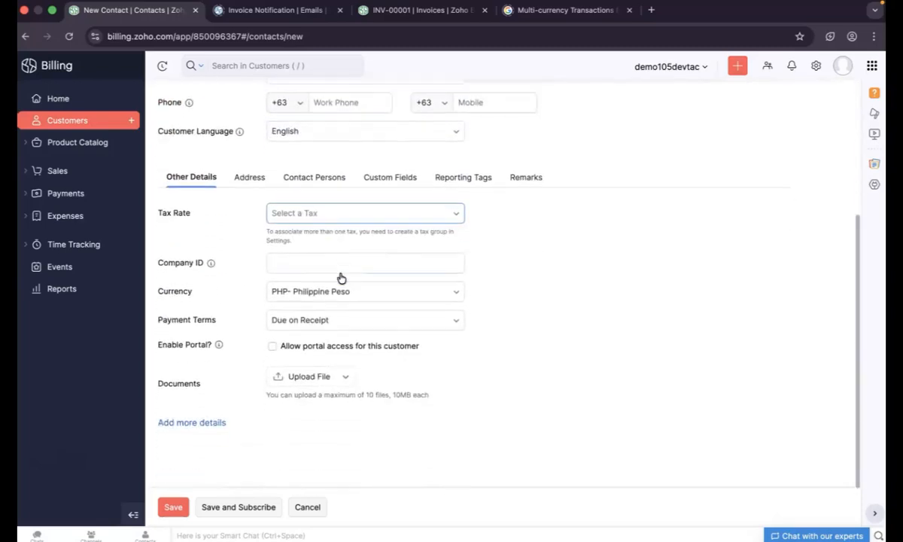
Set the customer's currency to USD- United States Dollar and save the customer
{"action": "left_click", "coordinate": [361, 297]}
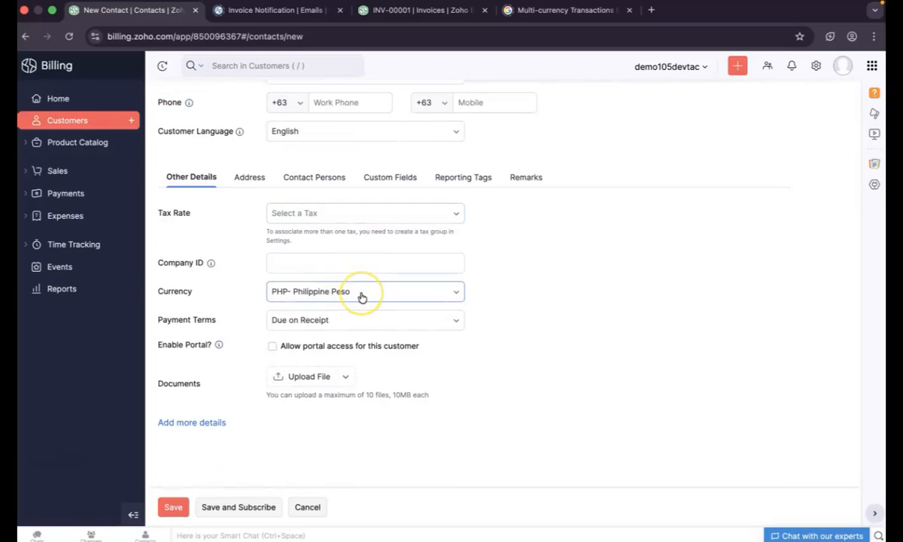
{"action": "left_click", "coordinate": [387, 298]}
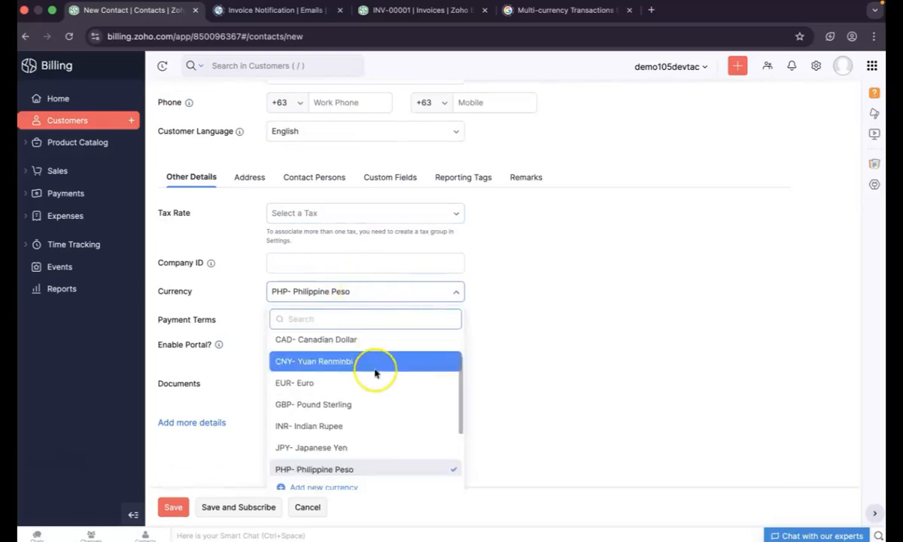
{"action": "scroll", "coordinate": [375, 369], "scroll_direction": "up", "scroll_amount": 2}
{"action": "scroll", "coordinate": [375, 373], "scroll_direction": "down", "scroll_amount": 3}
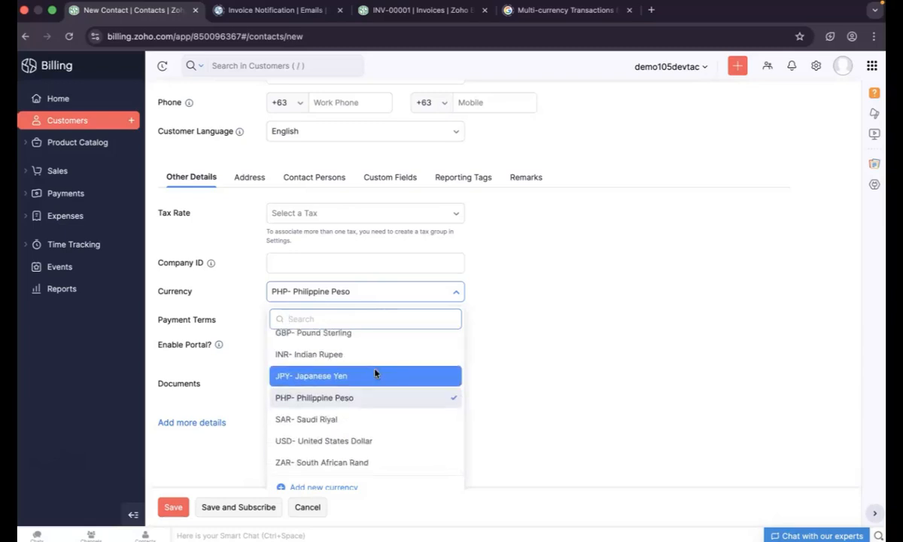
{"action": "left_click", "coordinate": [368, 441]}
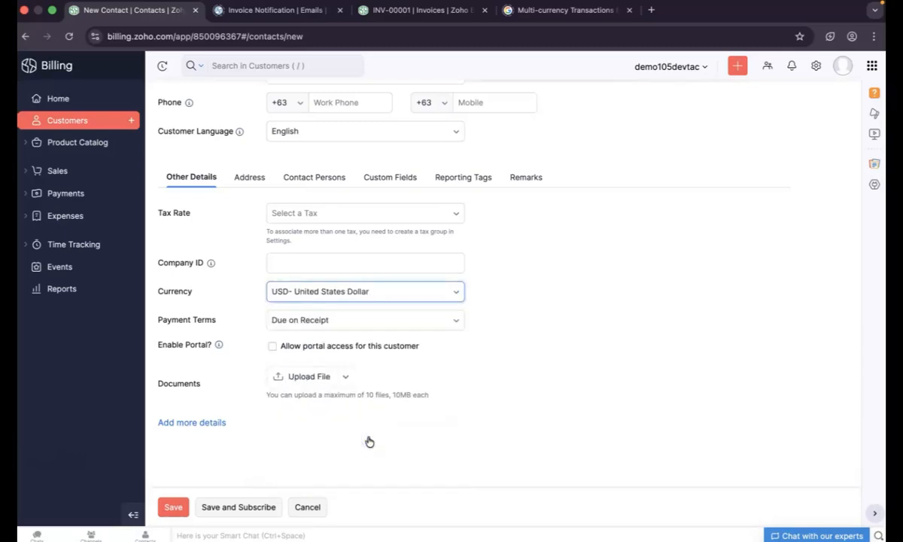
{"action": "scroll", "coordinate": [369, 441], "scroll_direction": "up", "scroll_amount": 2}
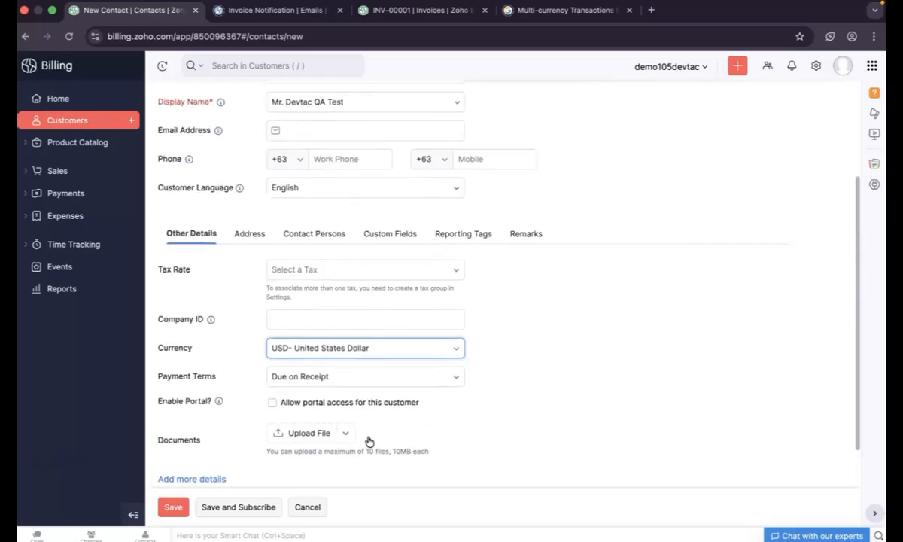
{"action": "scroll", "coordinate": [369, 441], "scroll_direction": "down", "scroll_amount": 2}
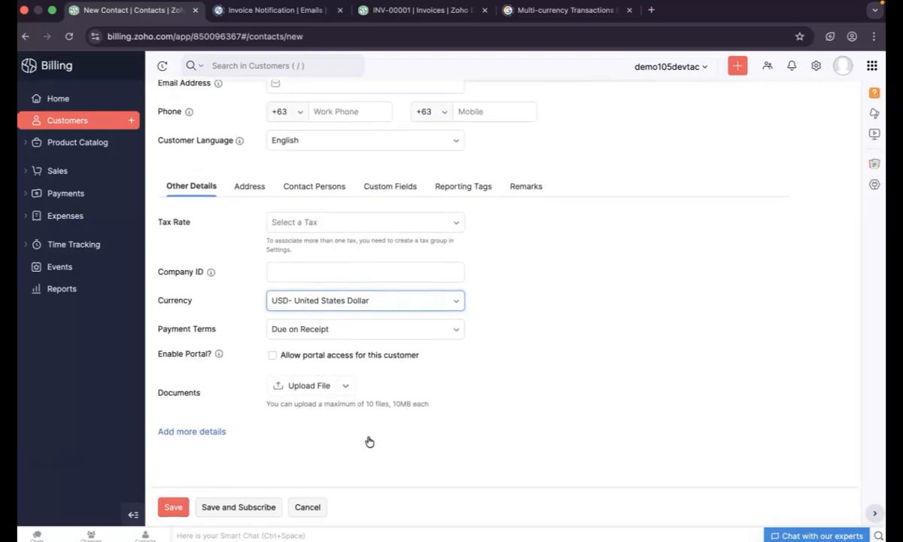
{"action": "scroll", "coordinate": [369, 441], "scroll_direction": "down", "scroll_amount": 1}
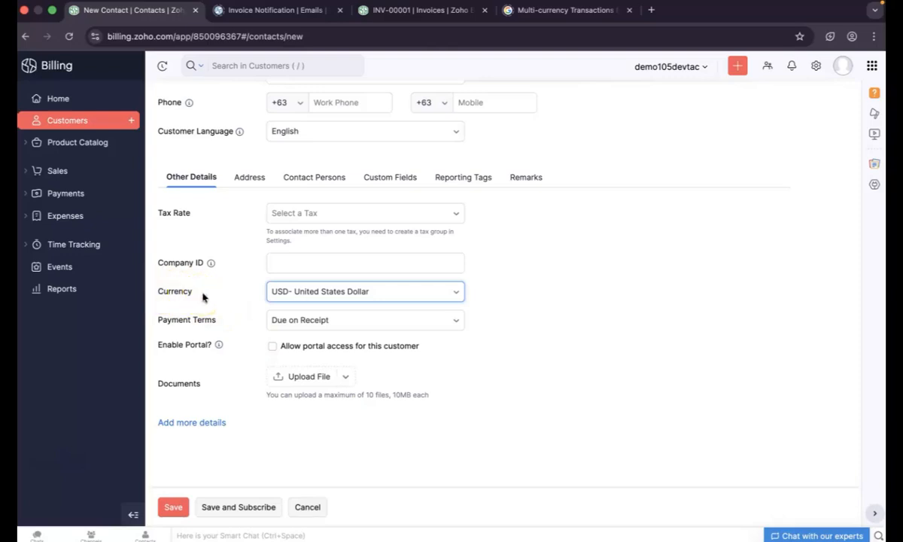
{"action": "left_click", "coordinate": [172, 508]}
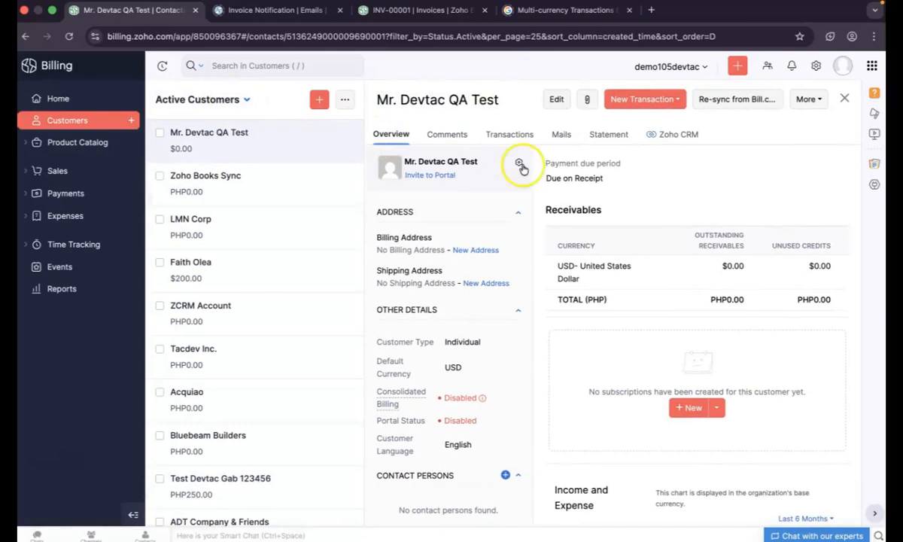
Create a new invoice for this customer from New Transaction
{"action": "left_click", "coordinate": [653, 104]}
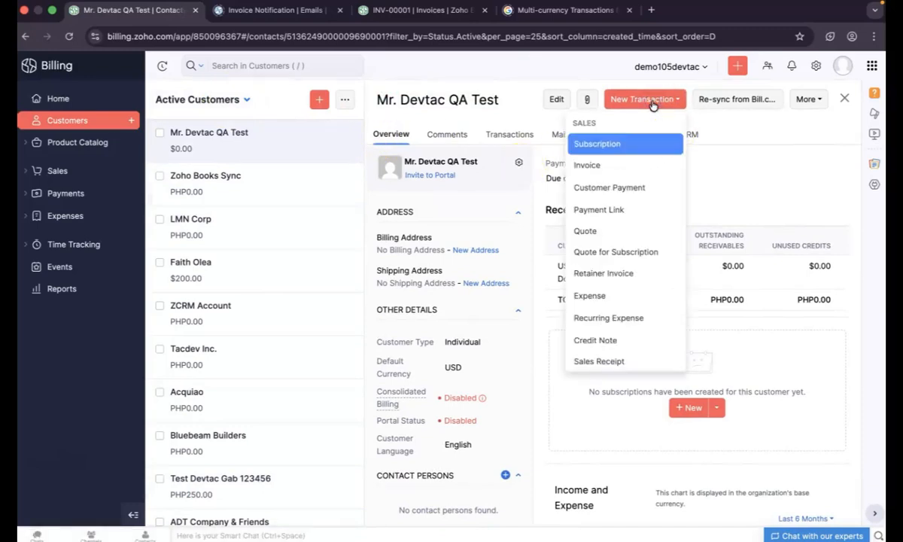
{"action": "left_click", "coordinate": [611, 165]}
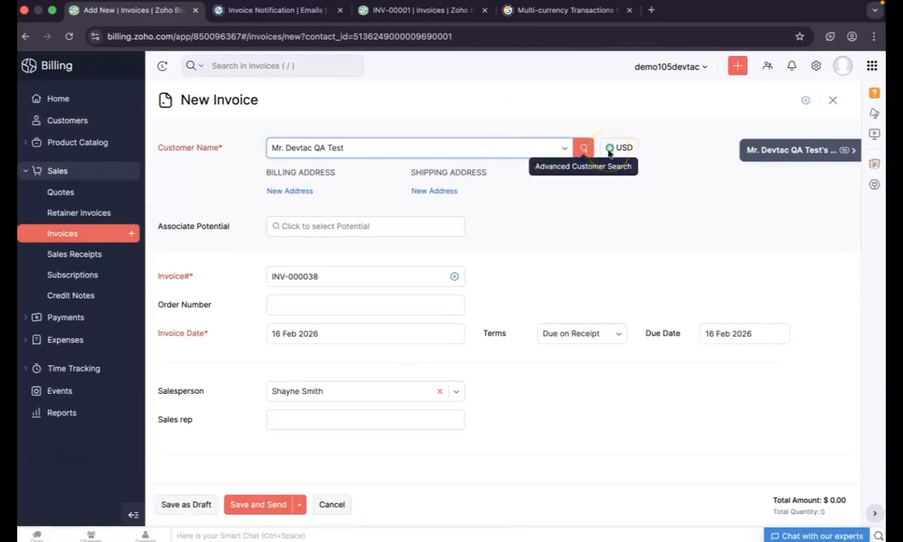
Add Advanced Vet Package as the first line item in the Item Table
{"action": "left_click", "coordinate": [609, 153]}
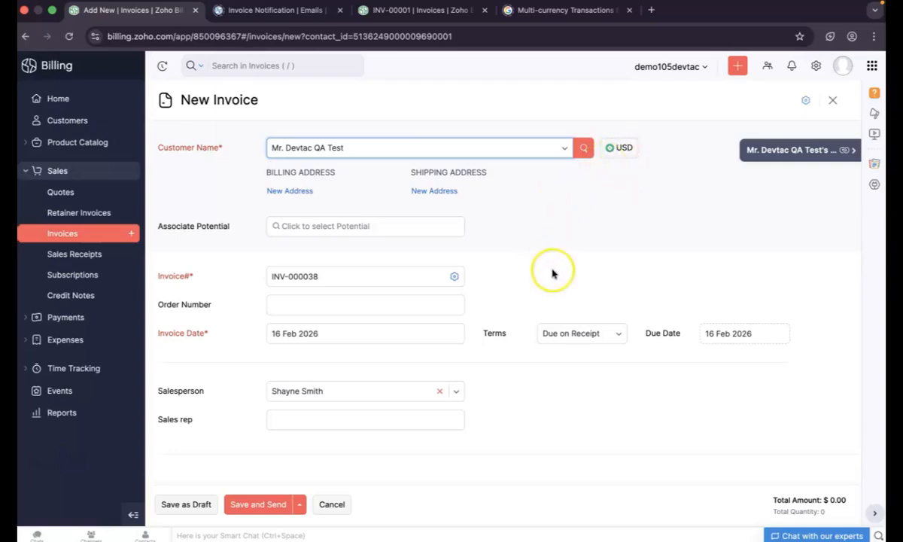
{"action": "scroll", "coordinate": [552, 272], "scroll_direction": "down", "scroll_amount": 3}
{"action": "scroll", "coordinate": [552, 277], "scroll_direction": "up", "scroll_amount": 2}
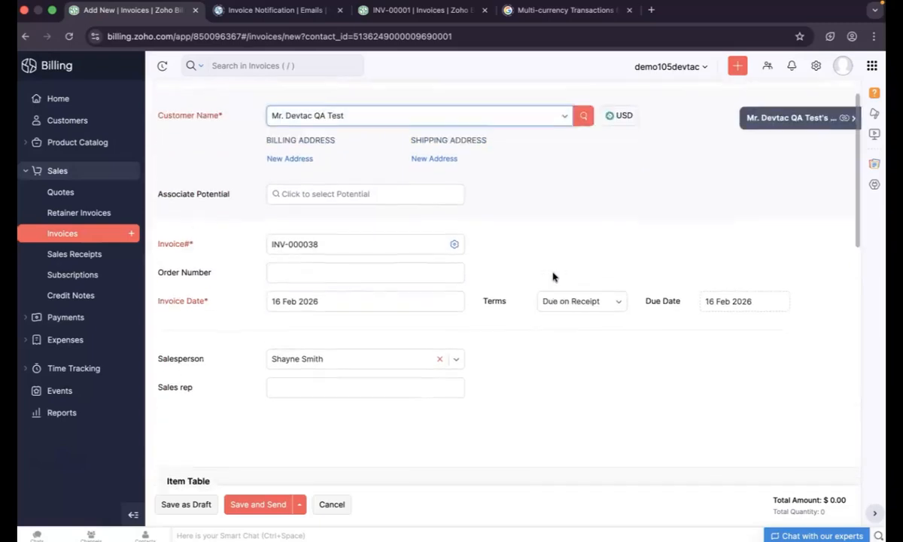
{"action": "scroll", "coordinate": [315, 316], "scroll_direction": "down", "scroll_amount": 5}
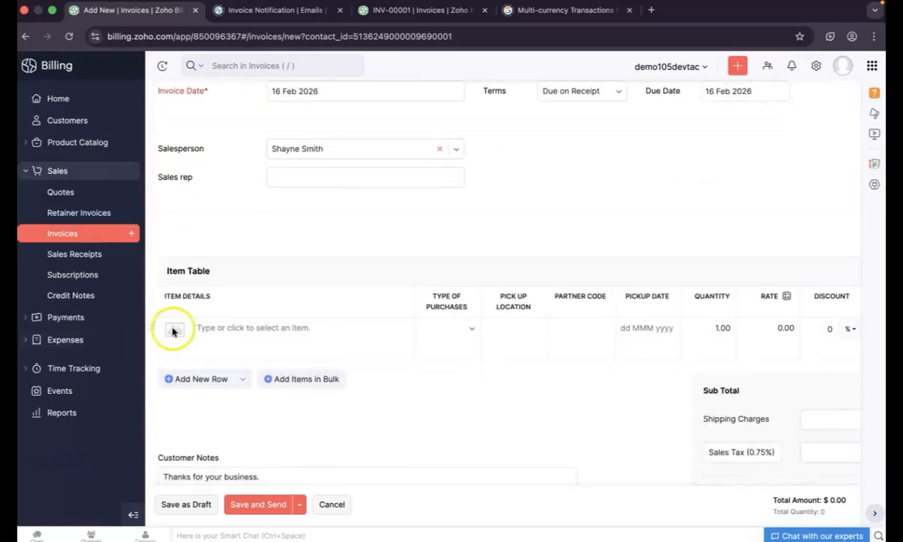
{"action": "left_click", "coordinate": [217, 333]}
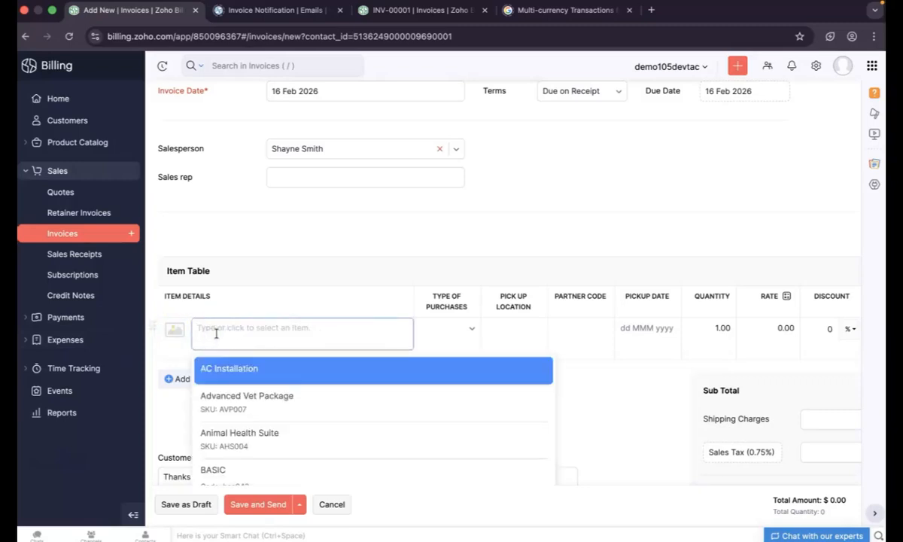
{"action": "left_click", "coordinate": [256, 405]}
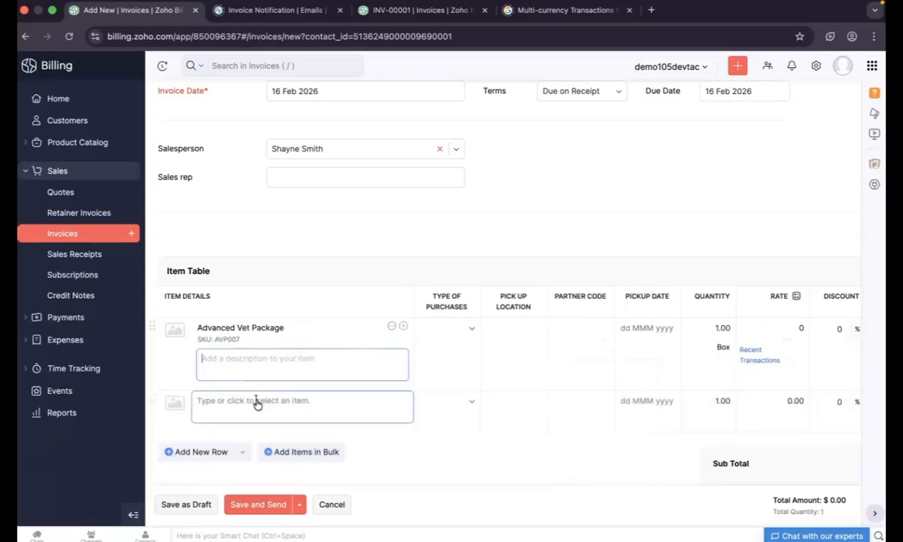
Set the Advanced Vet Package line's quantity to 10
{"action": "left_click", "coordinate": [719, 329]}
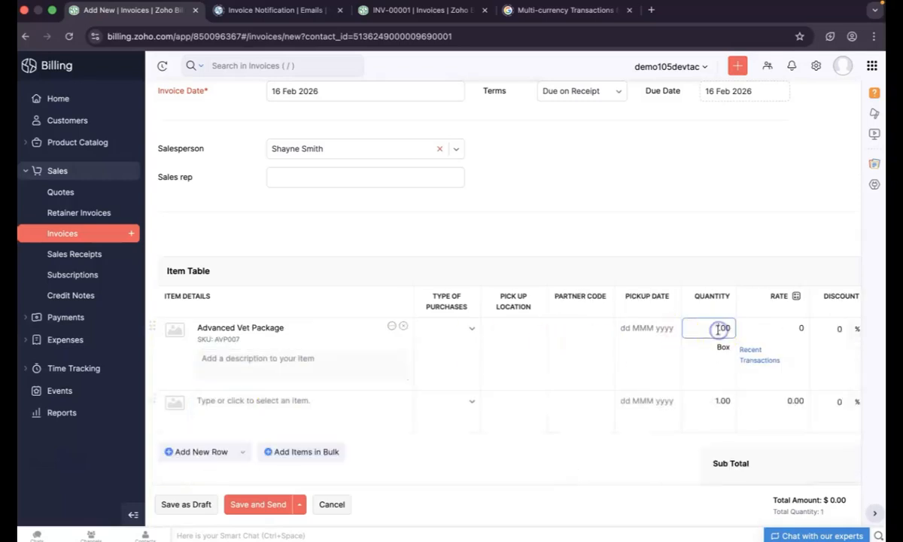
{"action": "type", "text": "0"}
{"action": "left_click", "coordinate": [605, 459]}
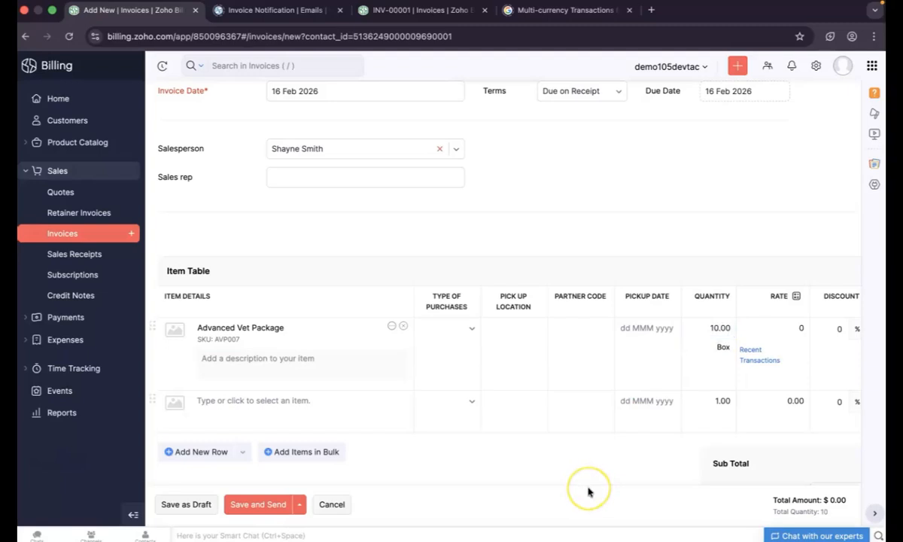
{"action": "left_click", "coordinate": [617, 362]}
{"action": "scroll", "coordinate": [617, 363], "scroll_direction": "down", "scroll_amount": 3}
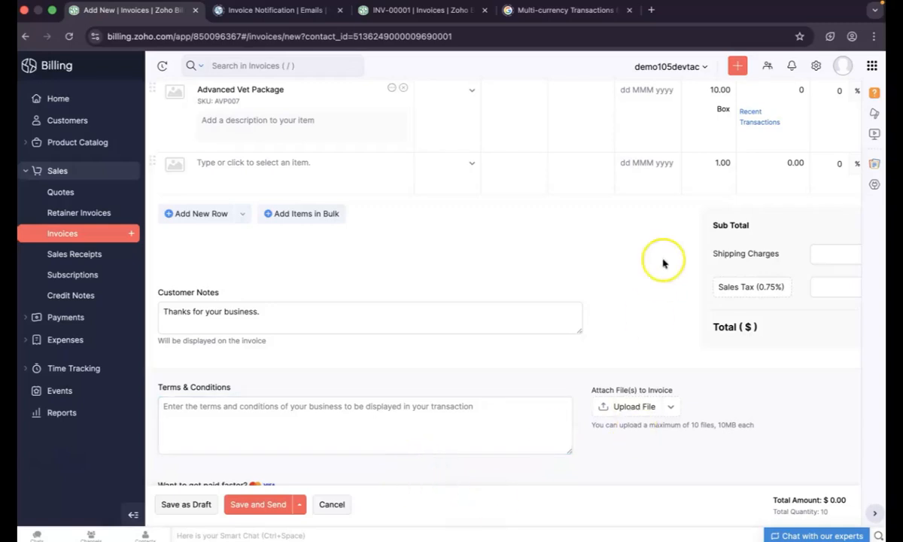
{"action": "scroll", "coordinate": [663, 263], "scroll_direction": "right", "scroll_amount": 2}
{"action": "scroll", "coordinate": [663, 263], "scroll_direction": "right", "scroll_amount": 5}
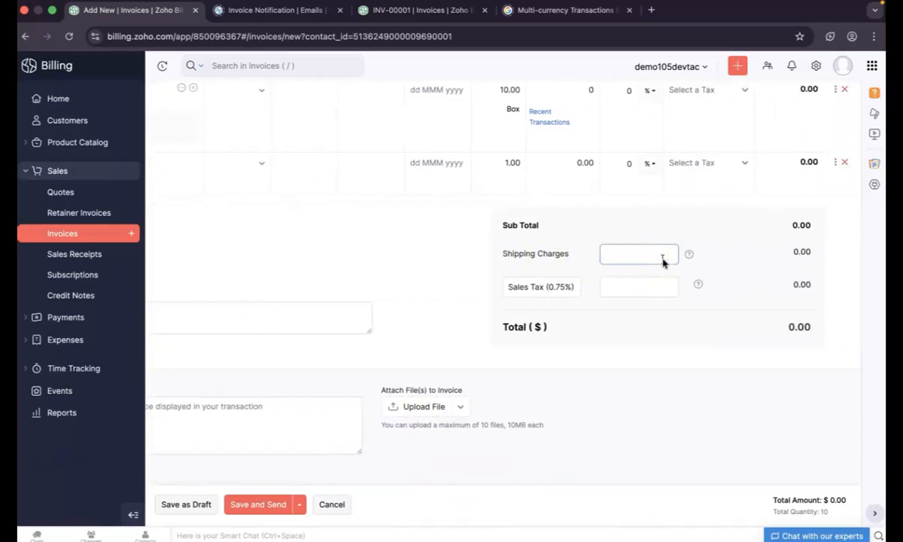
{"action": "scroll", "coordinate": [672, 213], "scroll_direction": "up", "scroll_amount": 2}
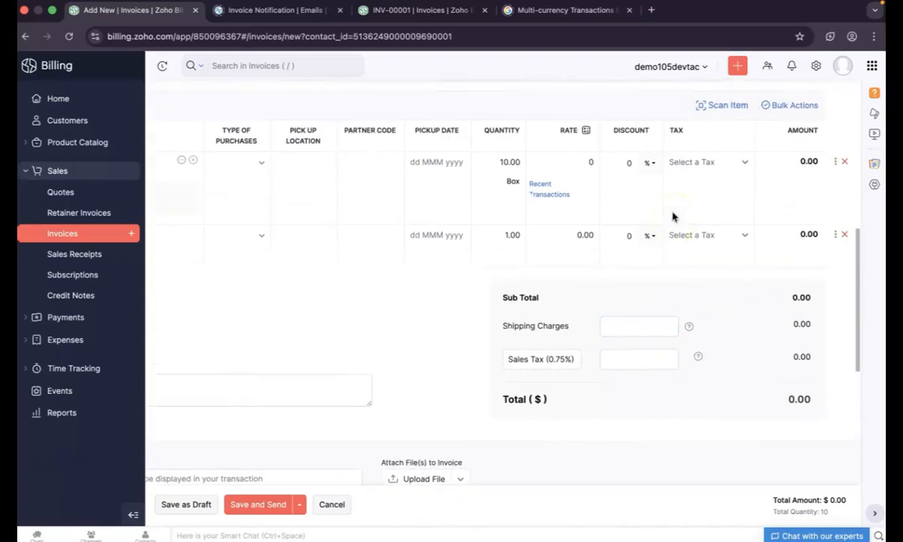
Give the line VAT 12%, pickup date 16 Feb 2026 and rate 200, totalling $2,240.00
{"action": "left_click", "coordinate": [746, 165]}
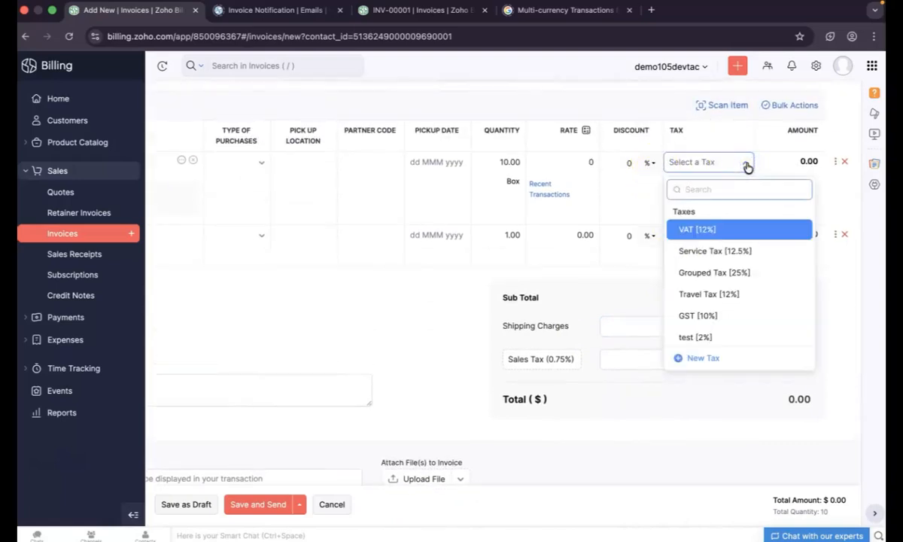
{"action": "left_click", "coordinate": [705, 229]}
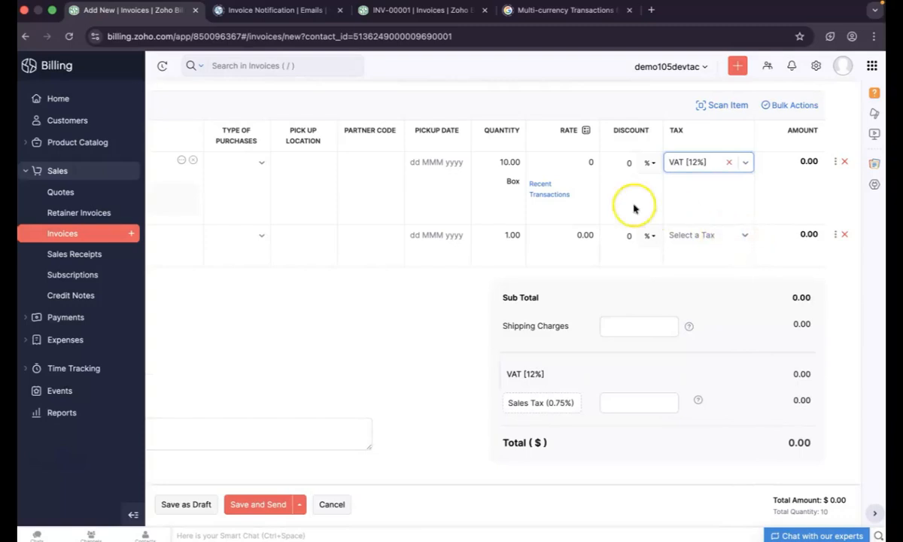
{"action": "left_click", "coordinate": [412, 163]}
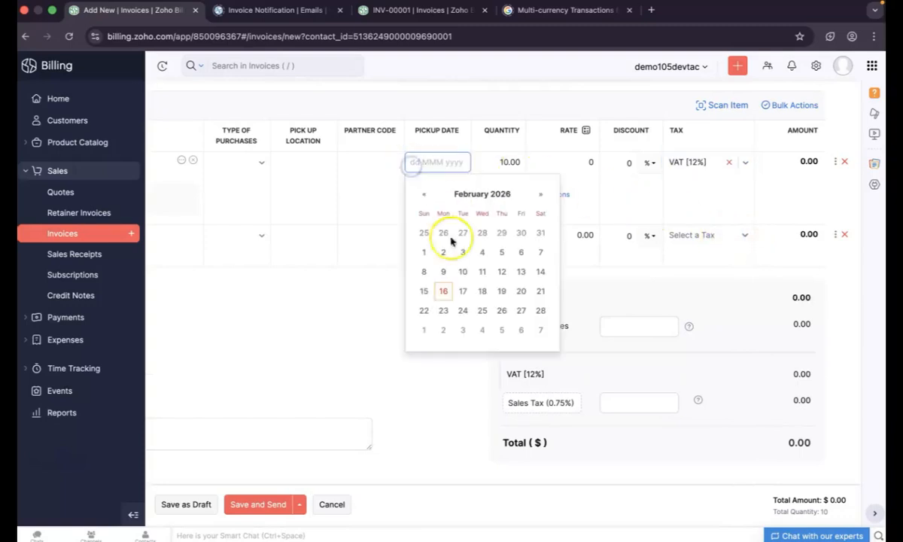
{"action": "left_click", "coordinate": [444, 290]}
{"action": "left_click", "coordinate": [588, 164]}
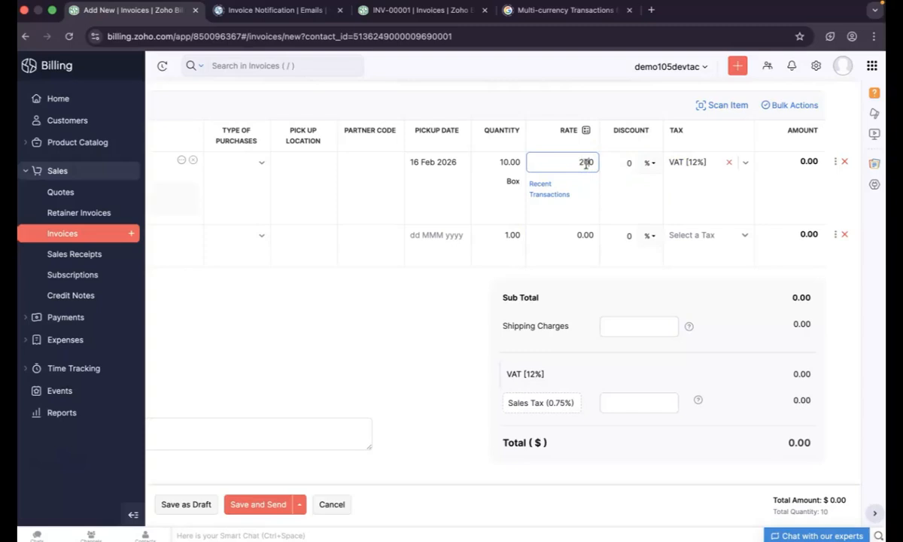
{"action": "left_click", "coordinate": [588, 285]}
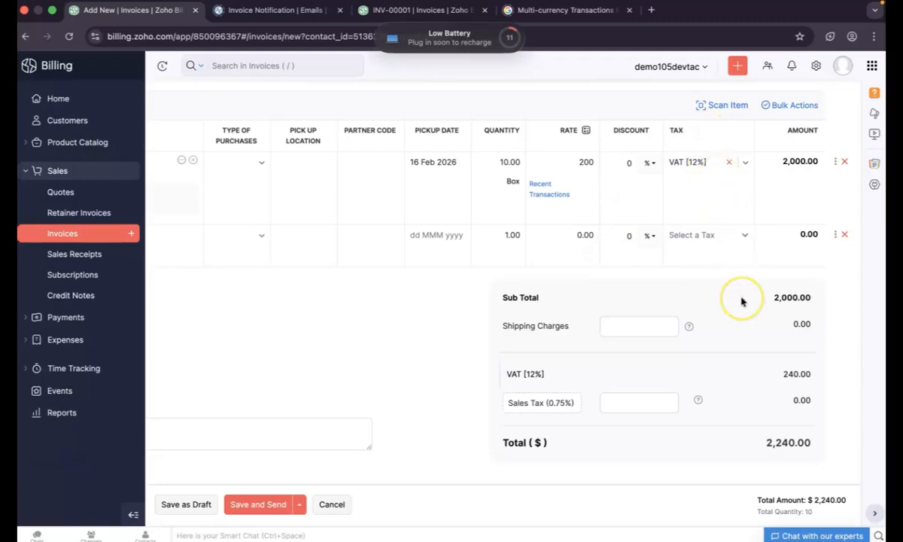
{"action": "scroll", "coordinate": [741, 301], "scroll_direction": "down", "scroll_amount": 2}
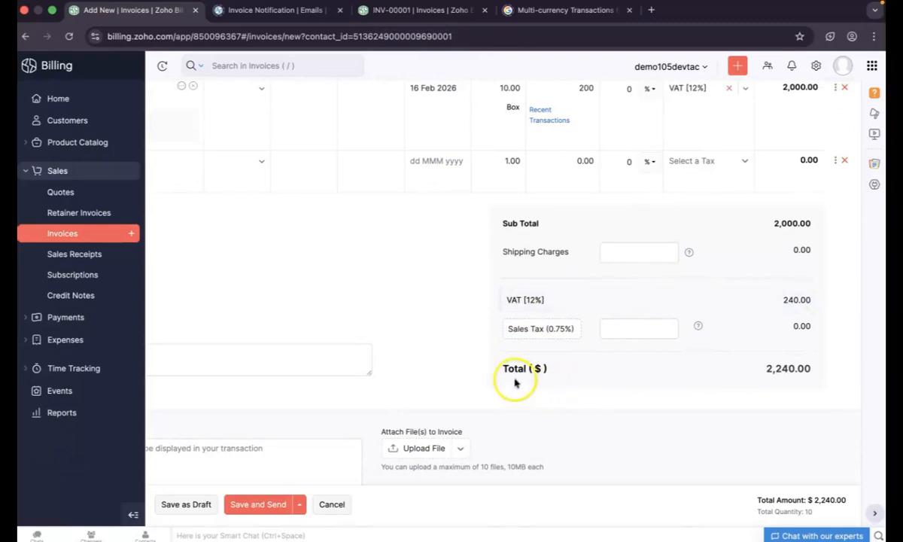
{"action": "left_click_drag", "start_coordinate": [529, 368], "coordinate": [552, 373]}
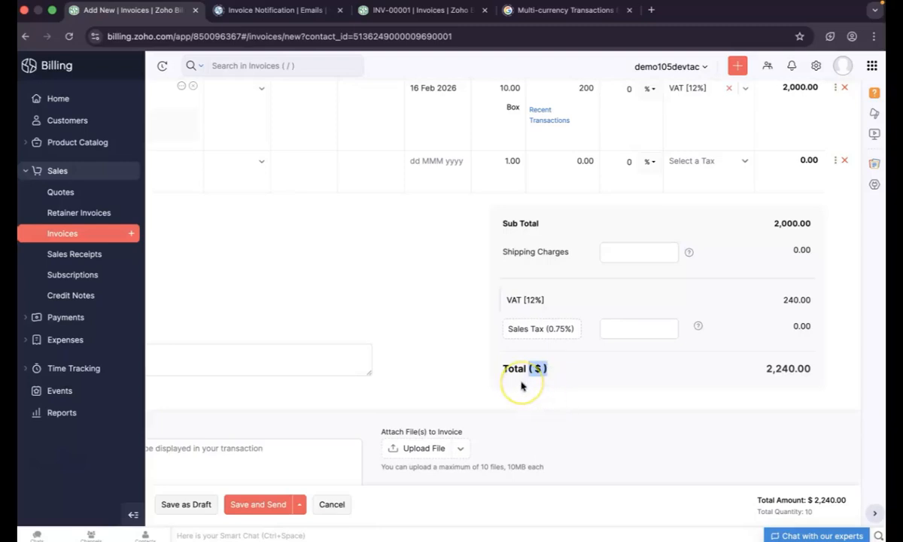
{"action": "scroll", "coordinate": [522, 386], "scroll_direction": "left", "scroll_amount": 5}
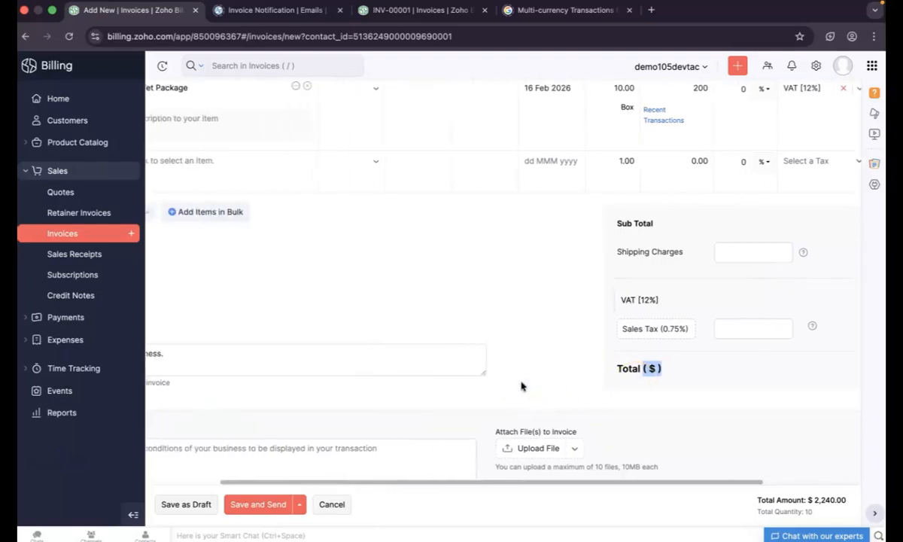
Save INV-000038 as a draft and check its $2,240.00 balance due including 12% VAT
{"action": "left_click", "coordinate": [186, 505]}
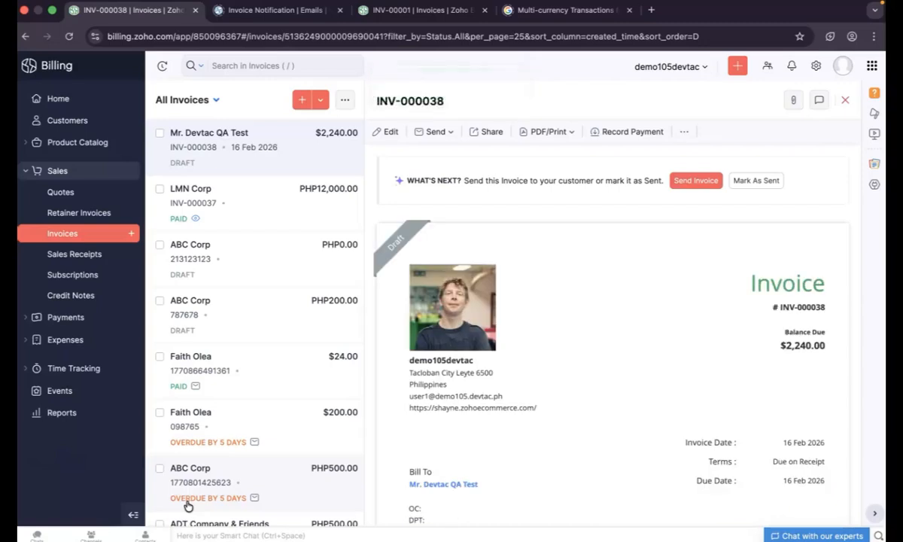
{"action": "left_click", "coordinate": [568, 351]}
{"action": "scroll", "coordinate": [579, 359], "scroll_direction": "down", "scroll_amount": 1}
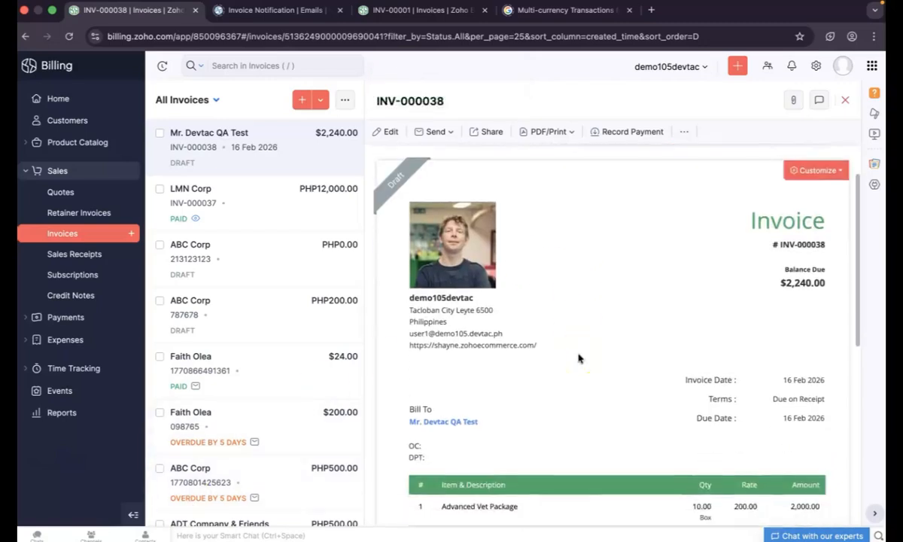
{"action": "scroll", "coordinate": [578, 359], "scroll_direction": "down", "scroll_amount": 1}
{"action": "scroll", "coordinate": [579, 359], "scroll_direction": "up", "scroll_amount": 1}
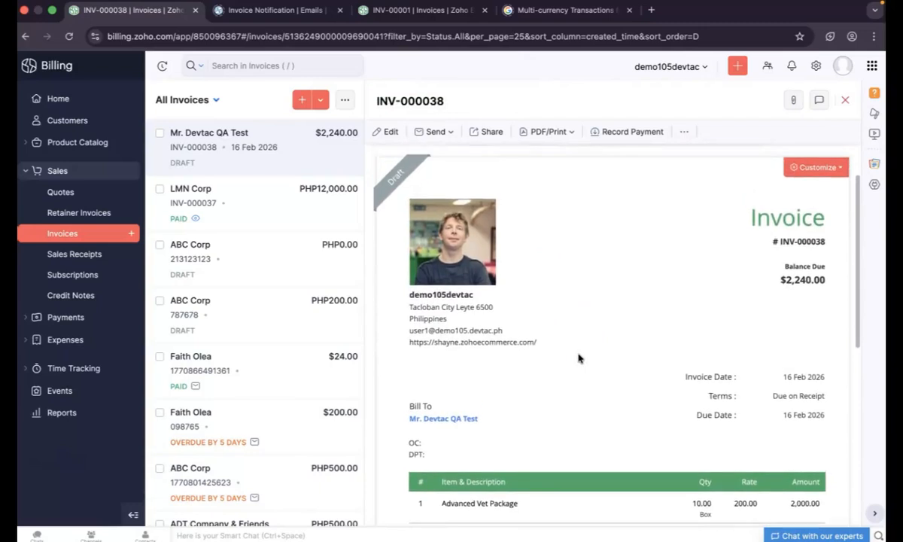
{"action": "scroll", "coordinate": [579, 359], "scroll_direction": "down", "scroll_amount": 1}
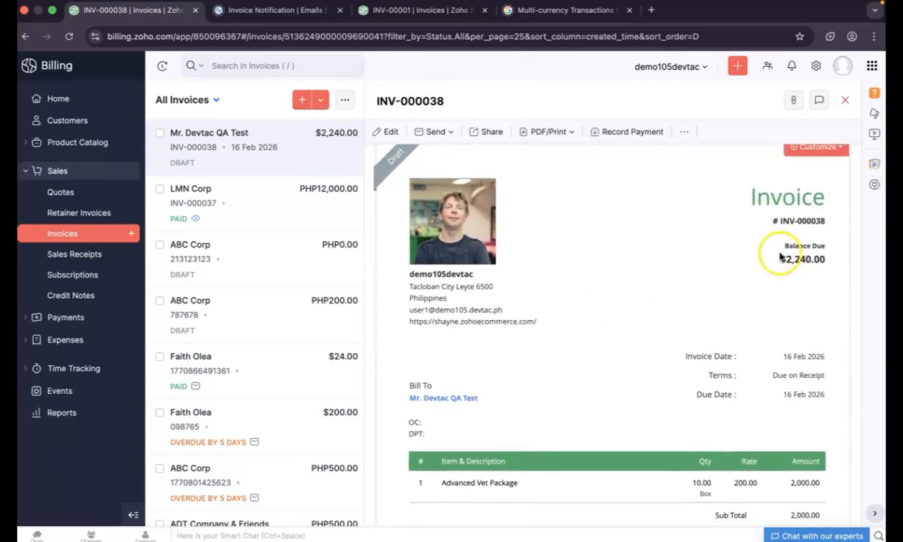
{"action": "left_click_drag", "start_coordinate": [780, 258], "coordinate": [830, 263]}
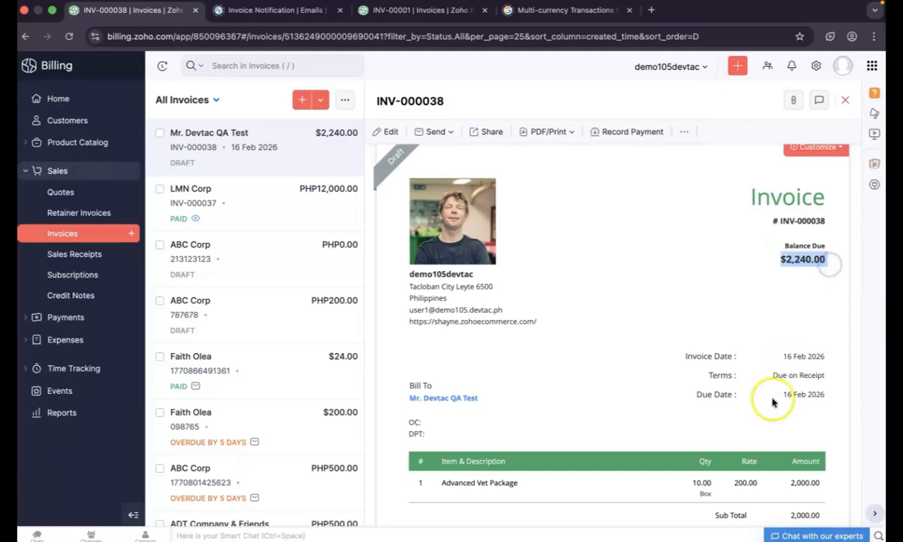
{"action": "scroll", "coordinate": [771, 403], "scroll_direction": "down", "scroll_amount": 3}
{"action": "scroll", "coordinate": [772, 404], "scroll_direction": "down", "scroll_amount": 5}
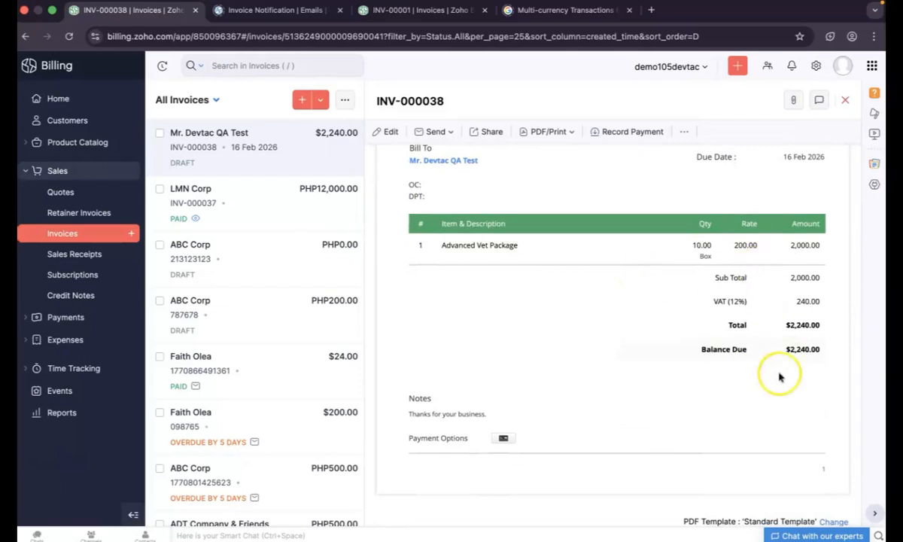
{"action": "scroll", "coordinate": [782, 381], "scroll_direction": "down", "scroll_amount": 3}
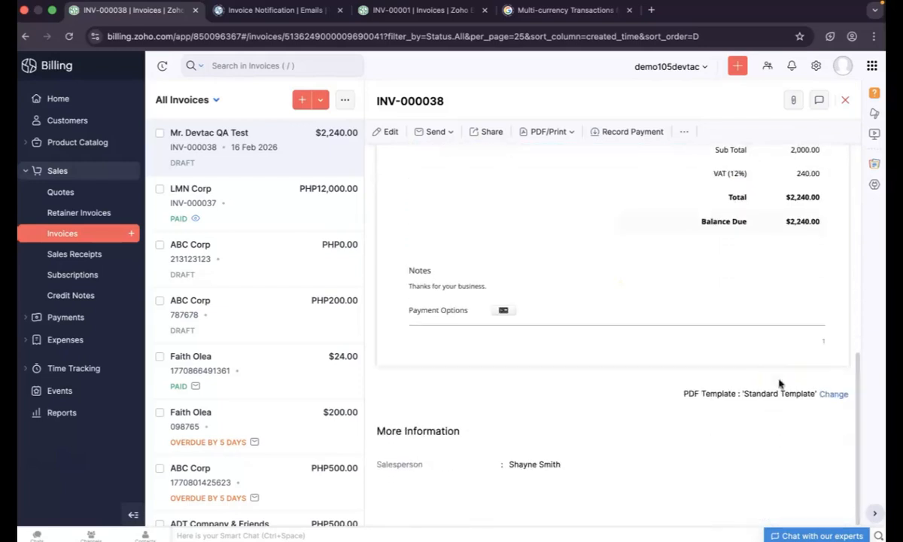
{"action": "scroll", "coordinate": [779, 384], "scroll_direction": "up", "scroll_amount": 5}
{"action": "scroll", "coordinate": [779, 384], "scroll_direction": "up", "scroll_amount": 8}
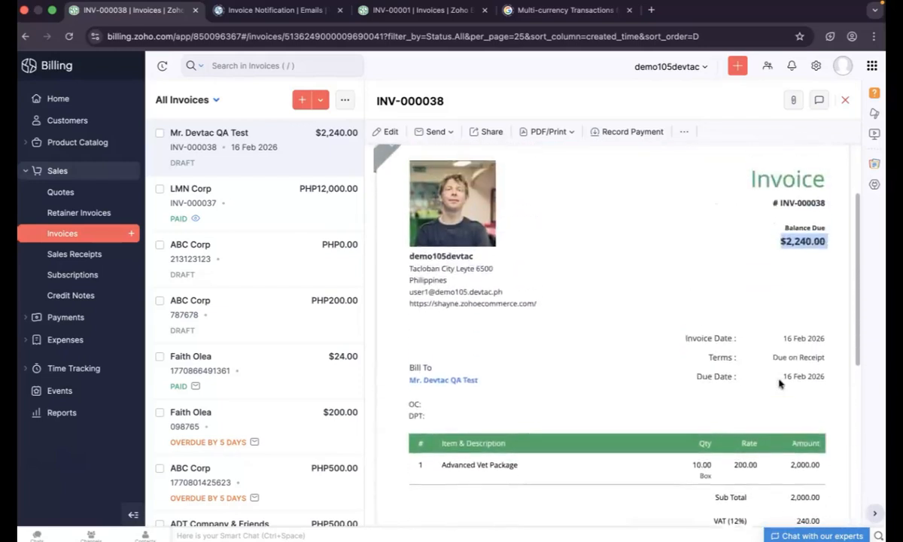
View the invoices table's Amount and Balance Due columns, then open LMN Corp's INV-000037
{"action": "left_click", "coordinate": [75, 235]}
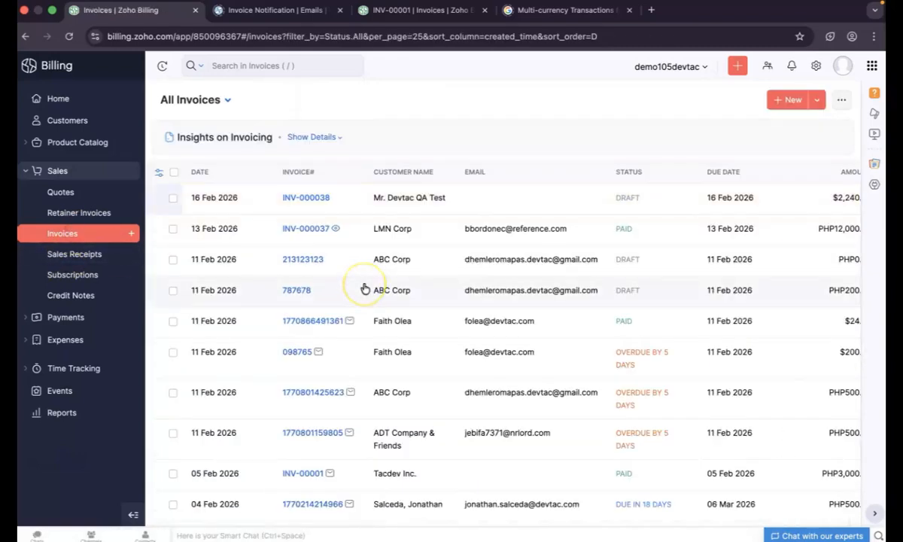
{"action": "scroll", "coordinate": [546, 261], "scroll_direction": "right", "scroll_amount": 4}
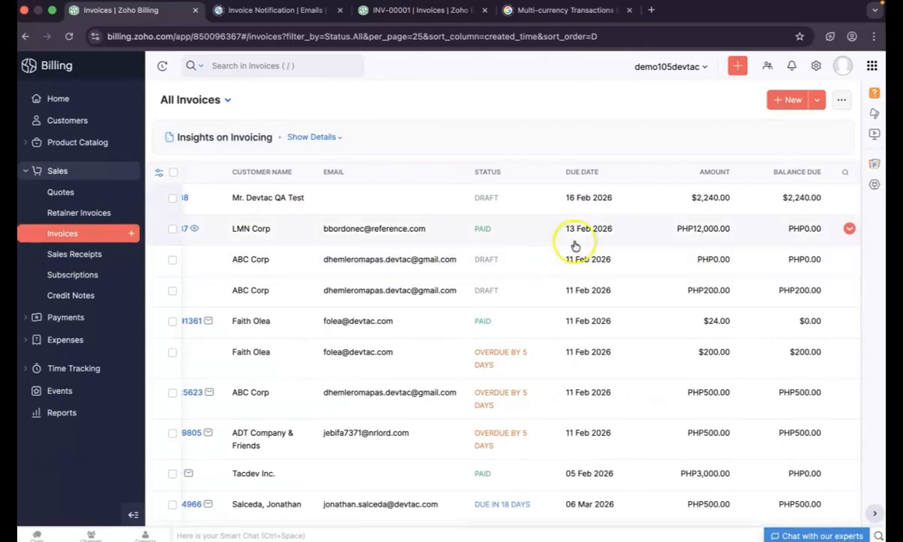
{"action": "scroll", "coordinate": [743, 374], "scroll_direction": "left", "scroll_amount": 4}
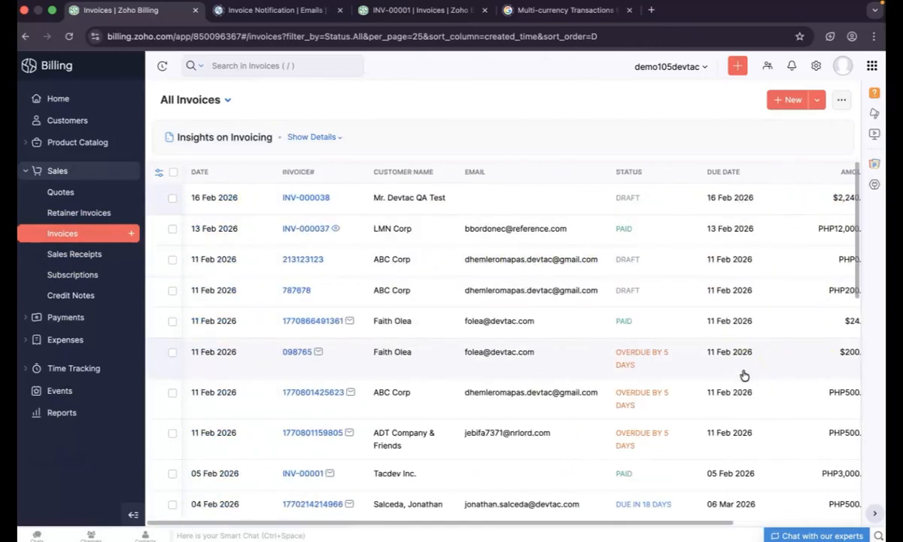
{"action": "left_click", "coordinate": [230, 234]}
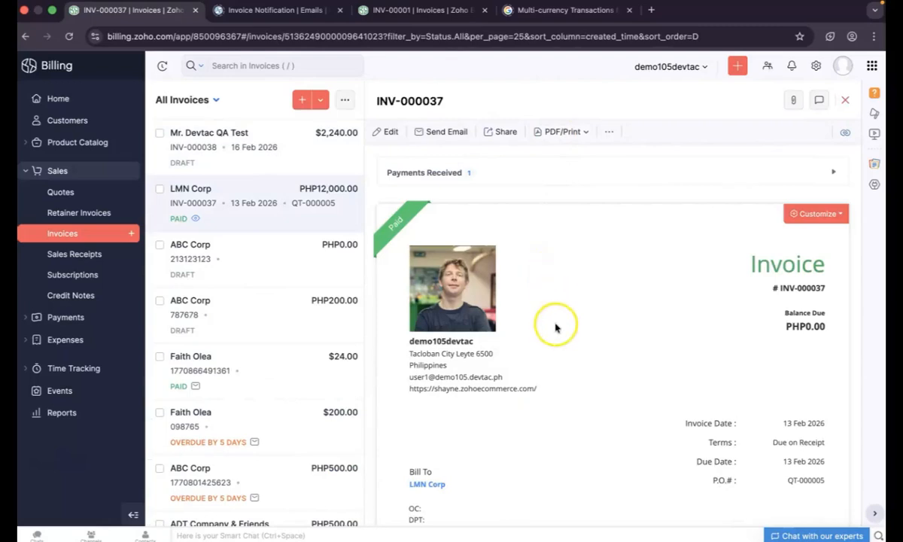
Review INV-000037's PHP12,000.00 CCTV Dome Camera line and its PHP0.00 balance due
{"action": "scroll", "coordinate": [555, 328], "scroll_direction": "down", "scroll_amount": 1}
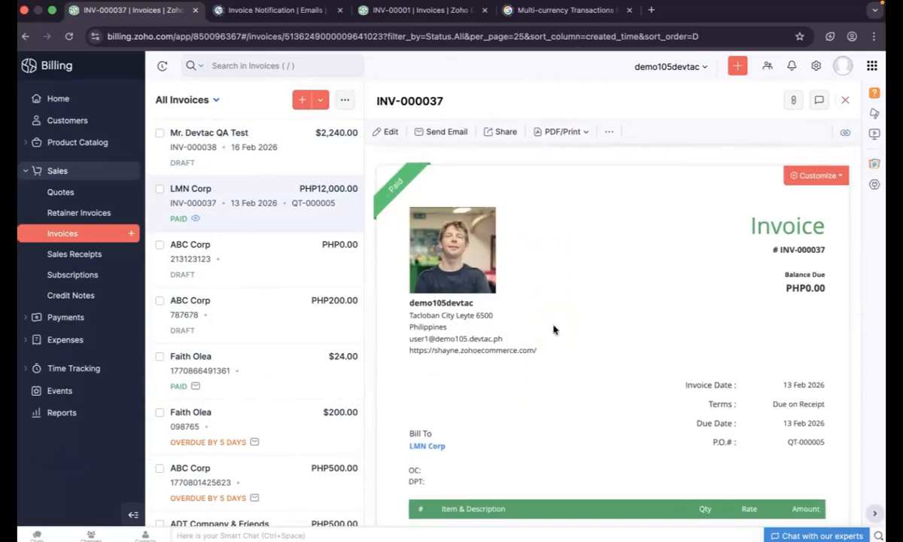
{"action": "scroll", "coordinate": [553, 329], "scroll_direction": "down", "scroll_amount": 2}
{"action": "scroll", "coordinate": [554, 329], "scroll_direction": "down", "scroll_amount": 8}
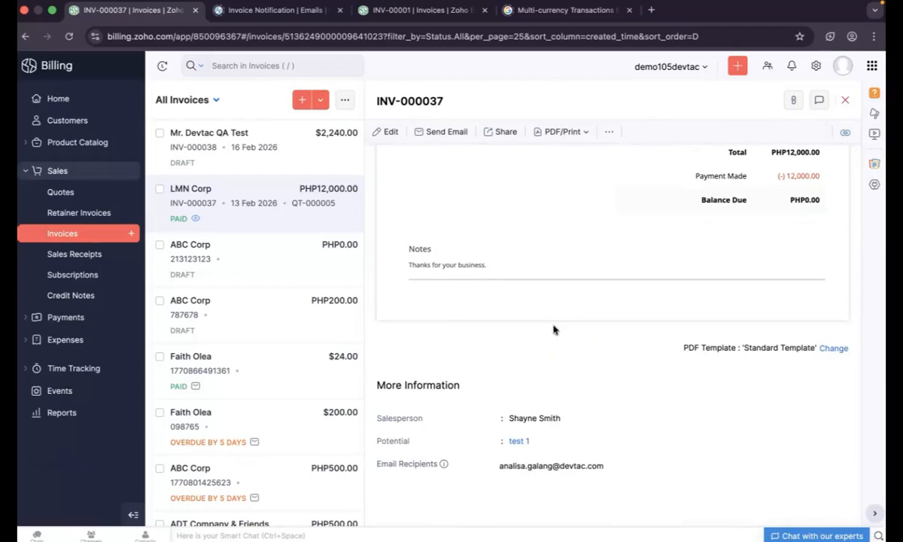
{"action": "scroll", "coordinate": [553, 329], "scroll_direction": "up", "scroll_amount": 8}
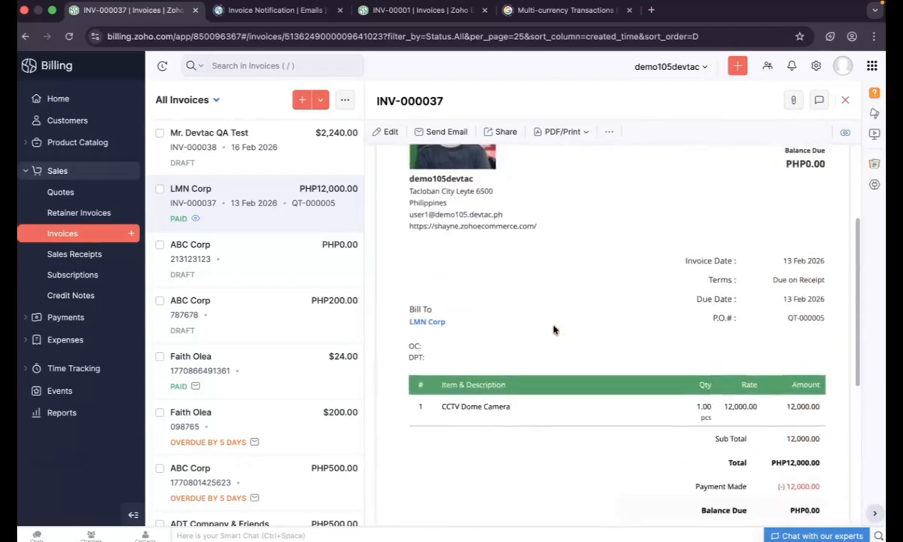
{"action": "left_click_drag", "start_coordinate": [786, 235], "coordinate": [811, 235]}
{"action": "scroll", "coordinate": [734, 420], "scroll_direction": "down", "scroll_amount": 5}
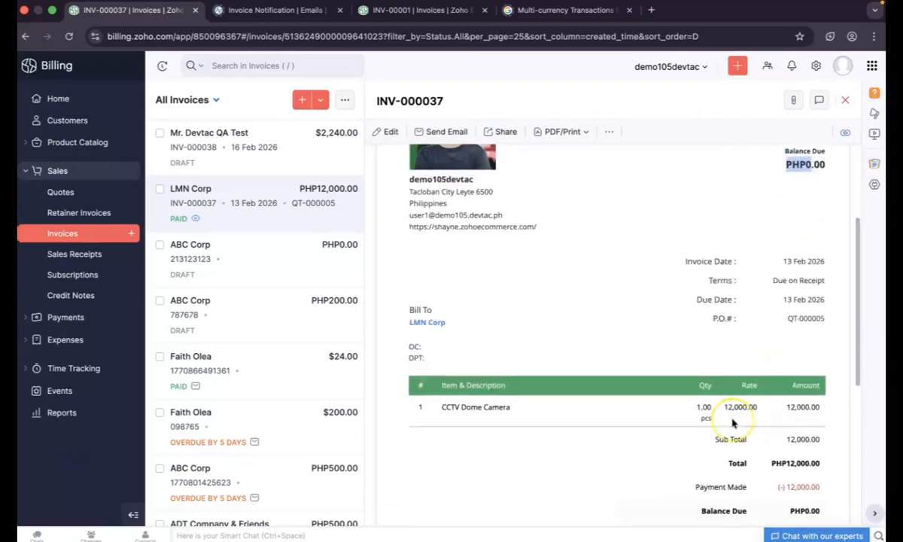
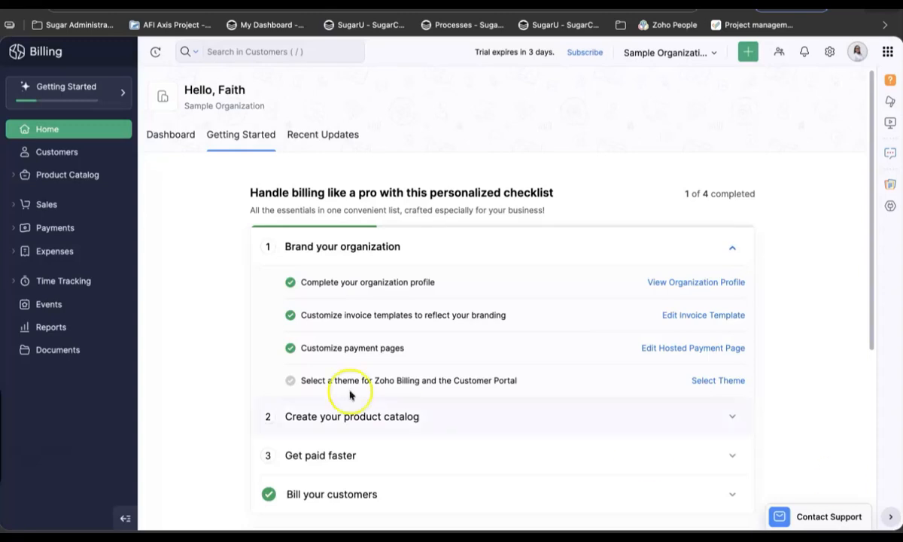
Open Settings and go to Zoho Apps under Integrations & Marketplace
{"action": "left_click", "coordinate": [829, 51]}
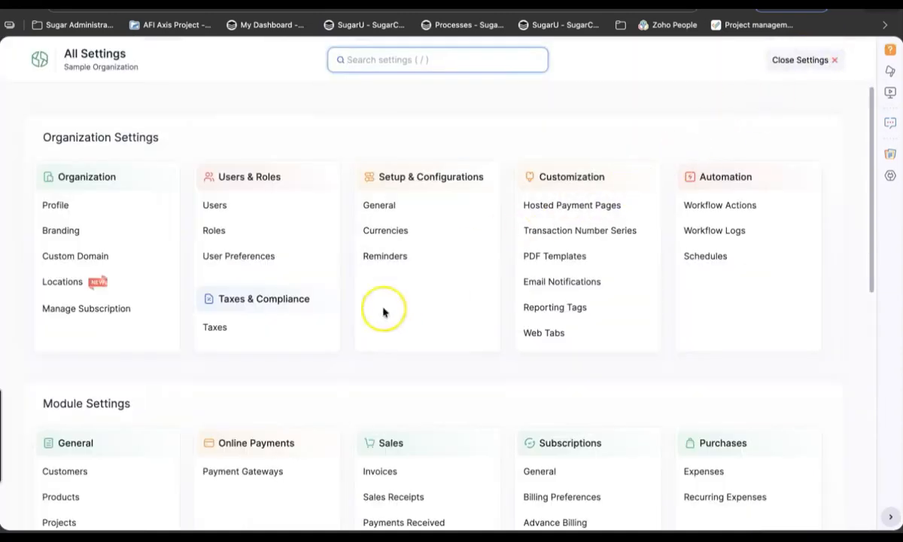
{"action": "scroll", "coordinate": [363, 324], "scroll_direction": "down", "scroll_amount": 5}
{"action": "scroll", "coordinate": [363, 324], "scroll_direction": "down", "scroll_amount": 8}
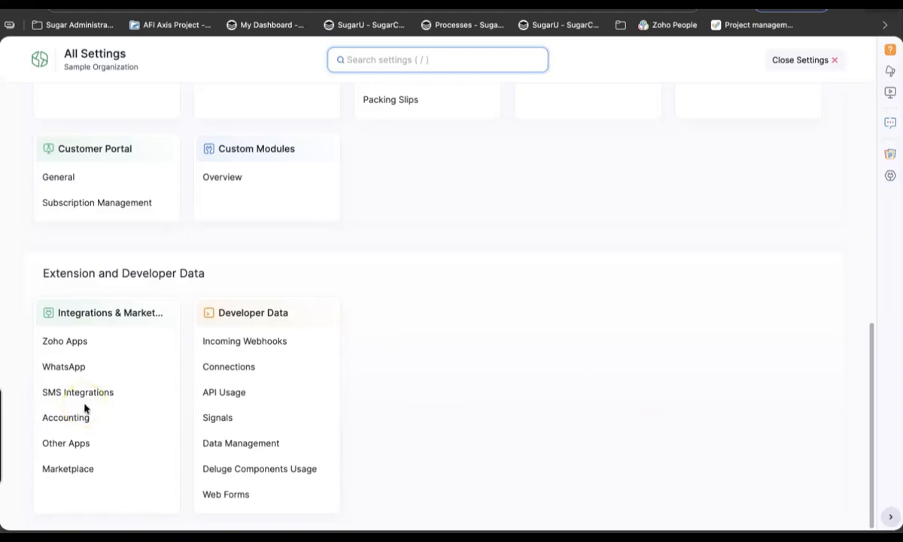
{"action": "left_click", "coordinate": [86, 347]}
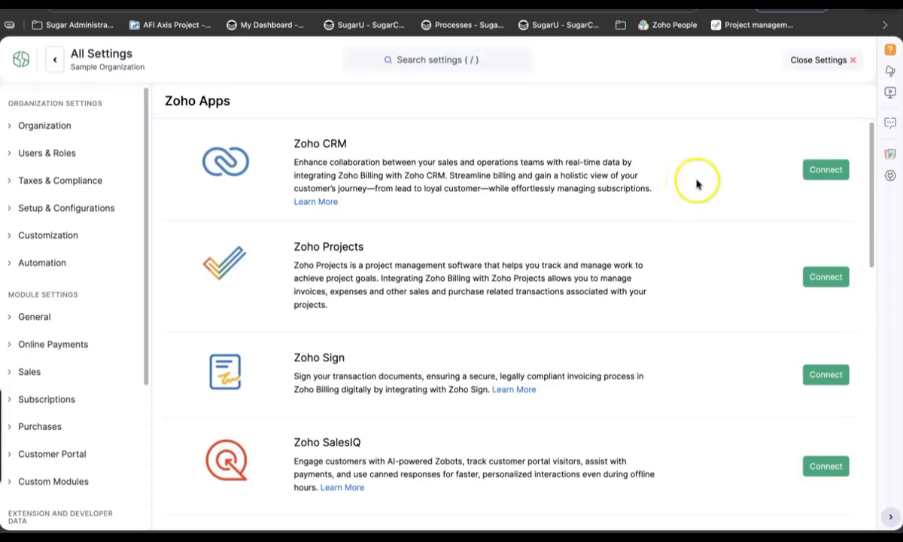
Connect Zoho CRM to Billing by selecting and confirming the CRM organization to link
{"action": "left_click", "coordinate": [818, 172]}
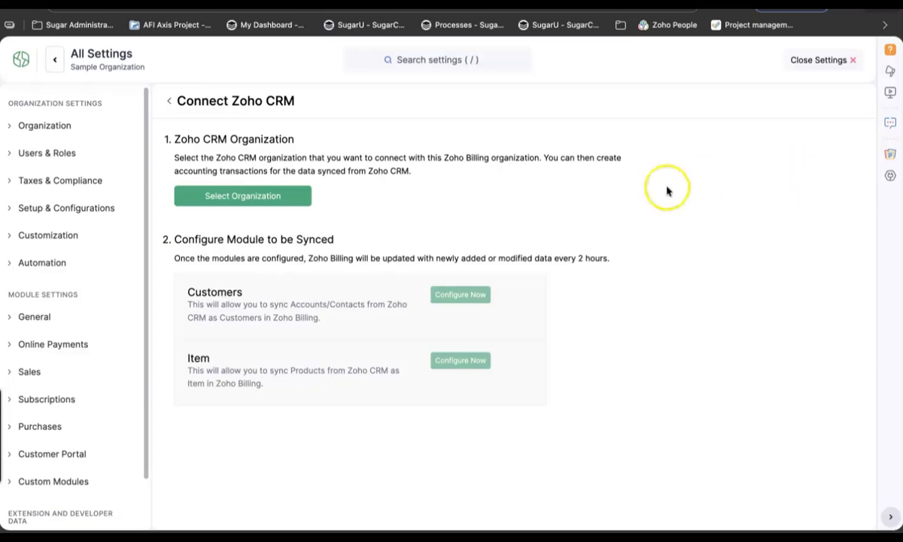
{"action": "left_click", "coordinate": [276, 197]}
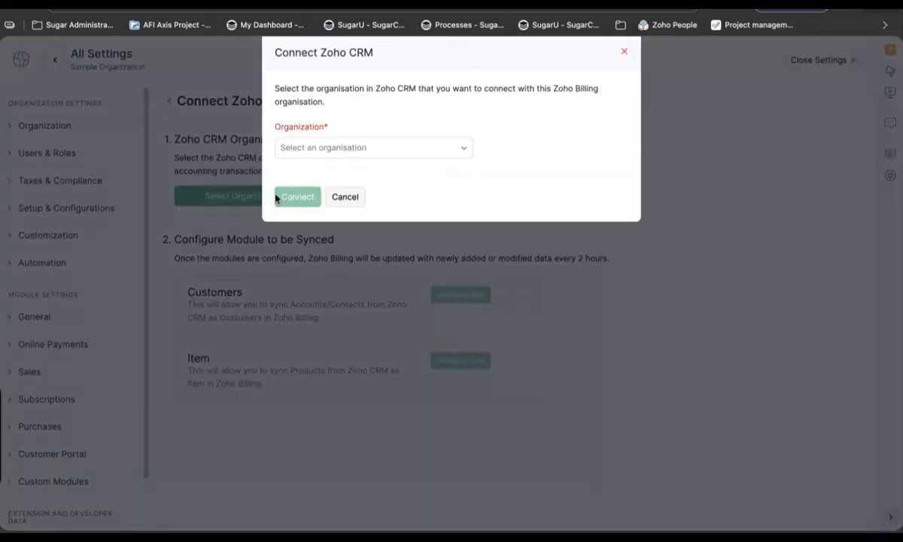
{"action": "left_click", "coordinate": [393, 146]}
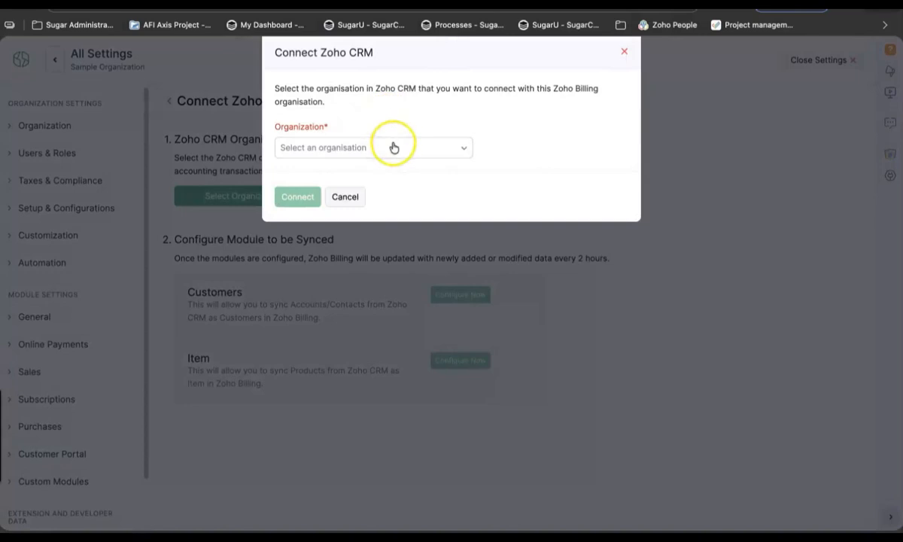
{"action": "left_click", "coordinate": [377, 226]}
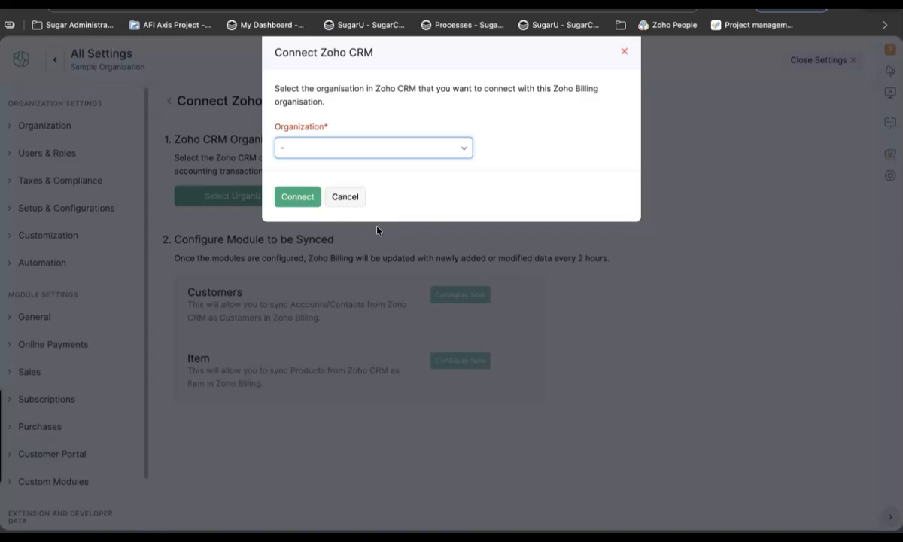
{"action": "left_click", "coordinate": [300, 197]}
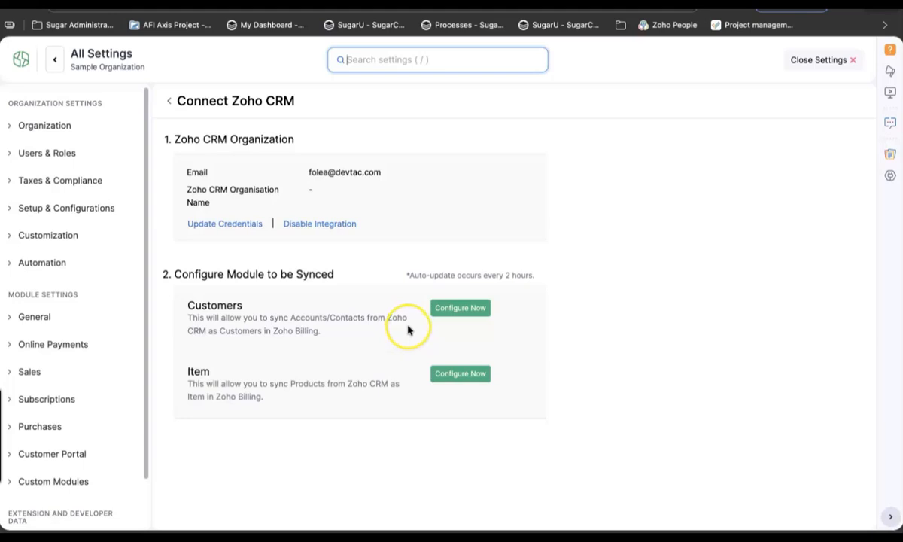
{"action": "left_click", "coordinate": [455, 310]}
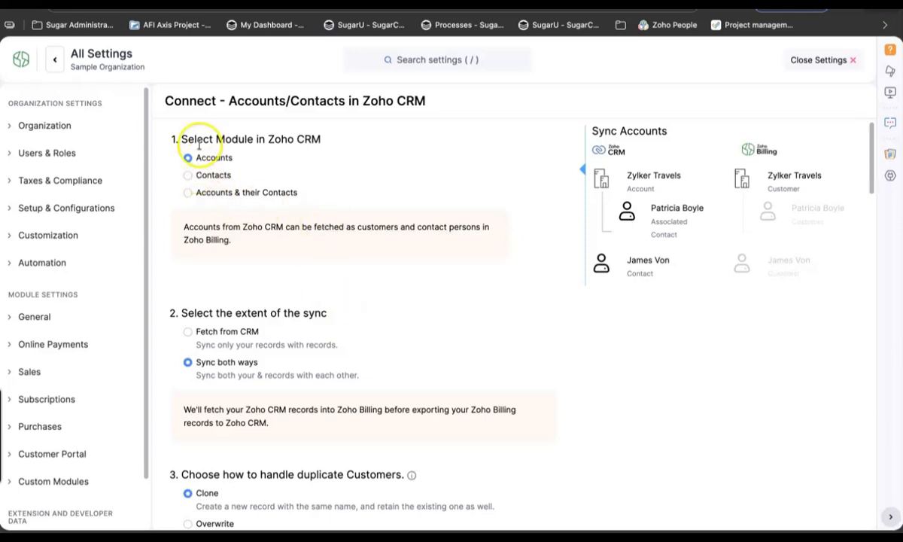
Set the customer sync to 'Accounts & their Contacts', including contacts not associated with any account
{"action": "left_click", "coordinate": [189, 194]}
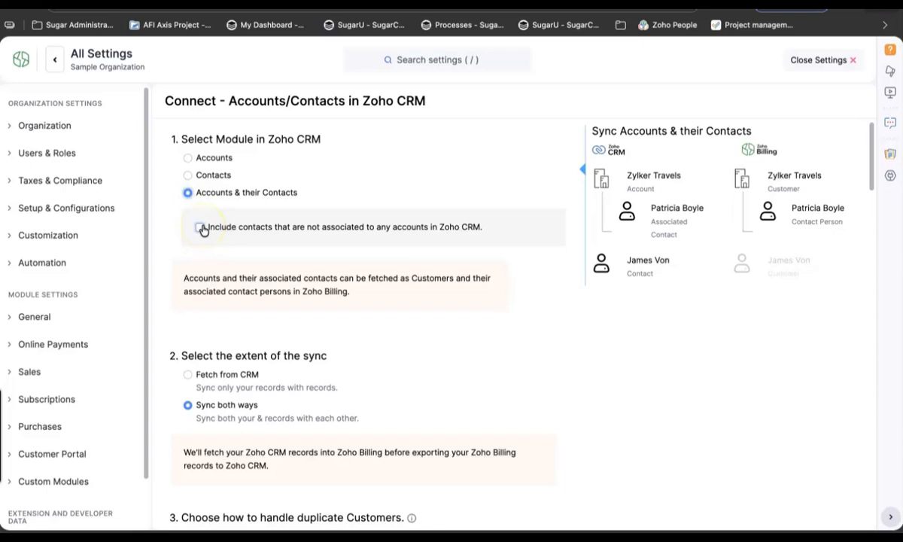
{"action": "left_click", "coordinate": [200, 228]}
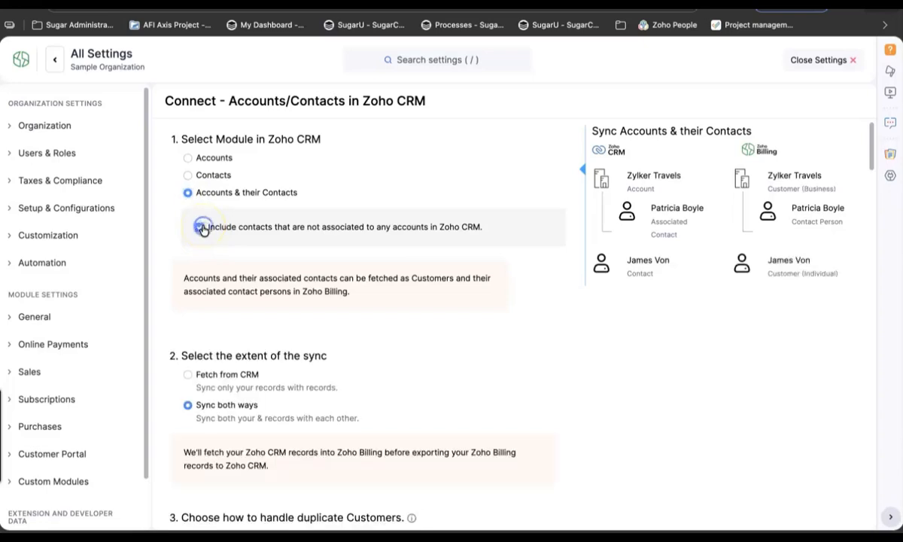
{"action": "scroll", "coordinate": [368, 390], "scroll_direction": "down", "scroll_amount": 1}
{"action": "scroll", "coordinate": [367, 390], "scroll_direction": "down", "scroll_amount": 4}
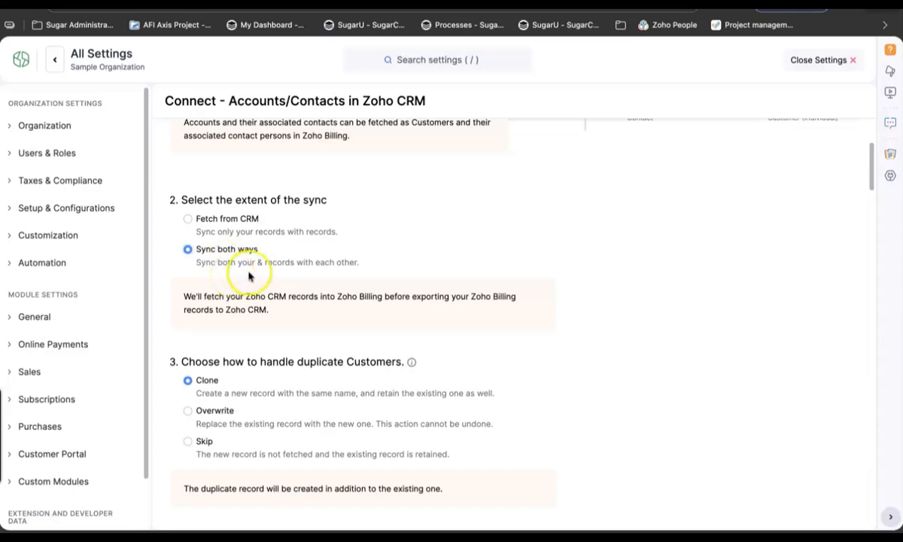
{"action": "scroll", "coordinate": [262, 323], "scroll_direction": "down", "scroll_amount": 3}
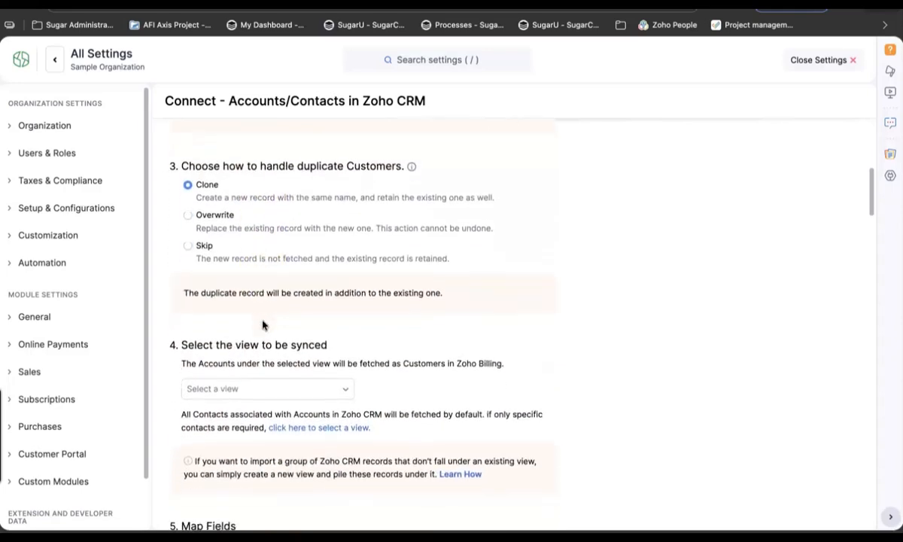
{"action": "mouse_move", "coordinate": [411, 168]}
{"action": "left_click", "coordinate": [188, 185]}
{"action": "scroll", "coordinate": [290, 280], "scroll_direction": "down", "scroll_amount": 3}
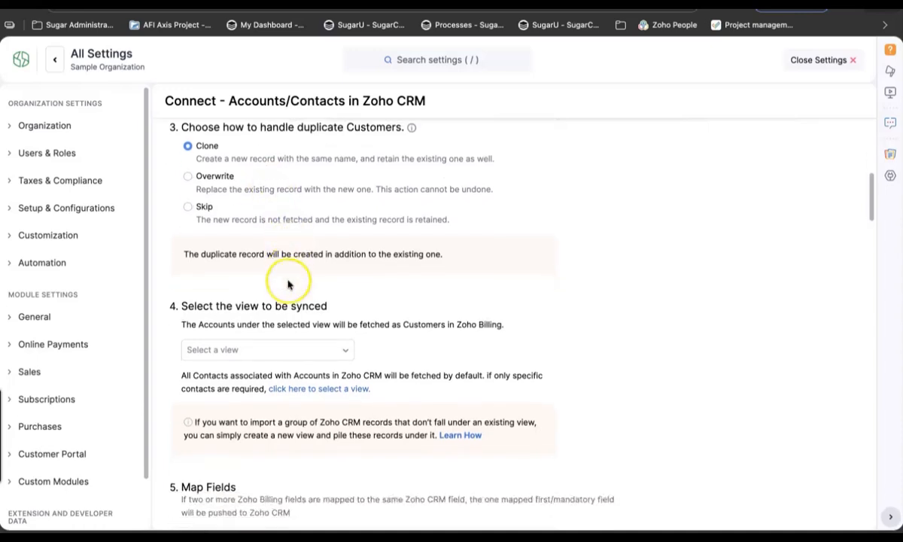
{"action": "scroll", "coordinate": [288, 282], "scroll_direction": "down", "scroll_amount": 1}
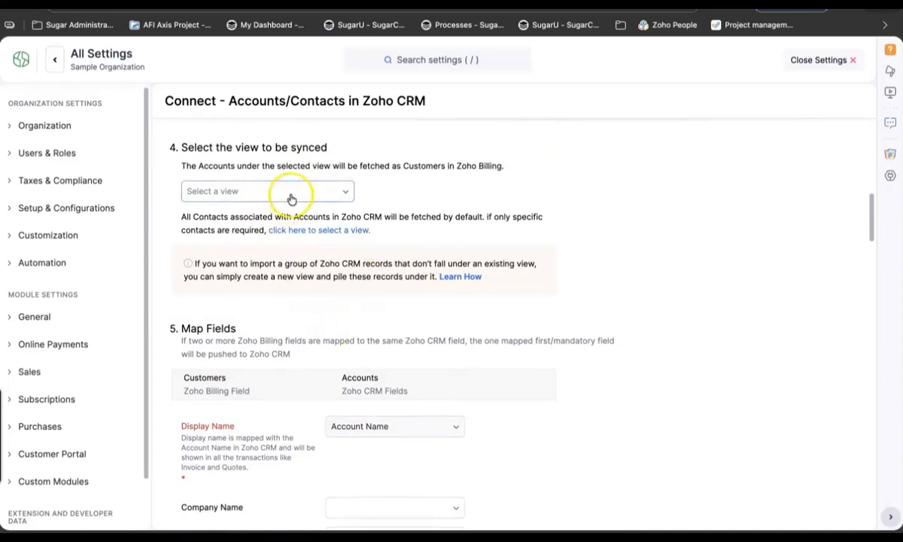
{"action": "left_click", "coordinate": [333, 193]}
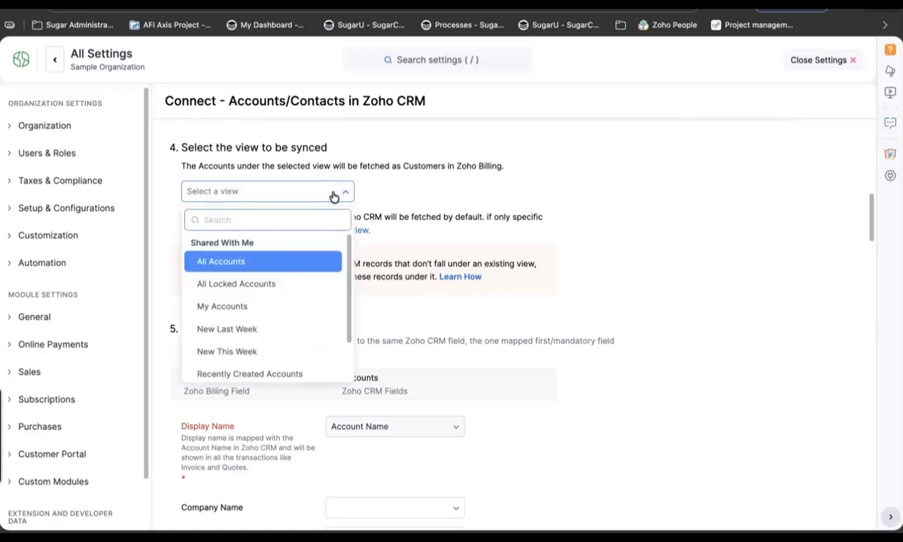
Sync the All Accounts view and review the Website and Billing address field mappings
{"action": "left_click", "coordinate": [232, 264]}
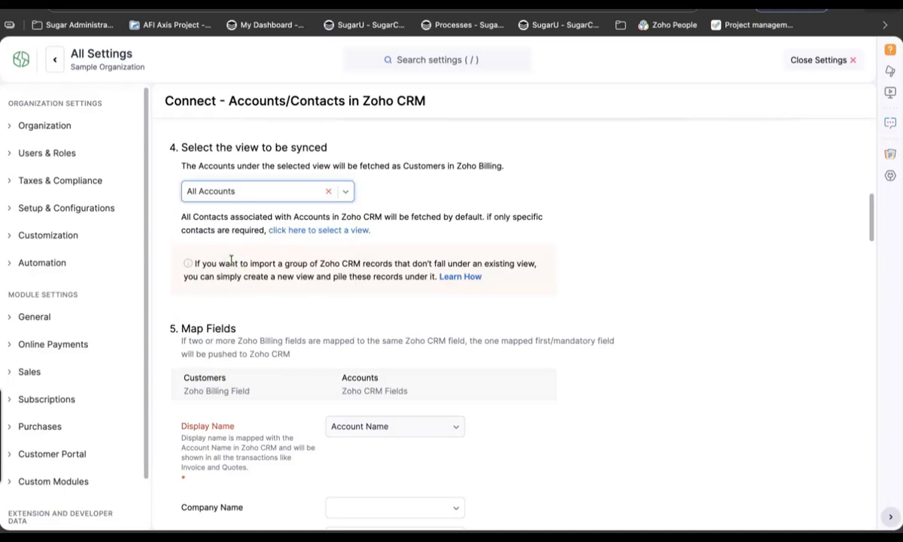
{"action": "scroll", "coordinate": [232, 299], "scroll_direction": "down", "scroll_amount": 1}
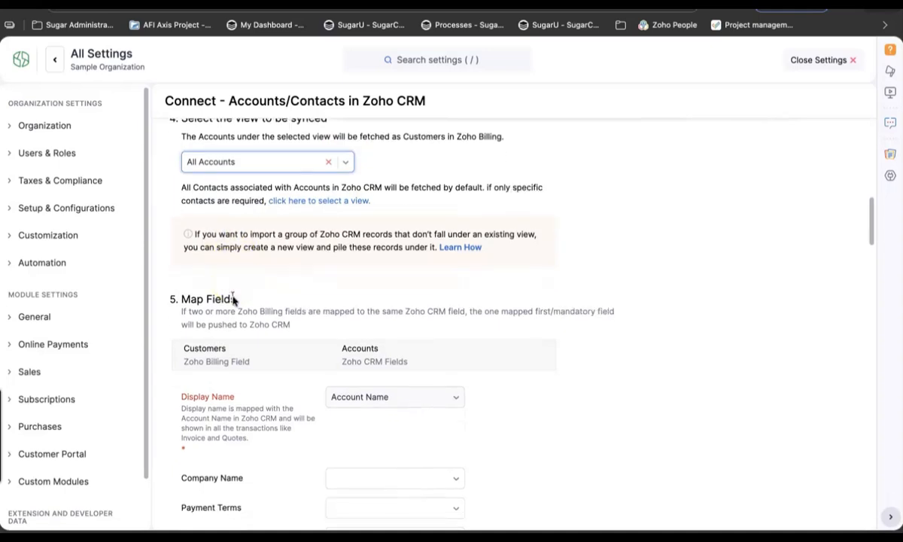
{"action": "scroll", "coordinate": [295, 322], "scroll_direction": "down", "scroll_amount": 4}
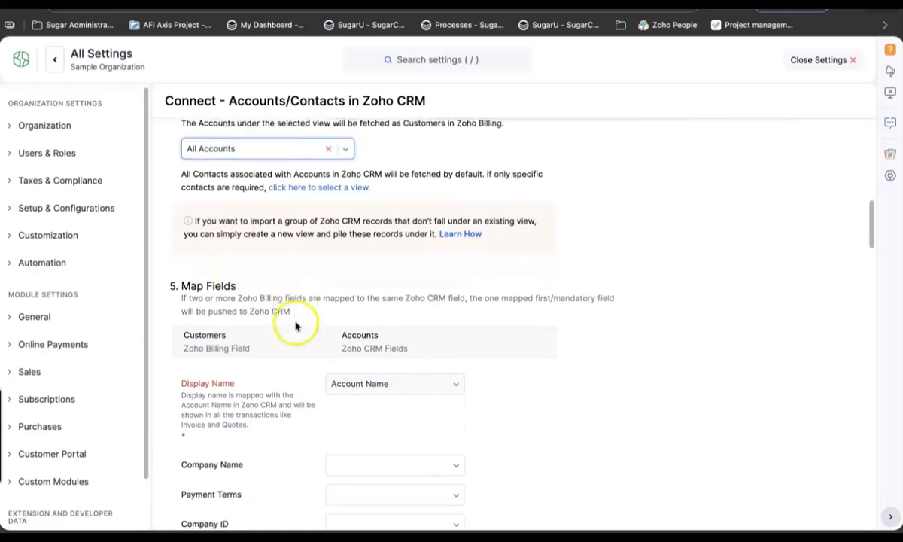
{"action": "scroll", "coordinate": [295, 324], "scroll_direction": "down", "scroll_amount": 2}
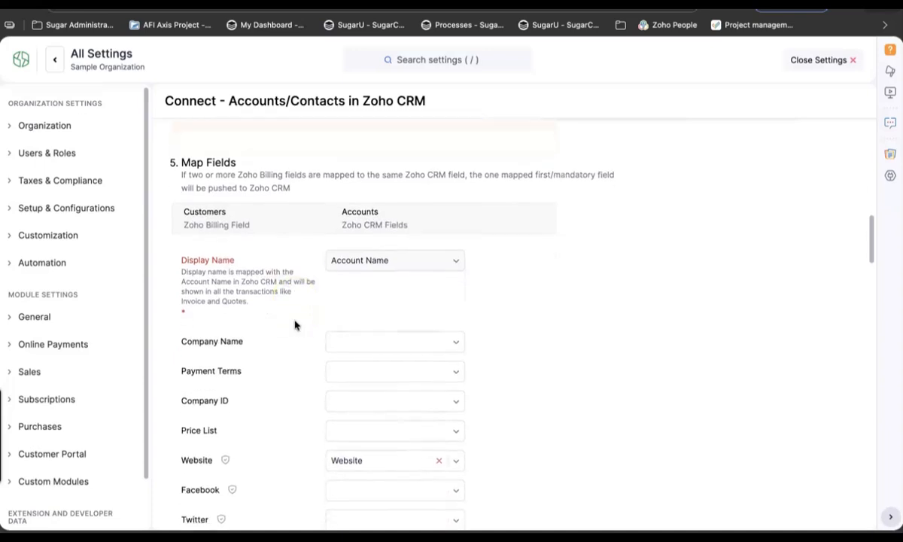
{"action": "scroll", "coordinate": [294, 325], "scroll_direction": "down", "scroll_amount": 3}
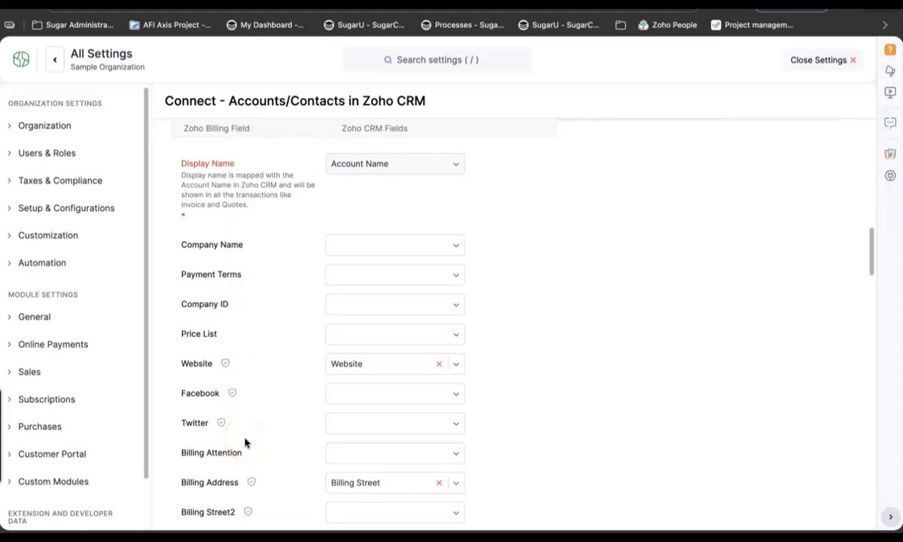
{"action": "scroll", "coordinate": [244, 443], "scroll_direction": "down", "scroll_amount": 1}
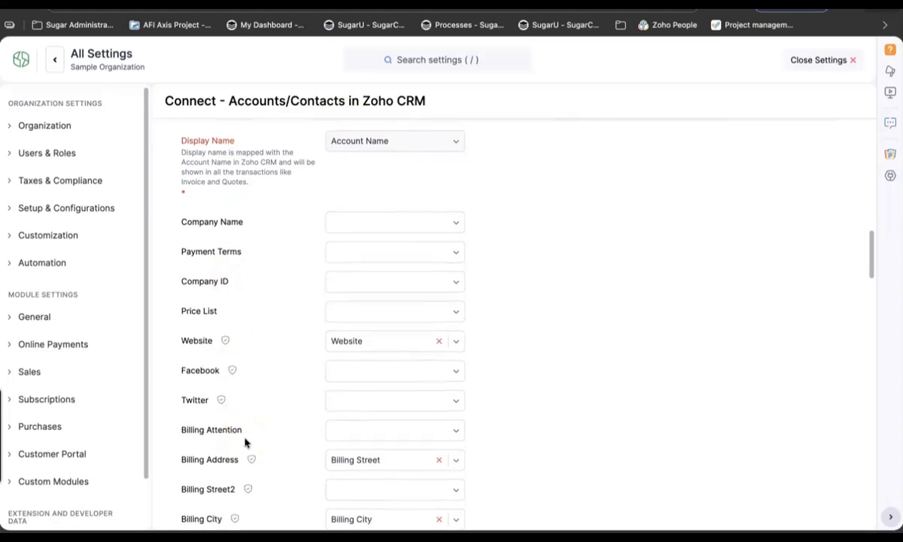
{"action": "scroll", "coordinate": [245, 442], "scroll_direction": "up", "scroll_amount": 1}
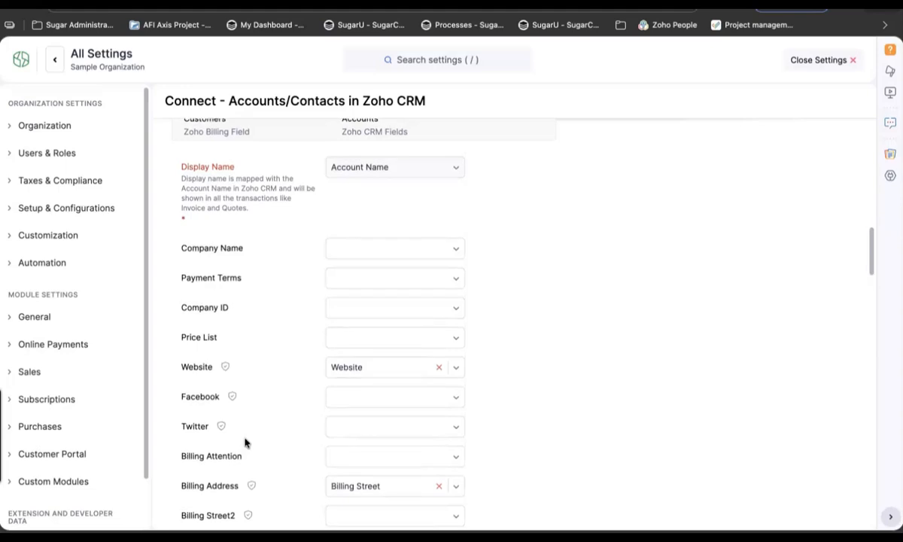
{"action": "left_click", "coordinate": [360, 252]}
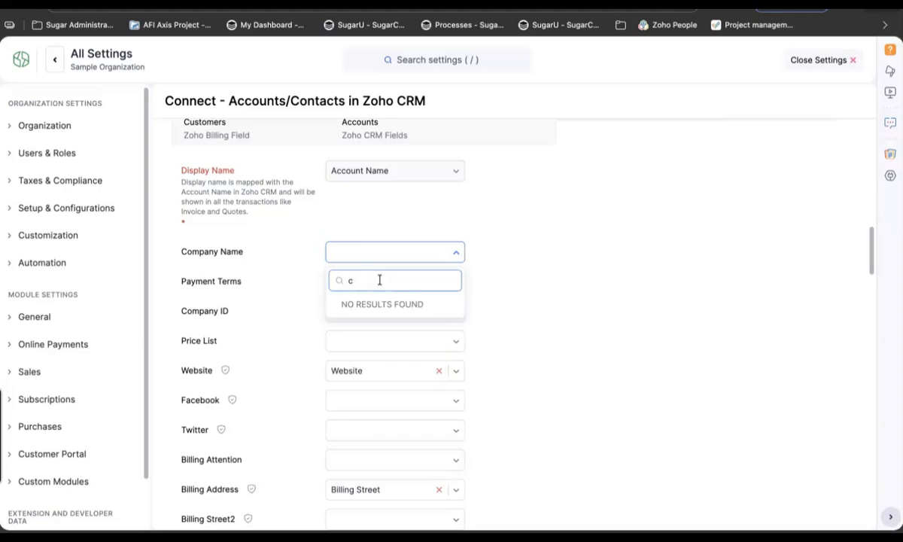
Map Company Name to Account Name, then clear it after the duplicate-mapping warning
{"action": "key", "text": "BackSpace"}
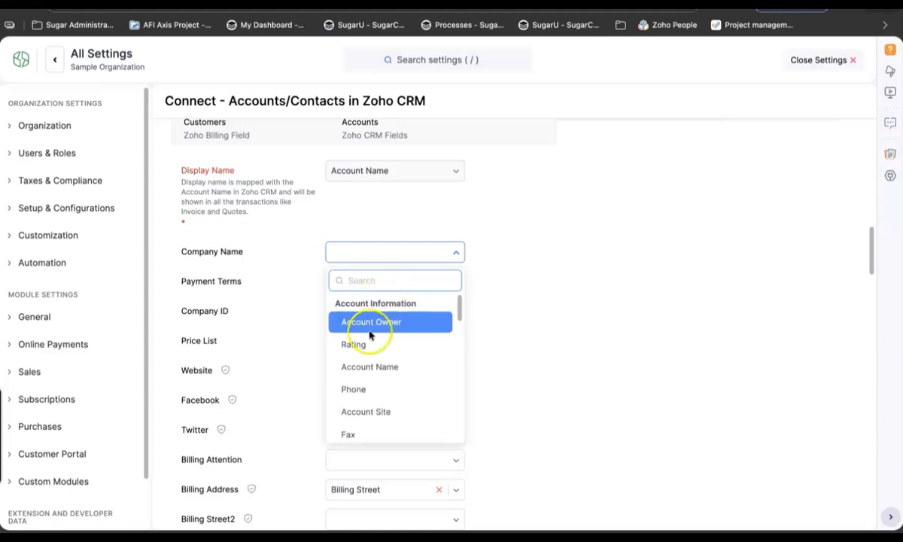
{"action": "left_click", "coordinate": [436, 411]}
{"action": "scroll", "coordinate": [437, 411], "scroll_direction": "down", "scroll_amount": 5}
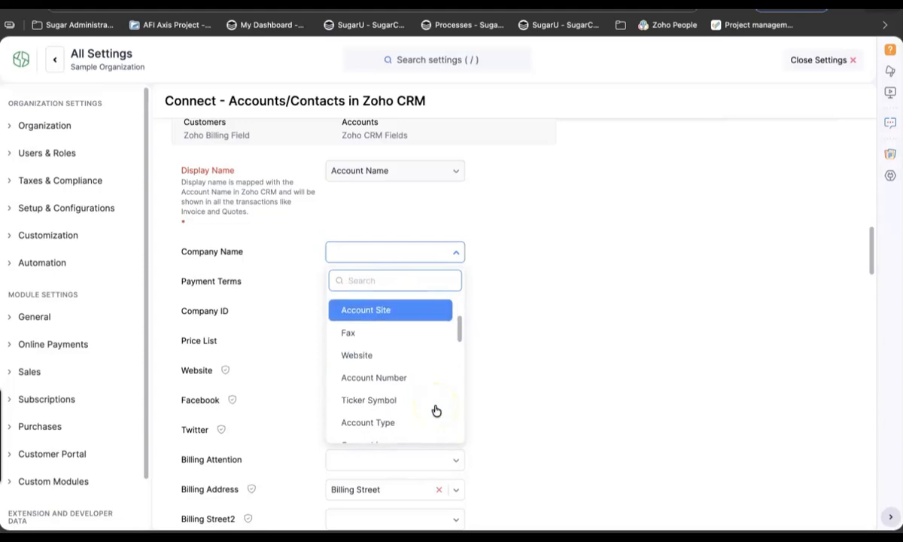
{"action": "scroll", "coordinate": [435, 410], "scroll_direction": "up", "scroll_amount": 5}
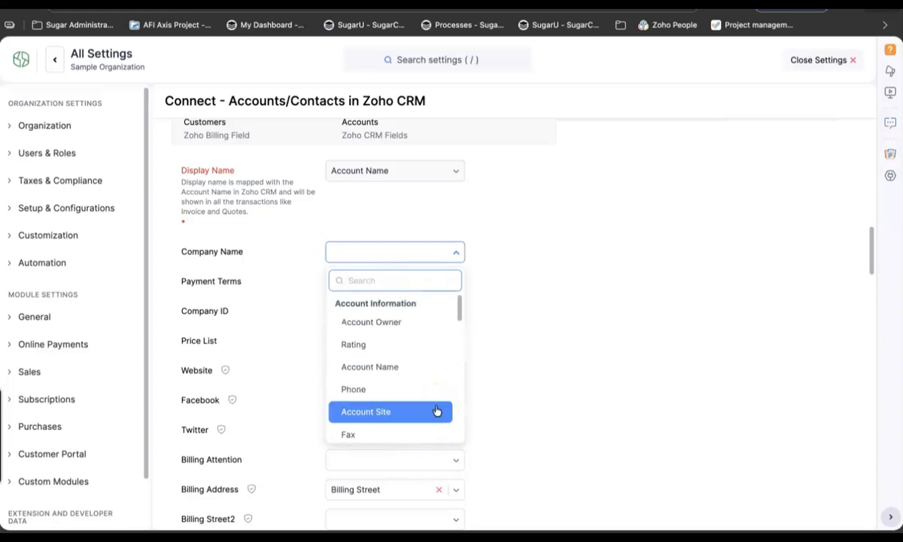
{"action": "left_click", "coordinate": [376, 368]}
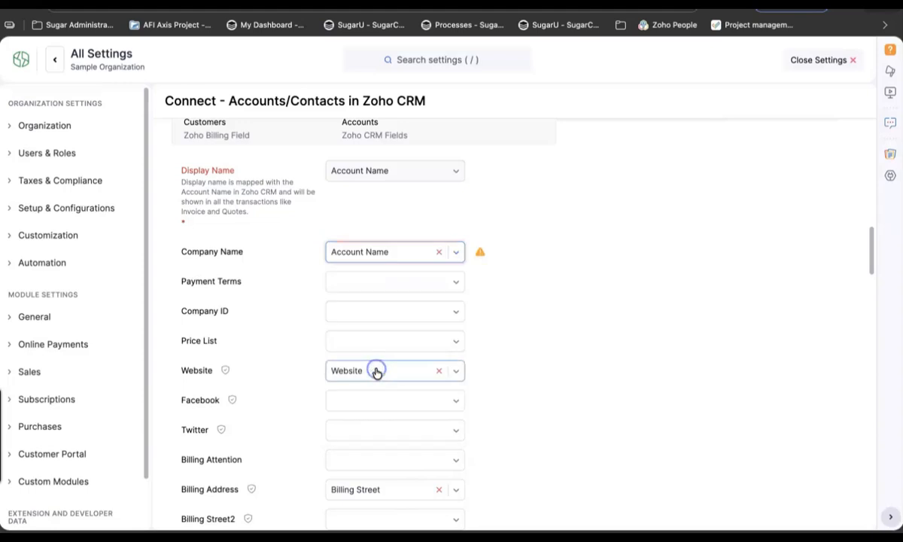
{"action": "mouse_move", "coordinate": [481, 252]}
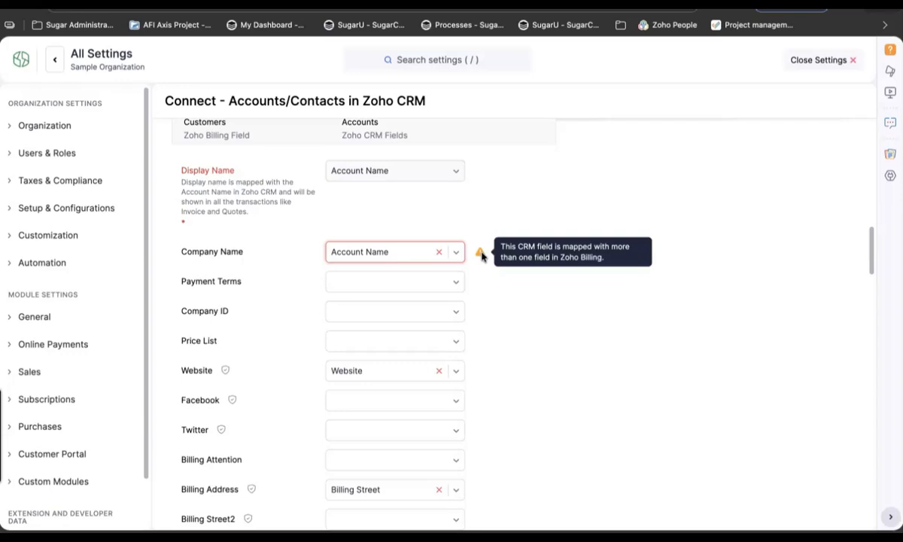
{"action": "left_click", "coordinate": [438, 251]}
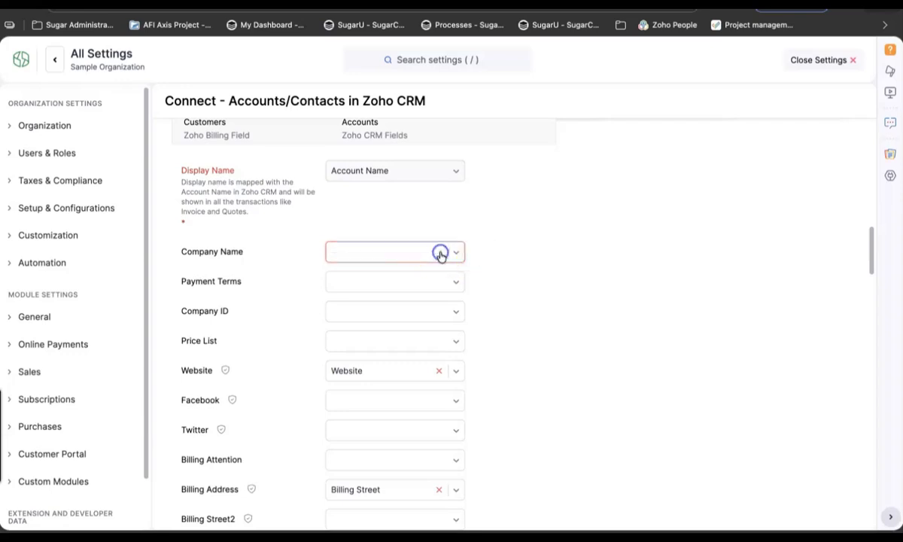
Save the field mapping and start syncing CRM Accounts as Billing customers
{"action": "scroll", "coordinate": [422, 398], "scroll_direction": "down", "scroll_amount": 7}
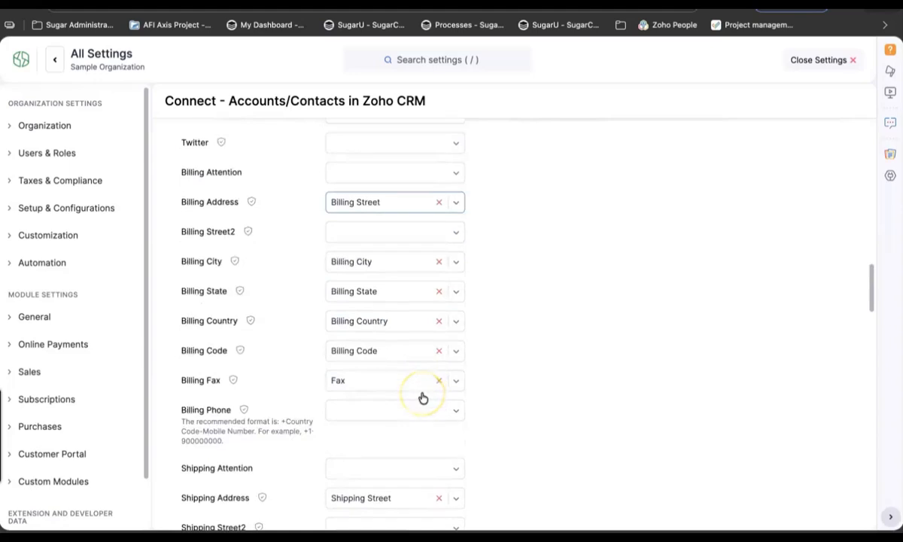
{"action": "scroll", "coordinate": [423, 398], "scroll_direction": "down", "scroll_amount": 4}
{"action": "scroll", "coordinate": [422, 398], "scroll_direction": "down", "scroll_amount": 5}
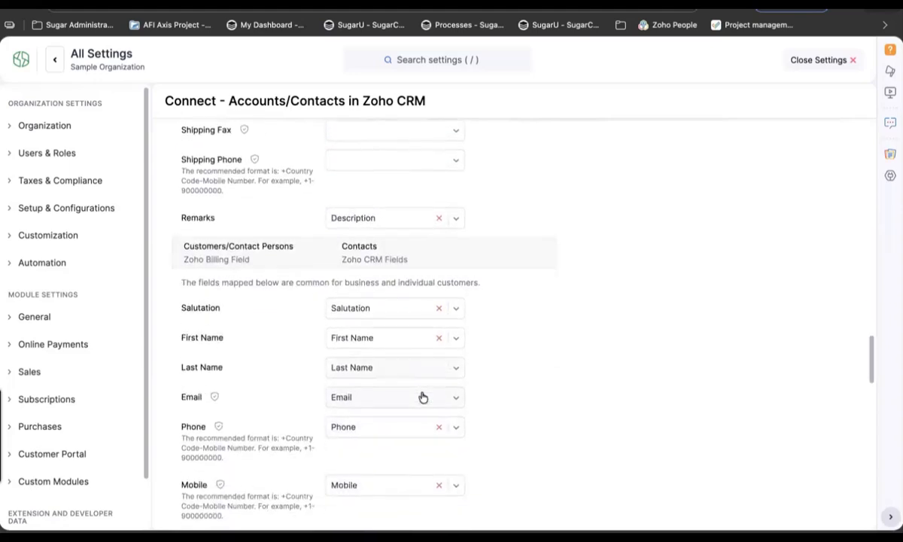
{"action": "scroll", "coordinate": [422, 397], "scroll_direction": "down", "scroll_amount": 5}
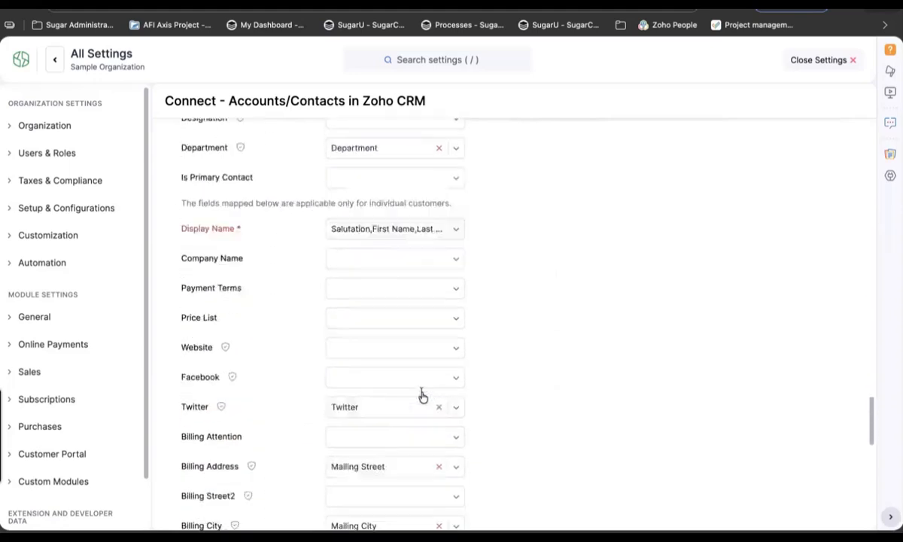
{"action": "scroll", "coordinate": [423, 397], "scroll_direction": "down", "scroll_amount": 8}
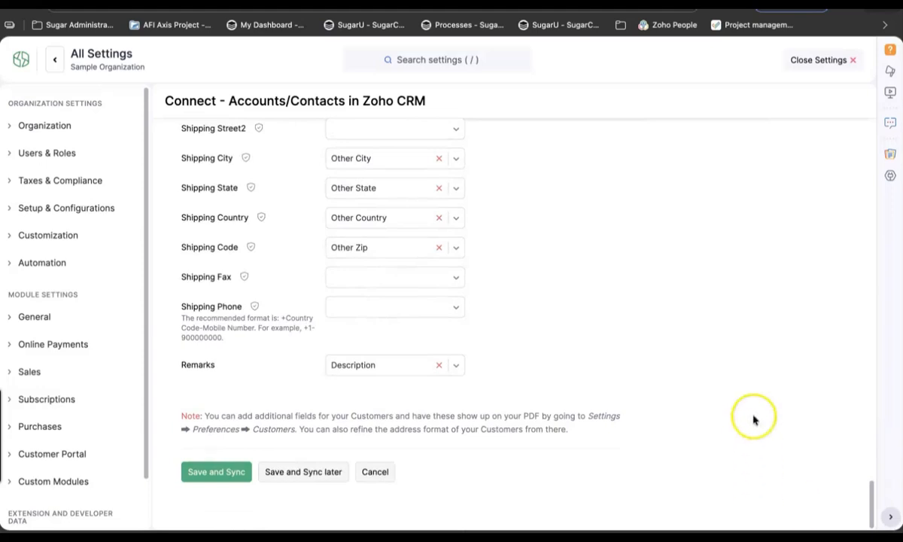
{"action": "left_click", "coordinate": [211, 479]}
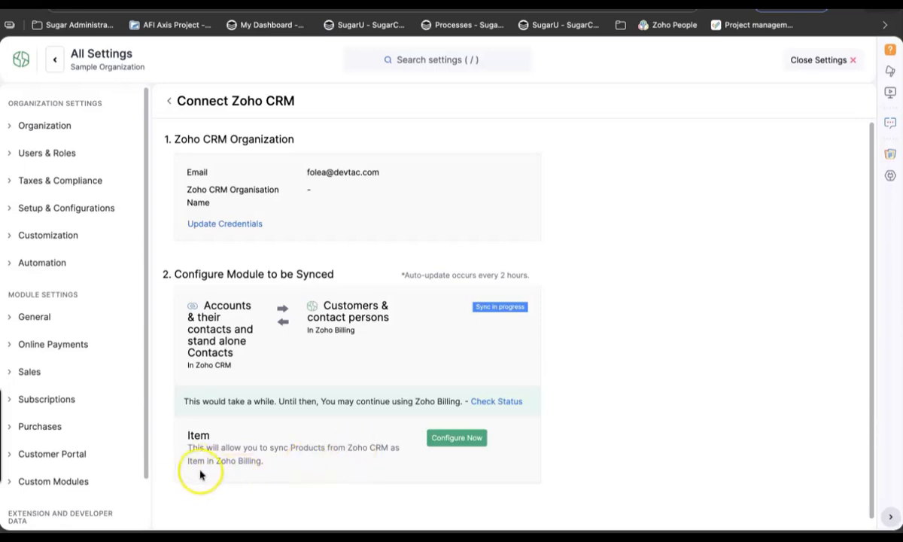
Try configuring Item sync from CRM products and dismiss the module-disabled warning
{"action": "left_click", "coordinate": [468, 444]}
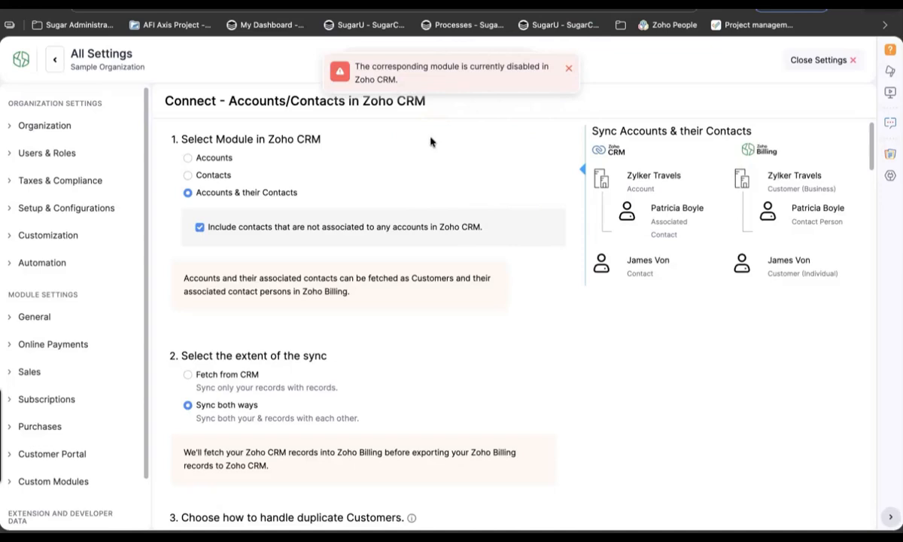
{"action": "left_click", "coordinate": [570, 70]}
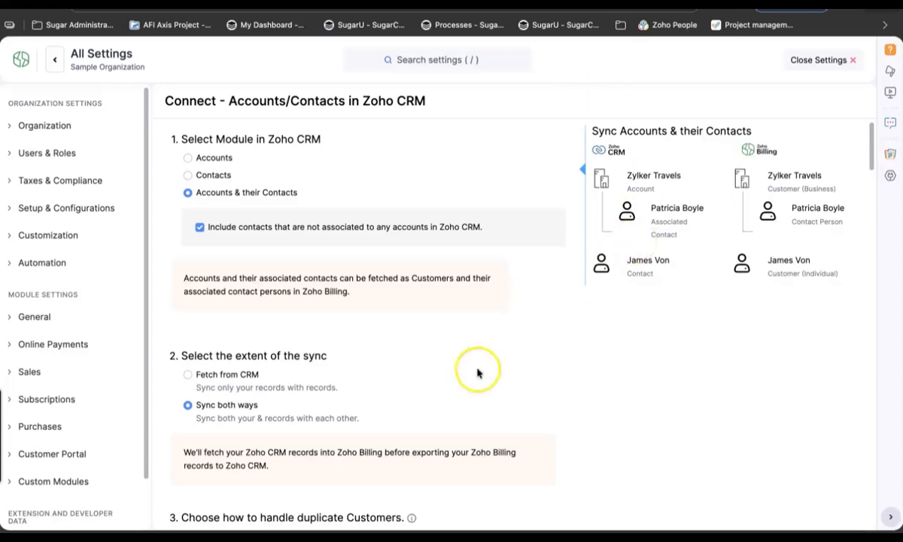
{"action": "scroll", "coordinate": [474, 406], "scroll_direction": "down", "scroll_amount": 3}
{"action": "scroll", "coordinate": [472, 426], "scroll_direction": "up", "scroll_amount": 2}
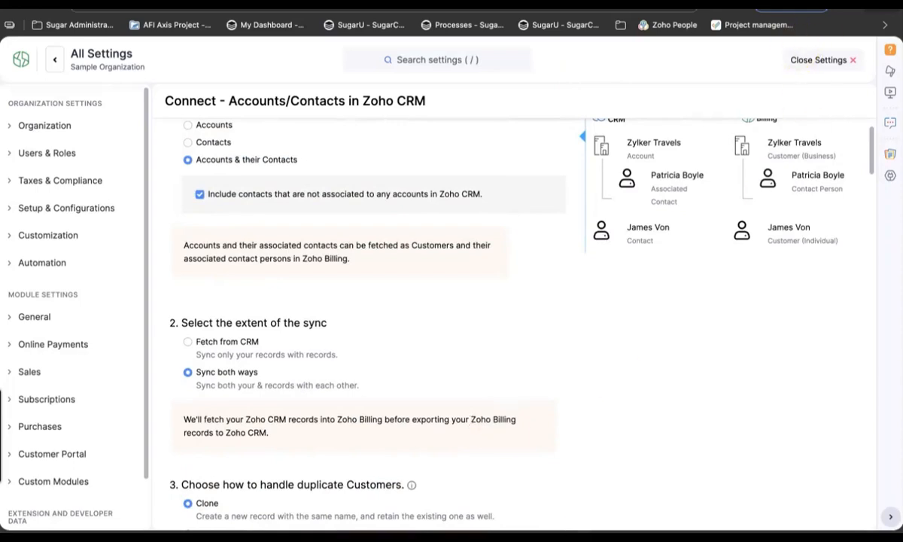
{"action": "key", "text": "super+t"}
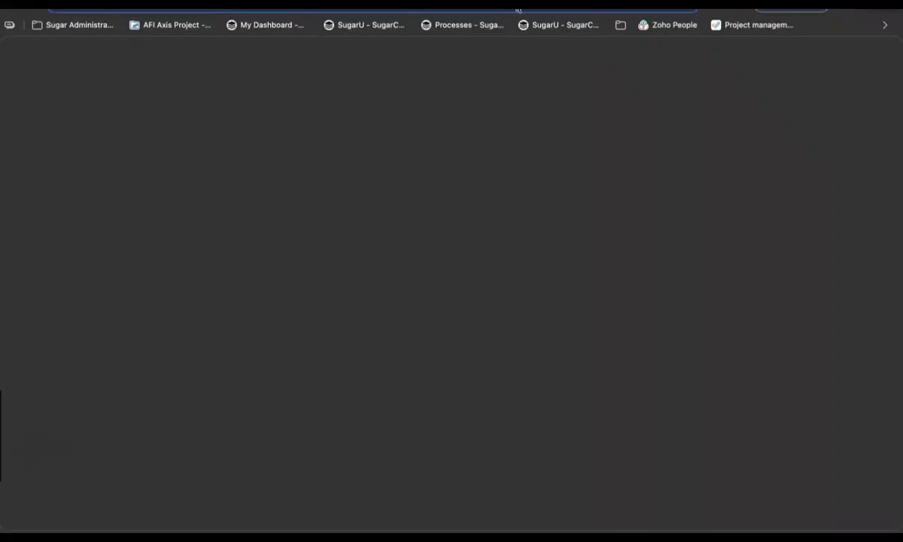
Open Zoho CRM at crm.zoho.com in the new tab
{"action": "type", "text": "crm"}
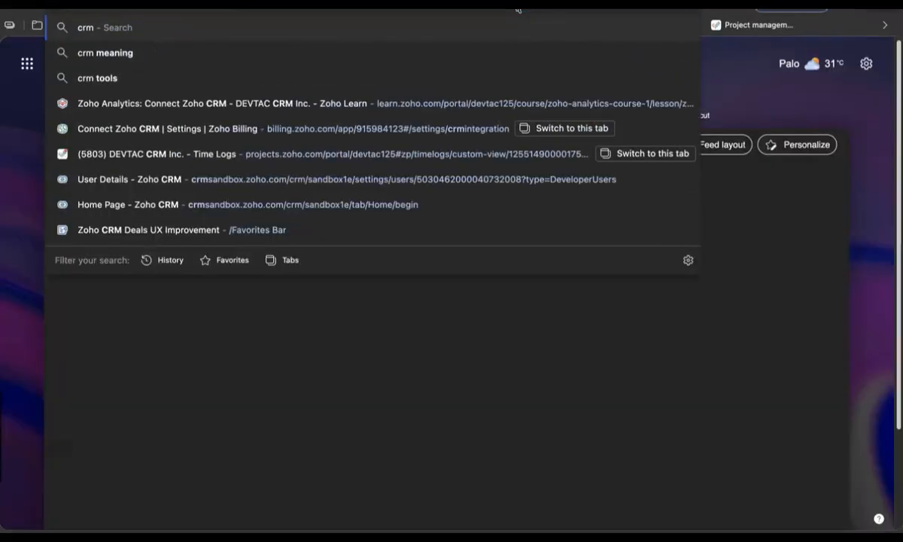
{"action": "type", "text": ".zoho."}
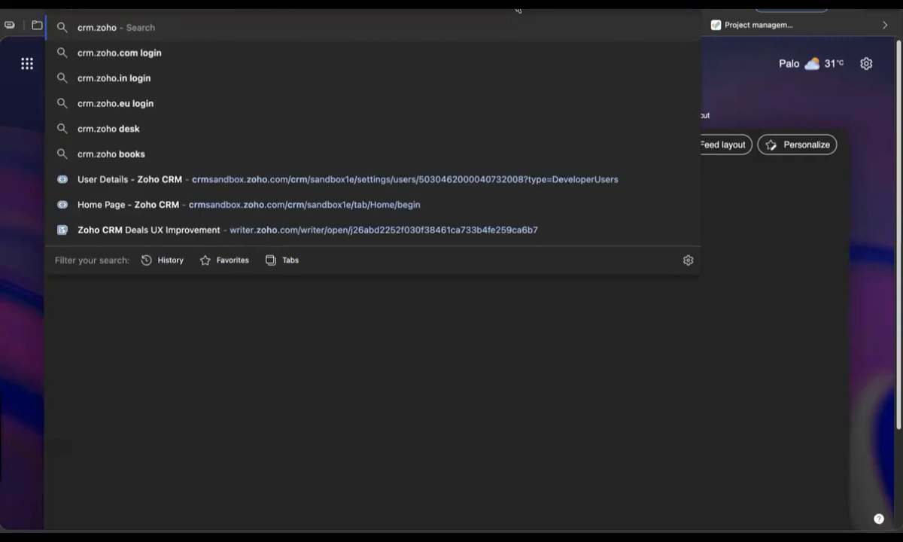
{"action": "type", "text": "com"}
{"action": "key", "text": "Return"}
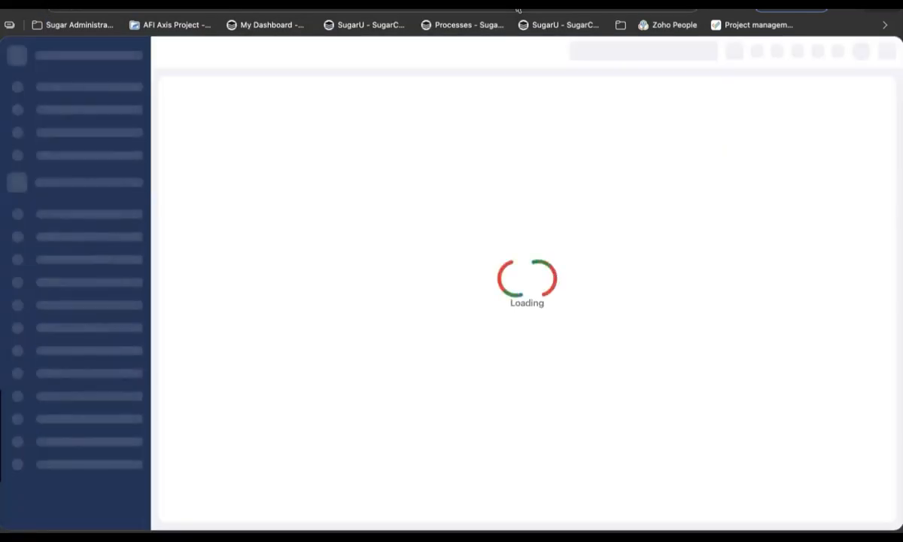
{"action": "left_click", "coordinate": [551, 126]}
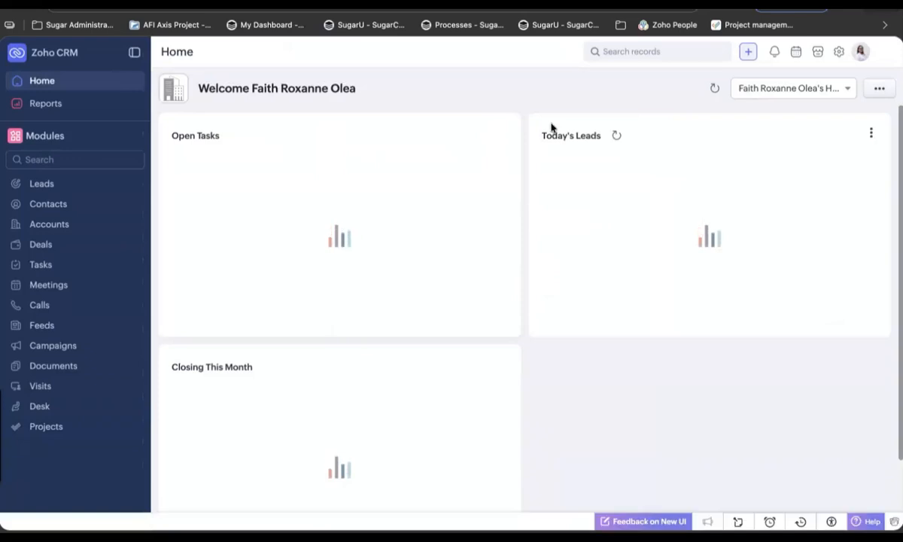
{"action": "left_click", "coordinate": [873, 58]}
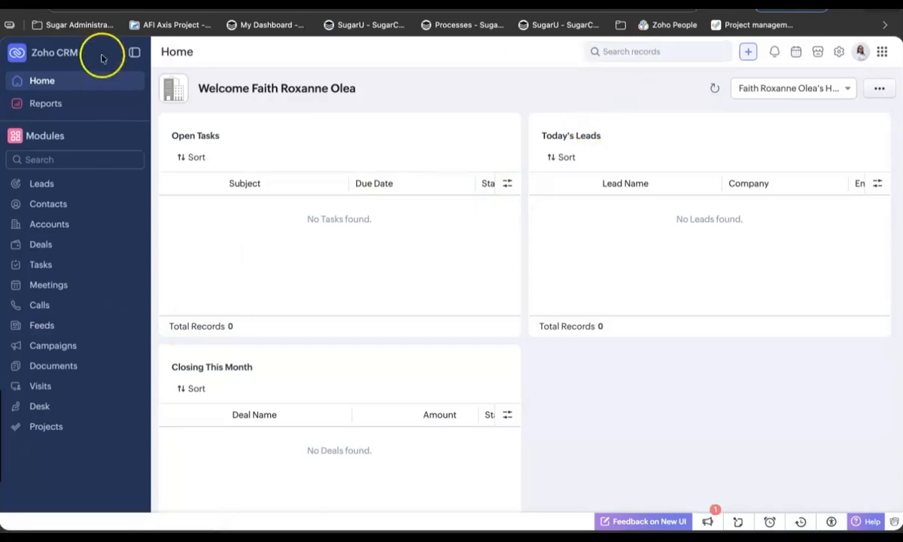
Search all modules for 'product' and confirm no records are found
{"action": "left_click", "coordinate": [647, 52]}
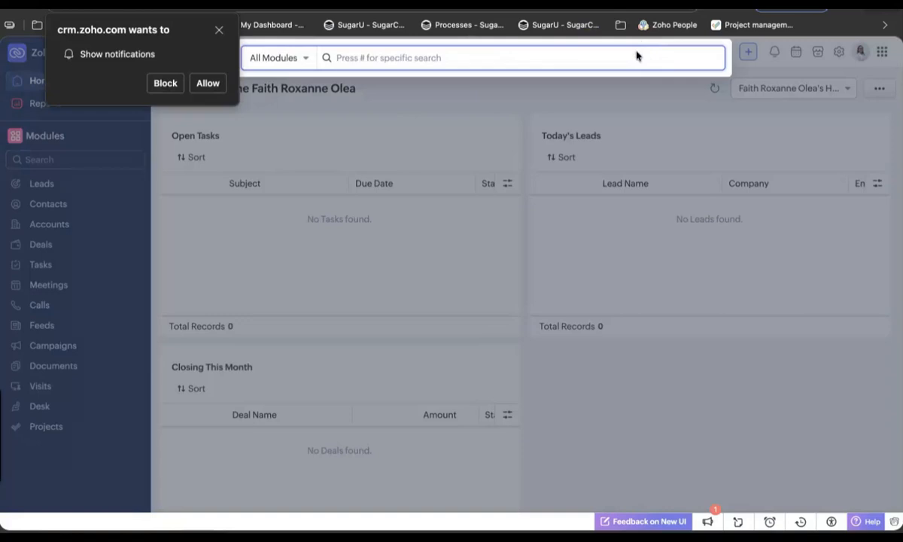
{"action": "left_click", "coordinate": [219, 30]}
{"action": "type", "text": "product"}
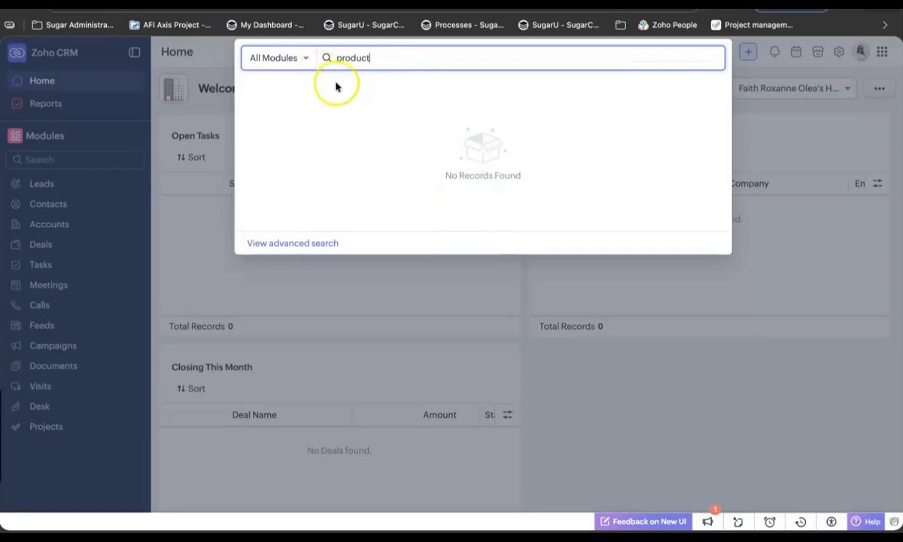
{"action": "left_click", "coordinate": [305, 58]}
{"action": "scroll", "coordinate": [332, 187], "scroll_direction": "down", "scroll_amount": 2}
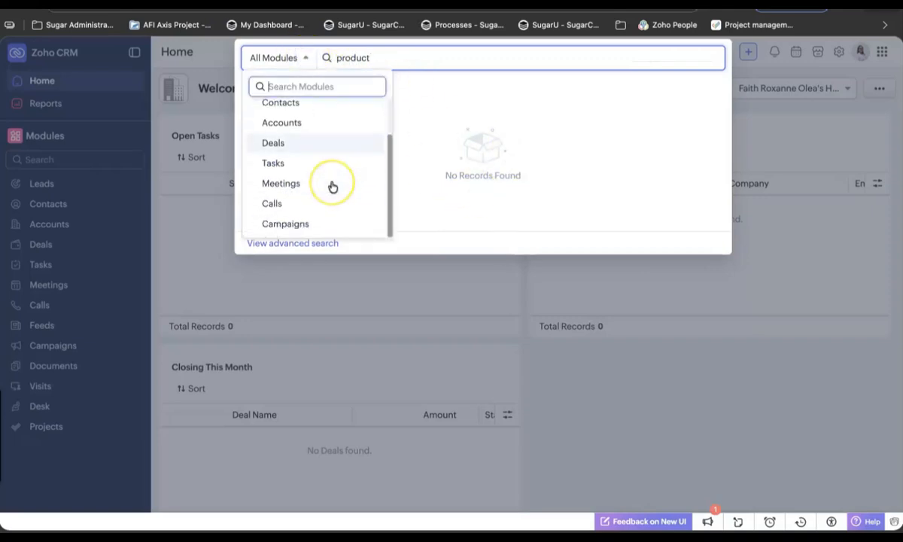
{"action": "scroll", "coordinate": [332, 187], "scroll_direction": "up", "scroll_amount": 2}
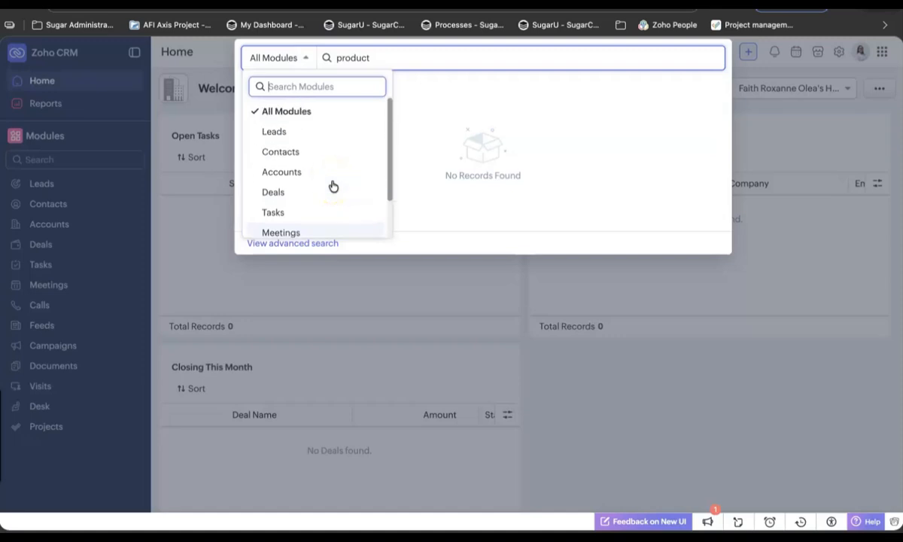
{"action": "left_click", "coordinate": [782, 185]}
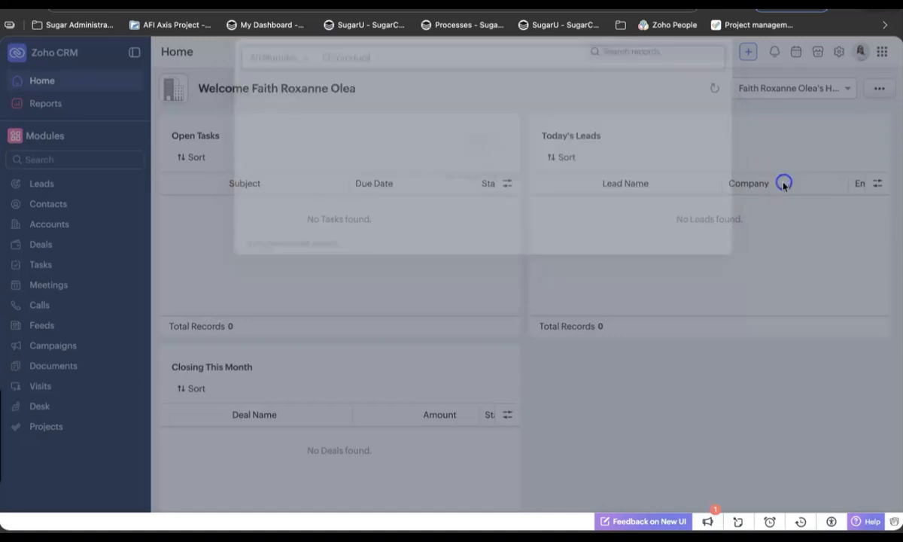
Return to Billing's All Settings, open Zoho Apps, and highlight Zoho CRM's synced Contacts module
{"action": "left_click", "coordinate": [724, 3]}
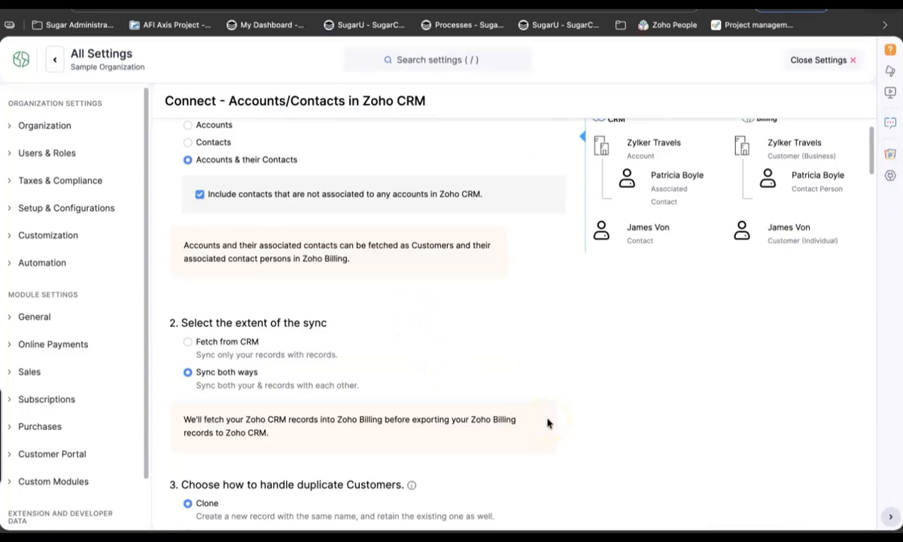
{"action": "scroll", "coordinate": [547, 423], "scroll_direction": "down", "scroll_amount": 3}
{"action": "scroll", "coordinate": [547, 423], "scroll_direction": "up", "scroll_amount": 3}
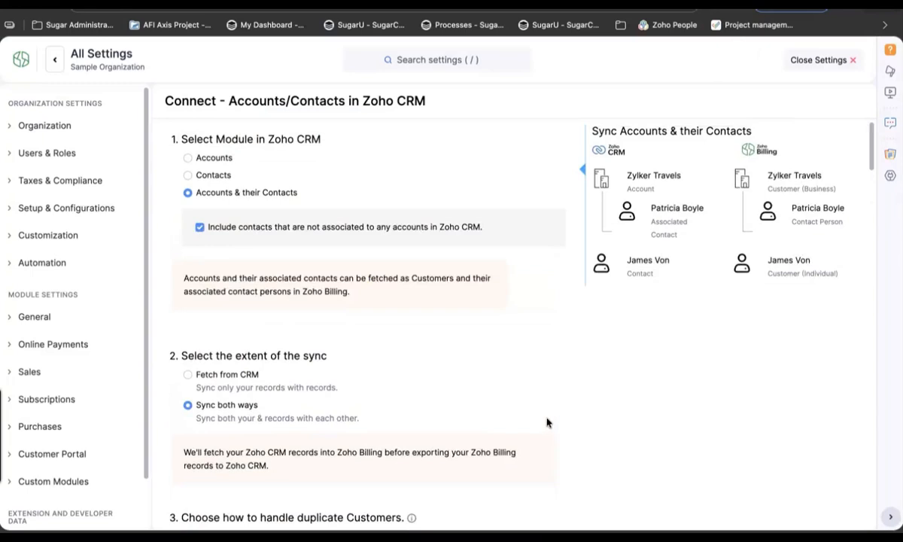
{"action": "left_click", "coordinate": [57, 69]}
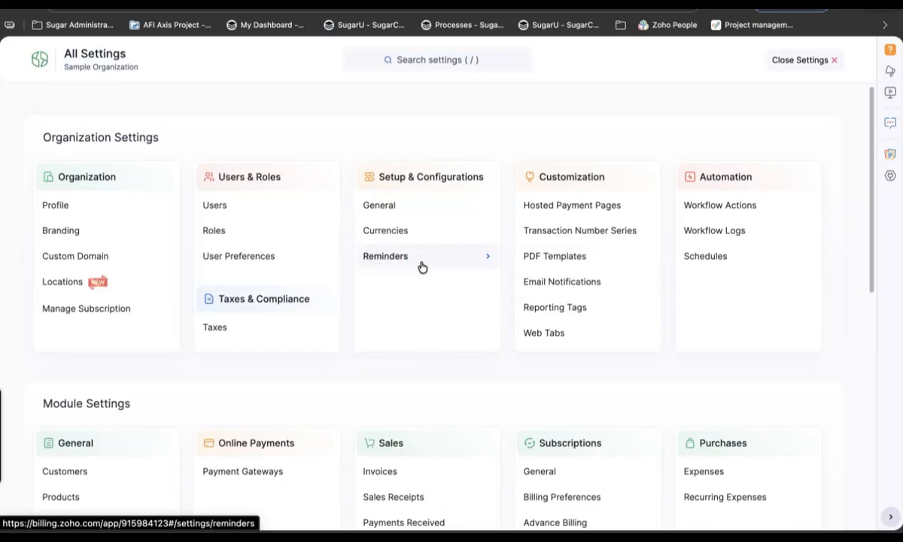
{"action": "scroll", "coordinate": [281, 329], "scroll_direction": "down", "scroll_amount": 10}
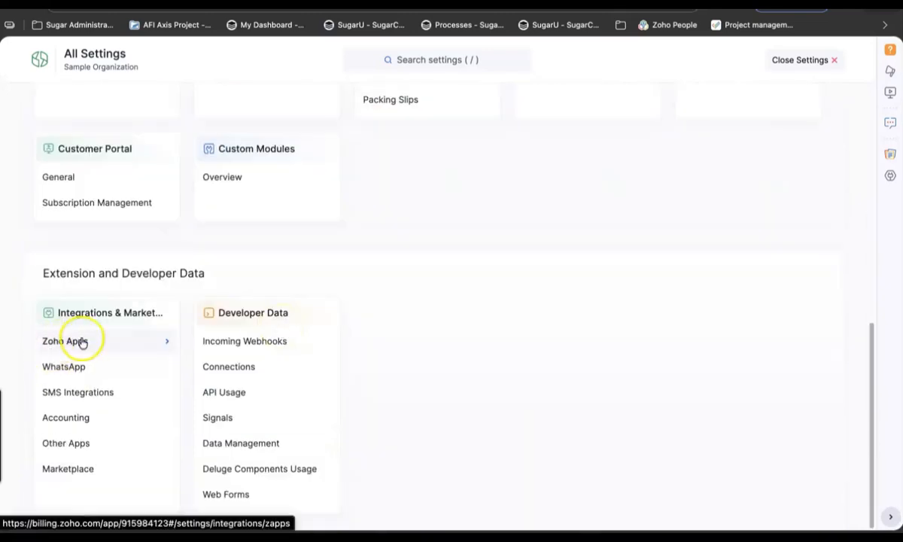
{"action": "left_click", "coordinate": [104, 344]}
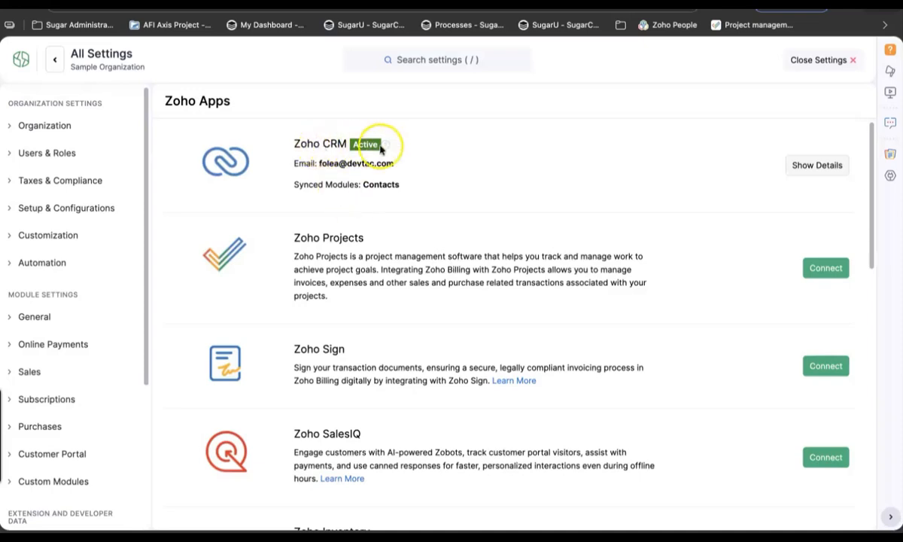
{"action": "mouse_move", "coordinate": [384, 147]}
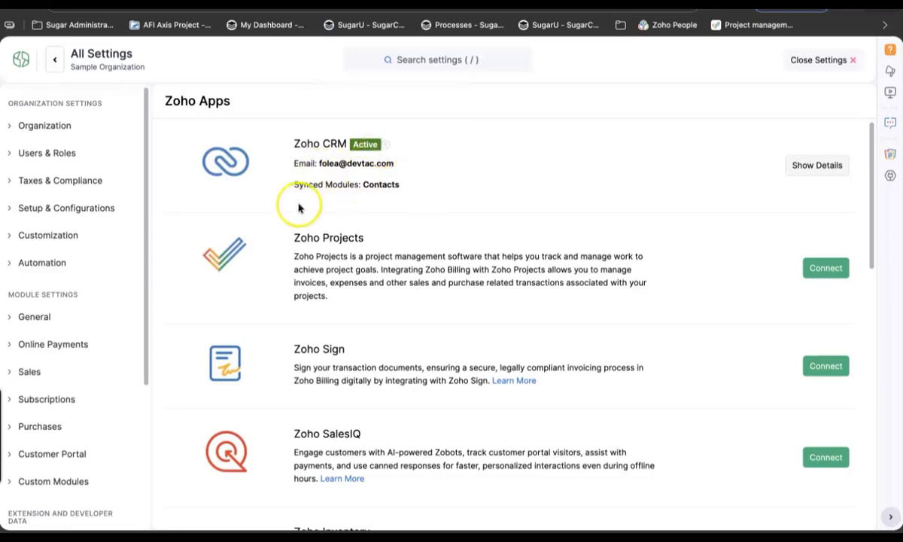
{"action": "left_click_drag", "start_coordinate": [292, 190], "coordinate": [398, 192]}
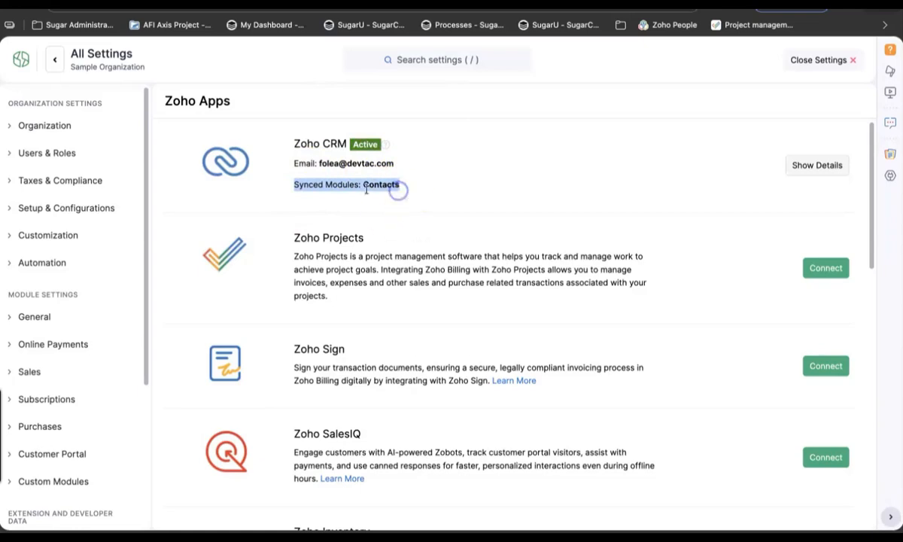
{"action": "left_click", "coordinate": [329, 143]}
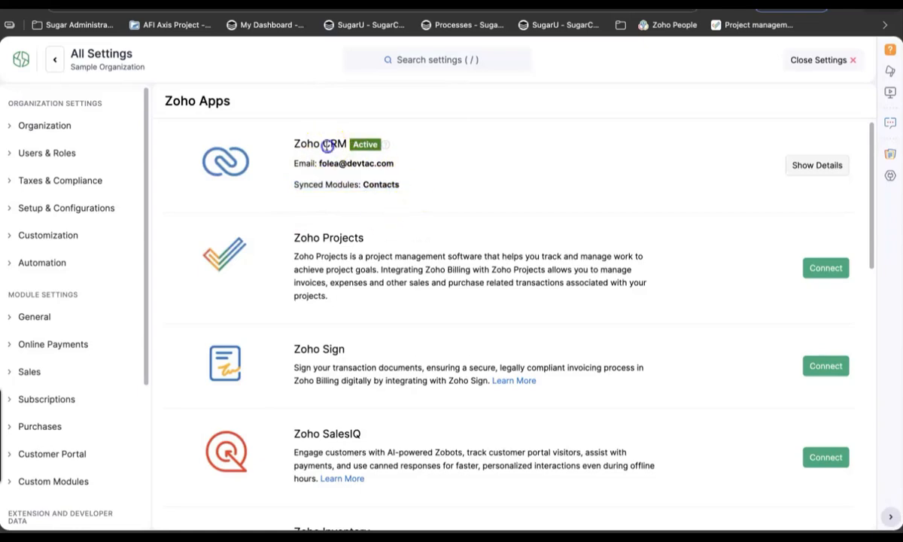
Show the Zoho CRM connection details, highlighting its Active status and last sync and push times
{"action": "left_click", "coordinate": [810, 168]}
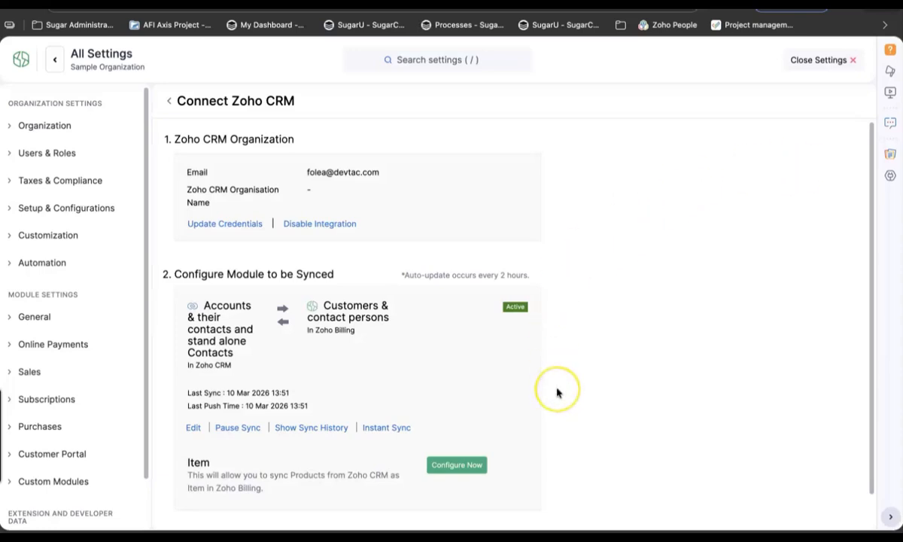
{"action": "scroll", "coordinate": [558, 393], "scroll_direction": "down", "scroll_amount": 1}
{"action": "scroll", "coordinate": [558, 392], "scroll_direction": "up", "scroll_amount": 1}
{"action": "scroll", "coordinate": [557, 393], "scroll_direction": "down", "scroll_amount": 2}
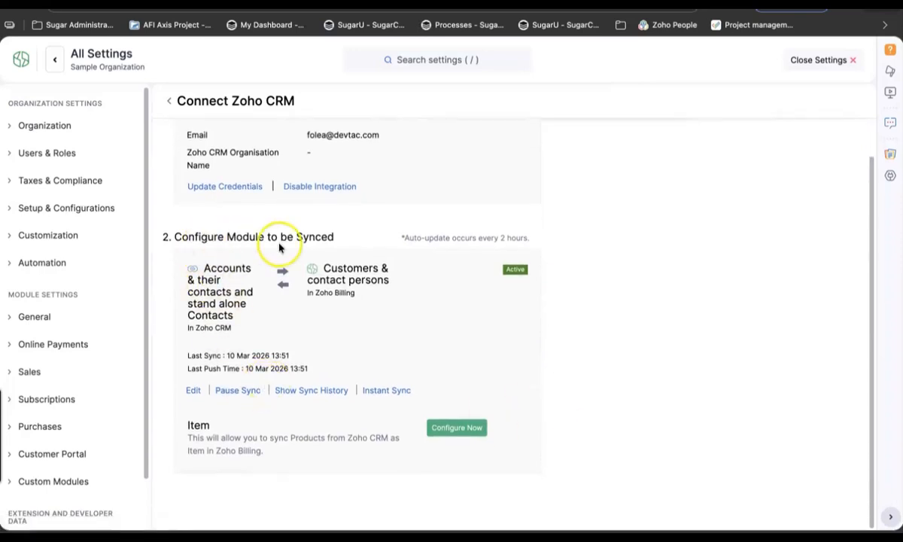
{"action": "left_click_drag", "start_coordinate": [506, 270], "coordinate": [553, 273]}
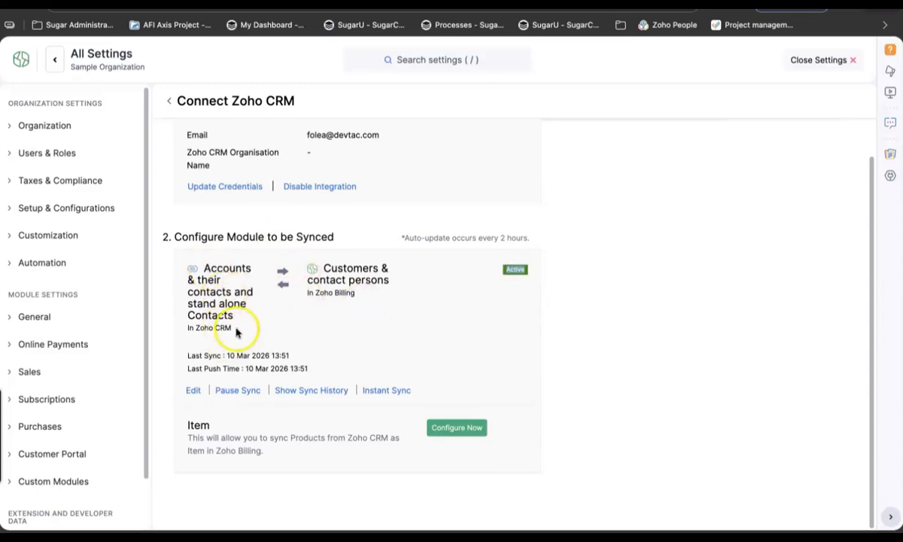
{"action": "left_click_drag", "start_coordinate": [186, 355], "coordinate": [297, 355]}
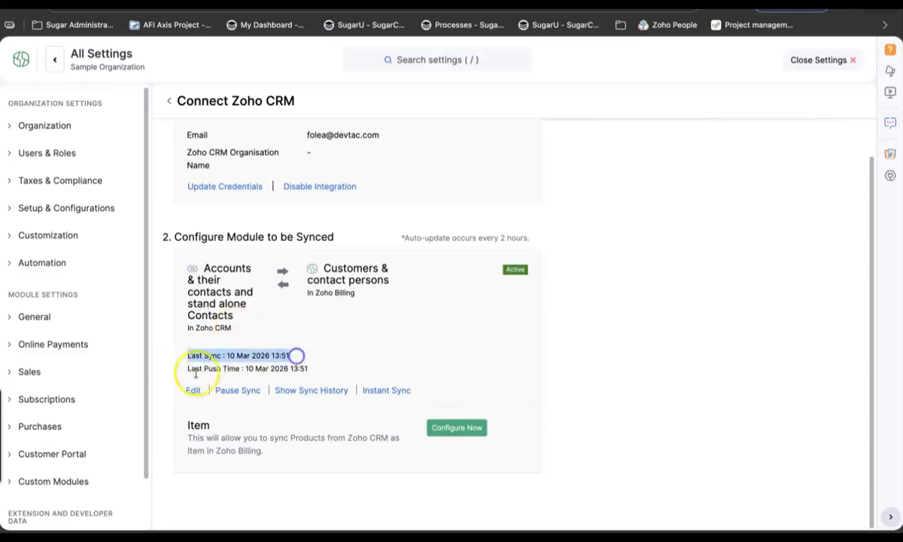
{"action": "left_click_drag", "start_coordinate": [188, 369], "coordinate": [315, 368]}
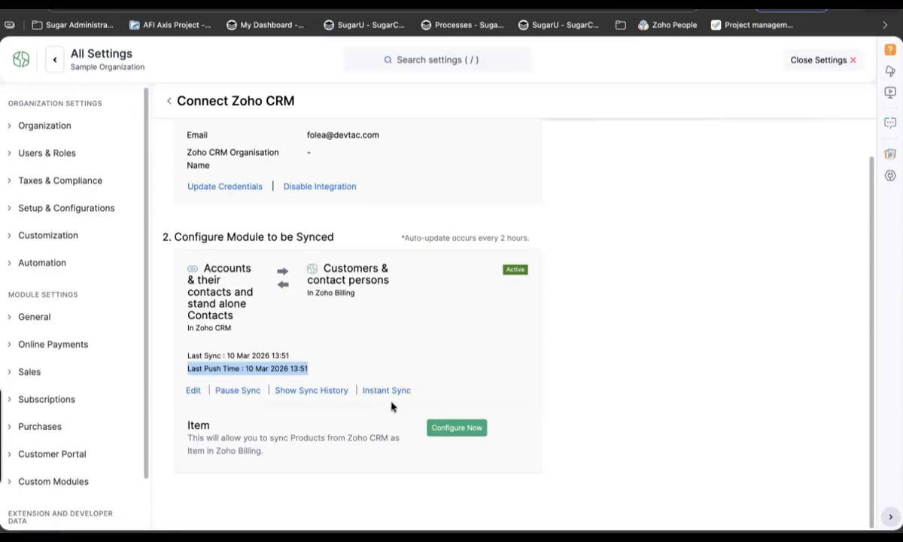
{"action": "left_click", "coordinate": [421, 4]}
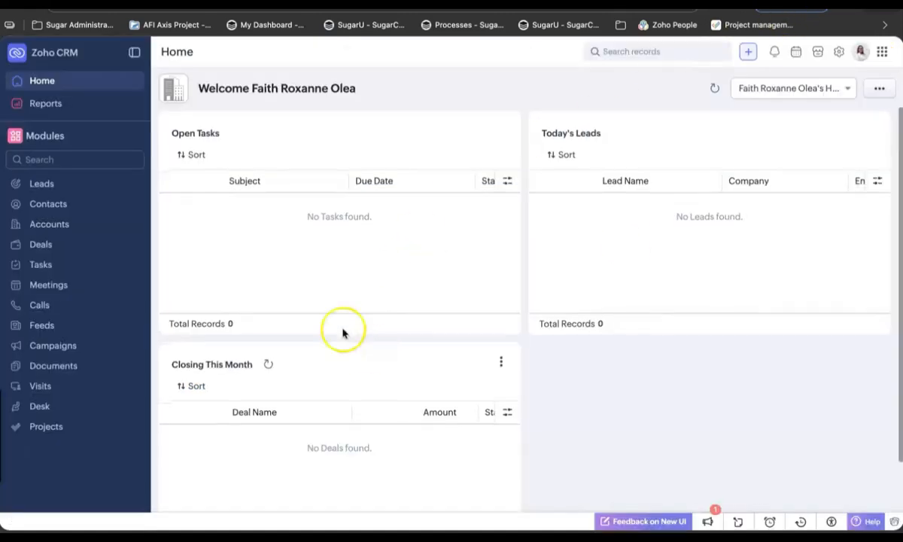
In CRM Contacts, create a contact with the person's last and first name, save it, and return to the list
{"action": "left_click", "coordinate": [68, 212]}
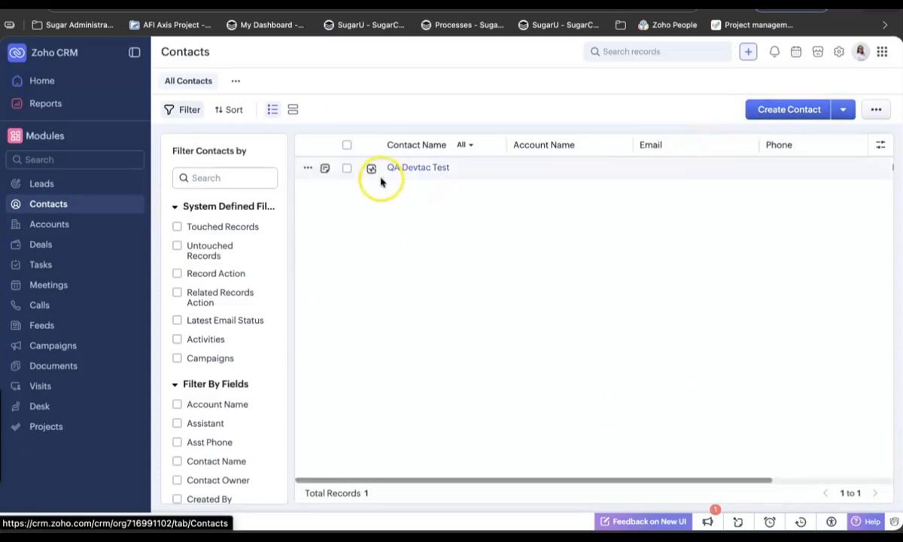
{"action": "left_click", "coordinate": [812, 112]}
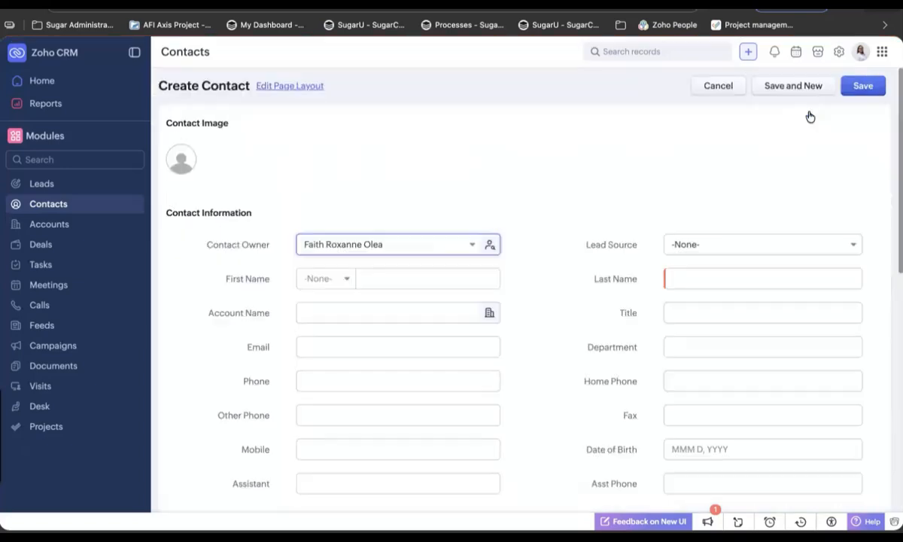
{"action": "scroll", "coordinate": [571, 319], "scroll_direction": "down", "scroll_amount": 1}
{"action": "left_click", "coordinate": [688, 253]}
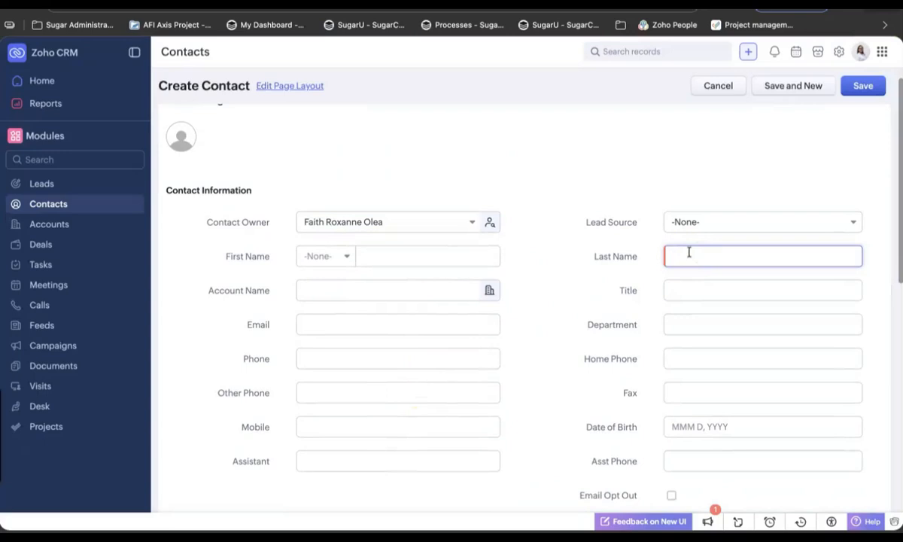
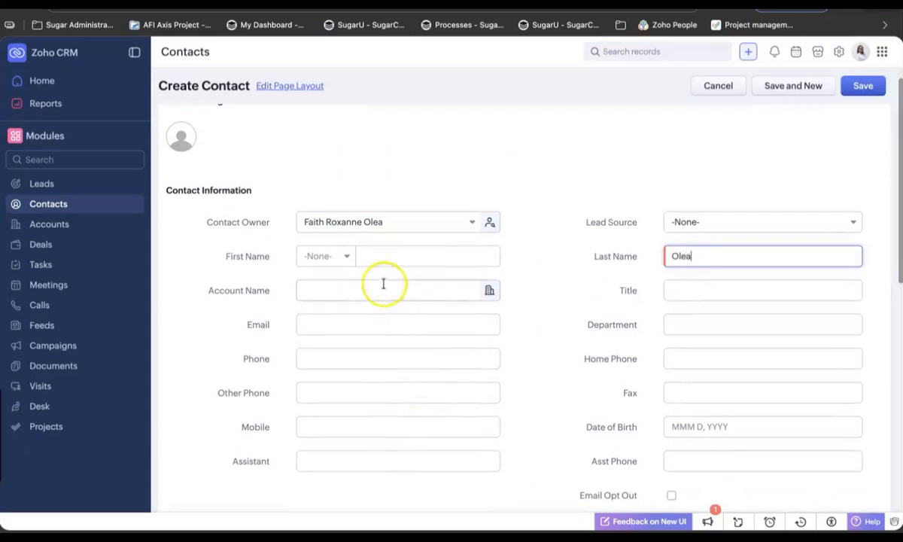
{"action": "left_click", "coordinate": [387, 256]}
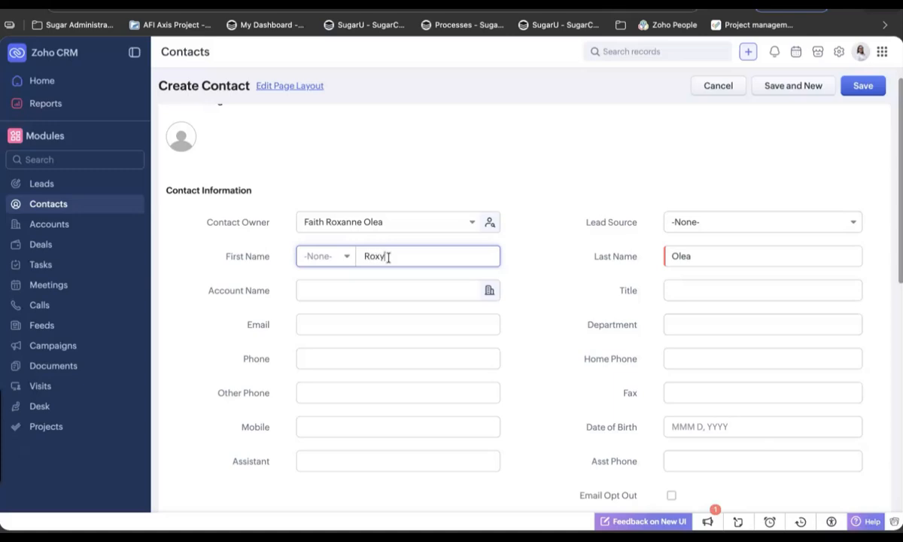
{"action": "scroll", "coordinate": [448, 353], "scroll_direction": "down", "scroll_amount": 10}
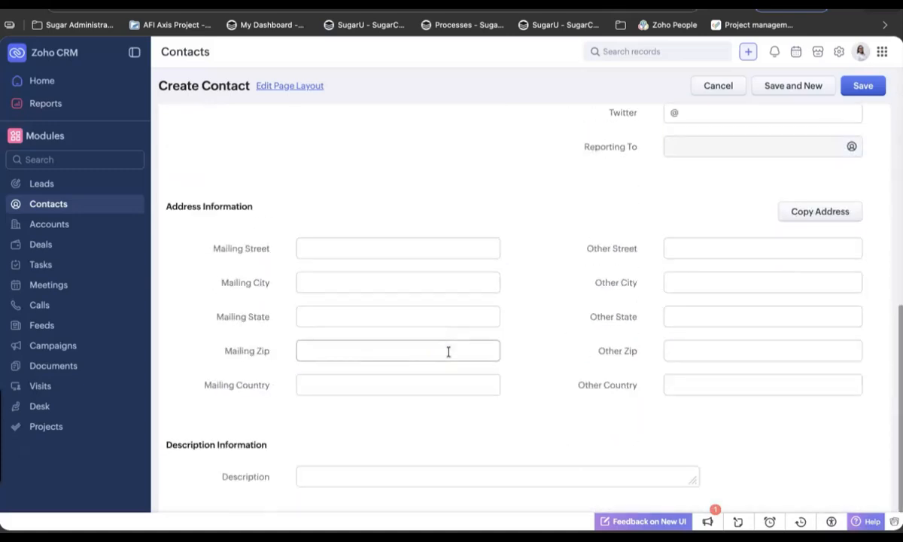
{"action": "left_click", "coordinate": [858, 88]}
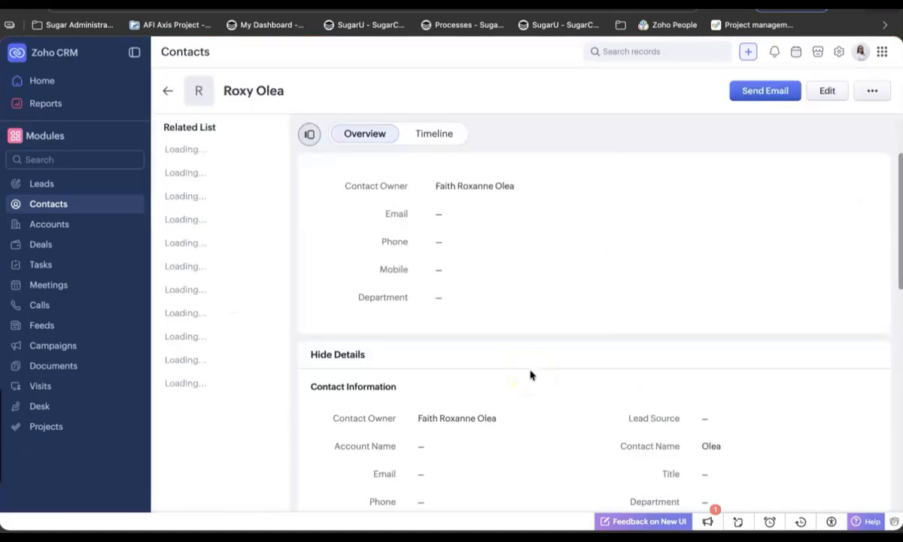
{"action": "left_click", "coordinate": [53, 208]}
Open the Devtac Test Account record from the CRM accounts list
{"action": "left_click", "coordinate": [56, 224]}
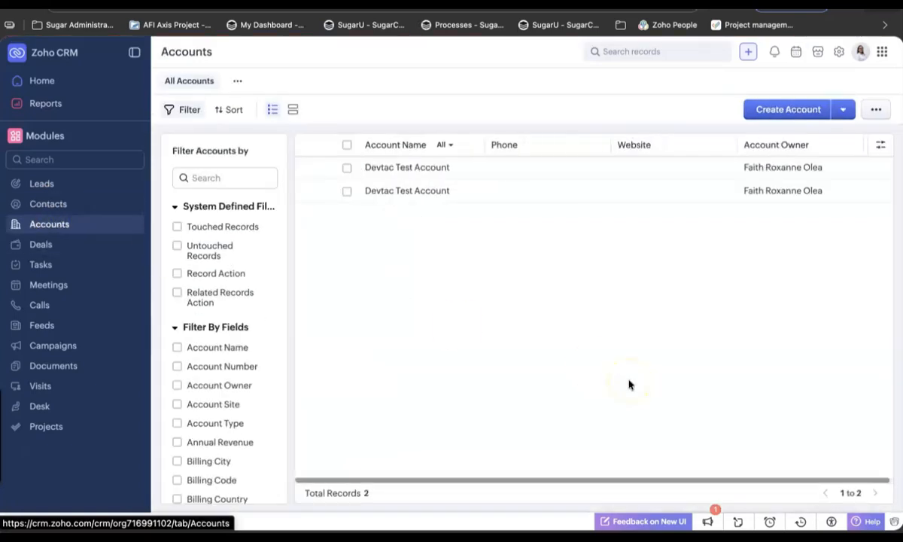
{"action": "left_click", "coordinate": [406, 190]}
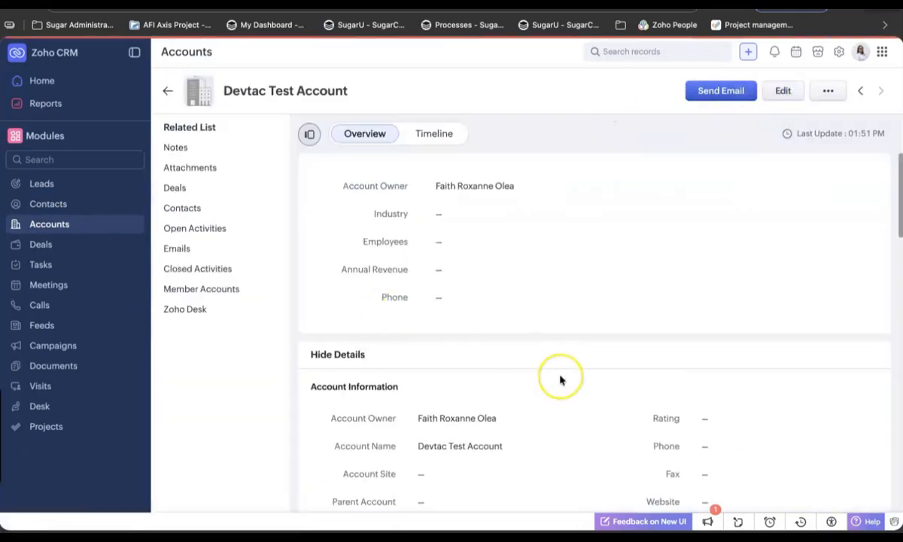
{"action": "scroll", "coordinate": [560, 378], "scroll_direction": "down", "scroll_amount": 1}
Rename the account to 'Devtac Test Account New', save it, and return to the accounts list
{"action": "left_click", "coordinate": [426, 184]}
{"action": "type", "text": "Neo"}
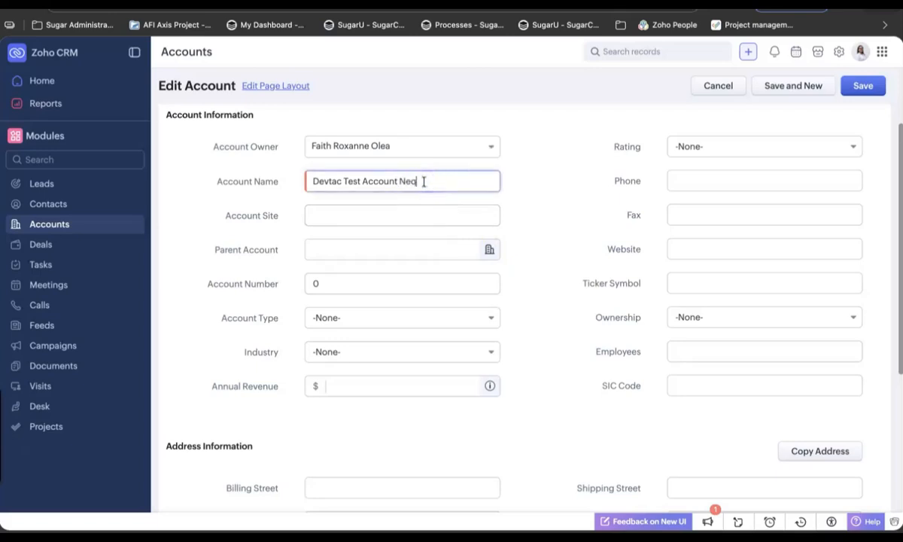
{"action": "key", "text": "BackSpace"}
{"action": "type", "text": "w"}
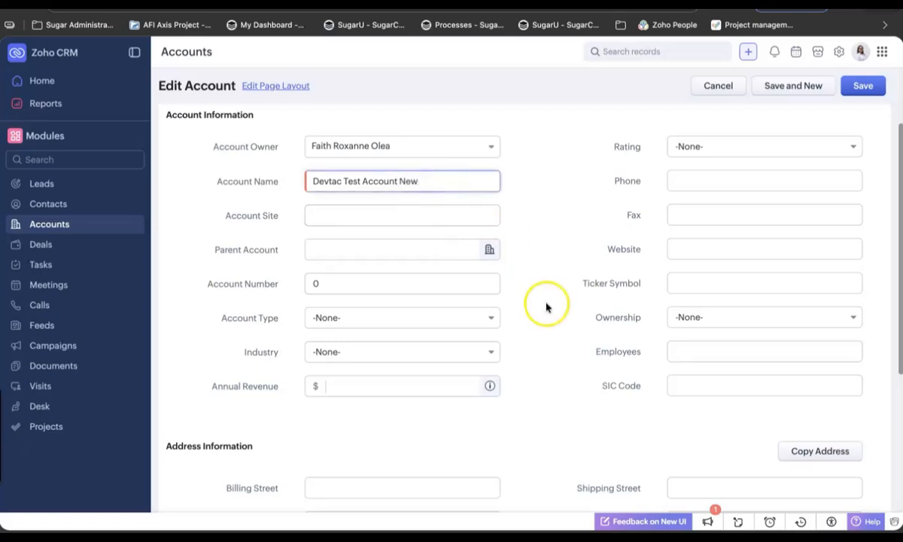
{"action": "scroll", "coordinate": [546, 307], "scroll_direction": "down", "scroll_amount": 5}
{"action": "left_click", "coordinate": [865, 87]}
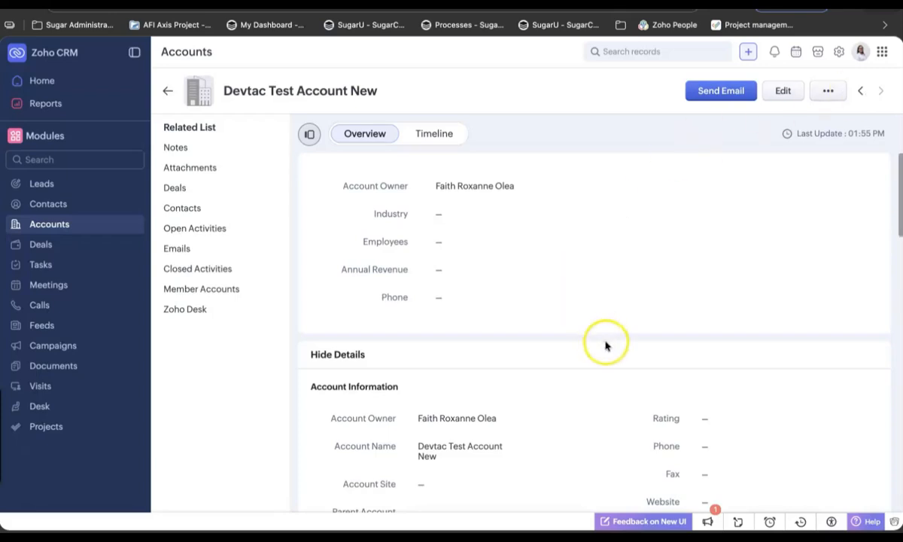
{"action": "left_click", "coordinate": [167, 91]}
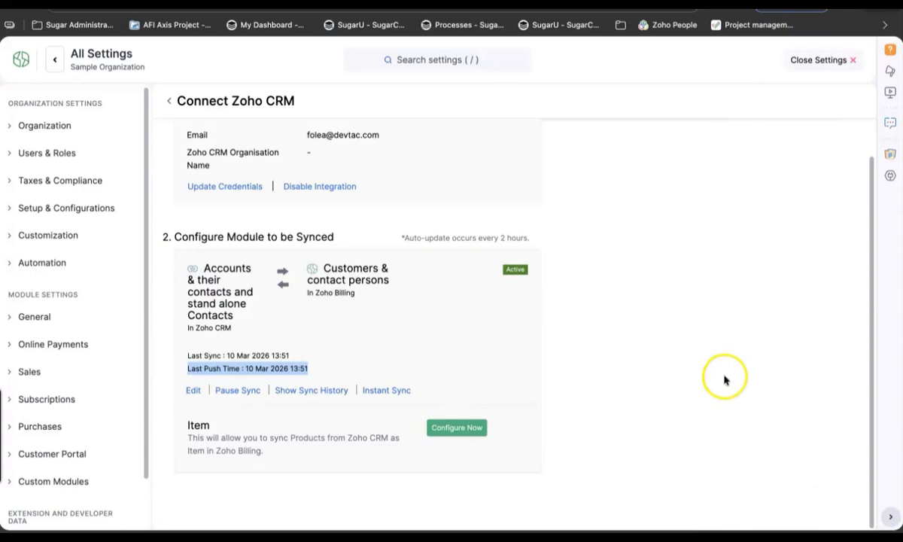
Close the CRM connection settings and reload the All Customers list
{"action": "scroll", "coordinate": [725, 378], "scroll_direction": "up", "scroll_amount": 1}
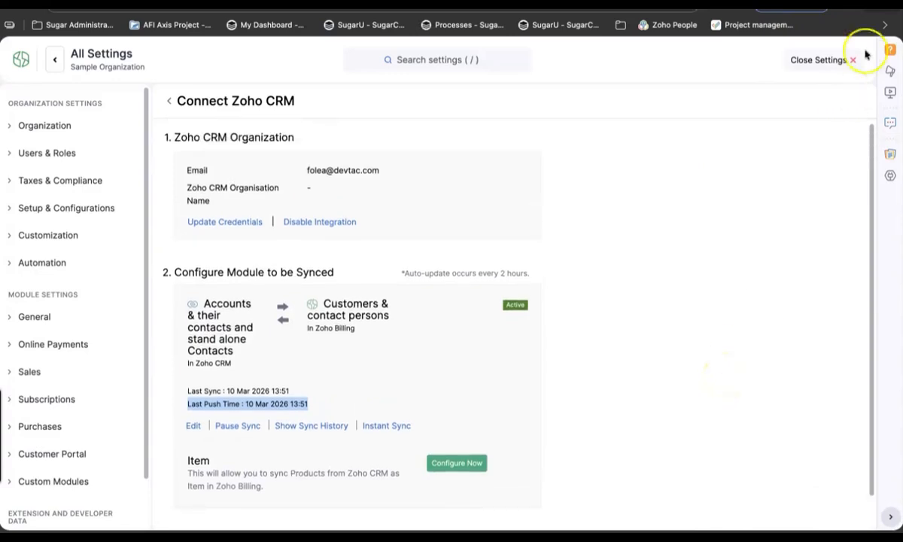
{"action": "left_click", "coordinate": [828, 60]}
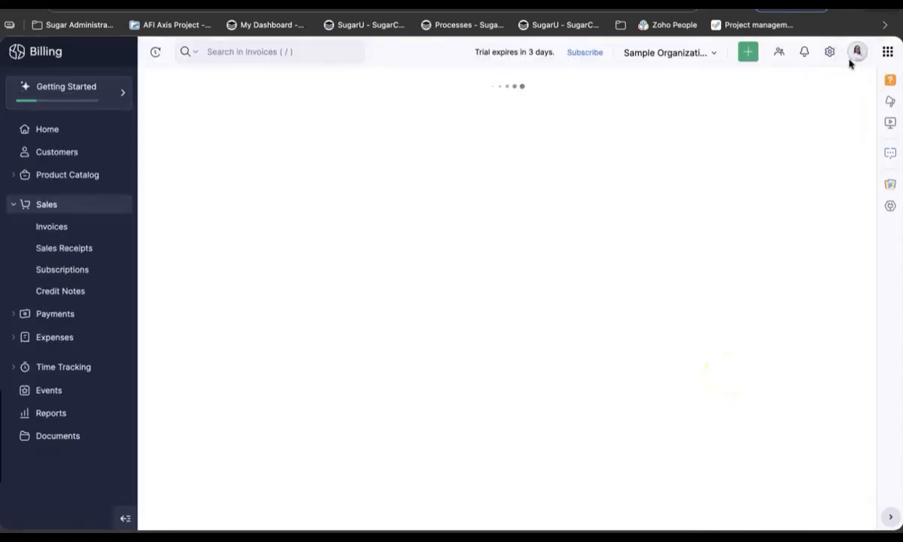
{"action": "left_click", "coordinate": [65, 156]}
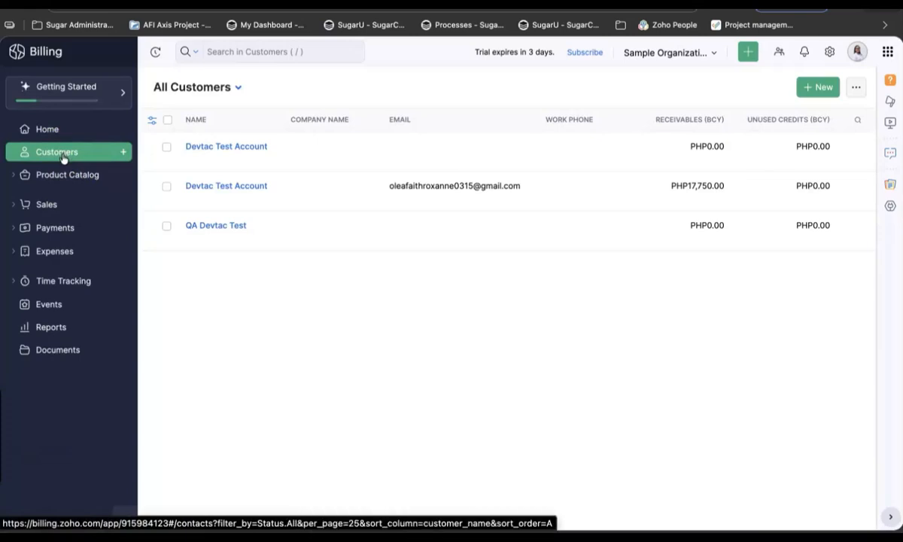
{"action": "key", "text": "super+r"}
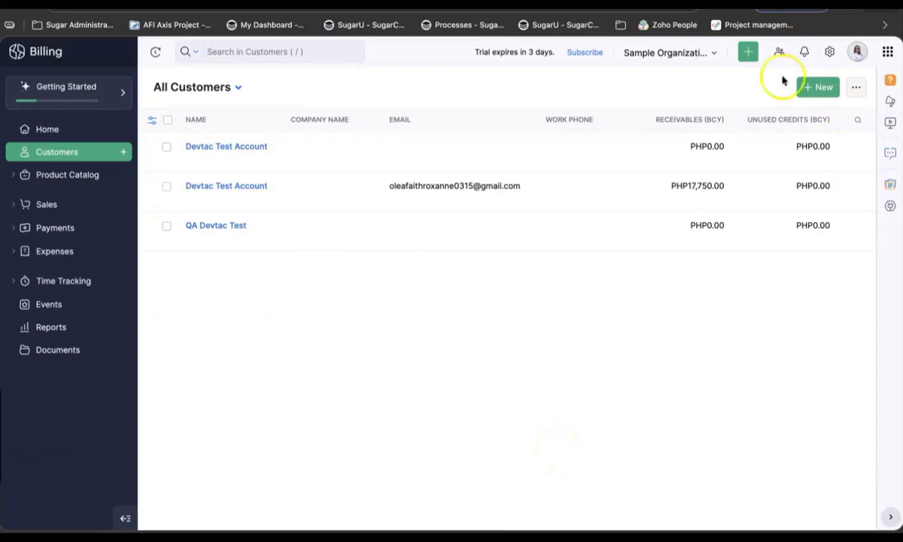
Open the Zoho CRM connection details under Settings > Zoho Apps
{"action": "left_click", "coordinate": [829, 53]}
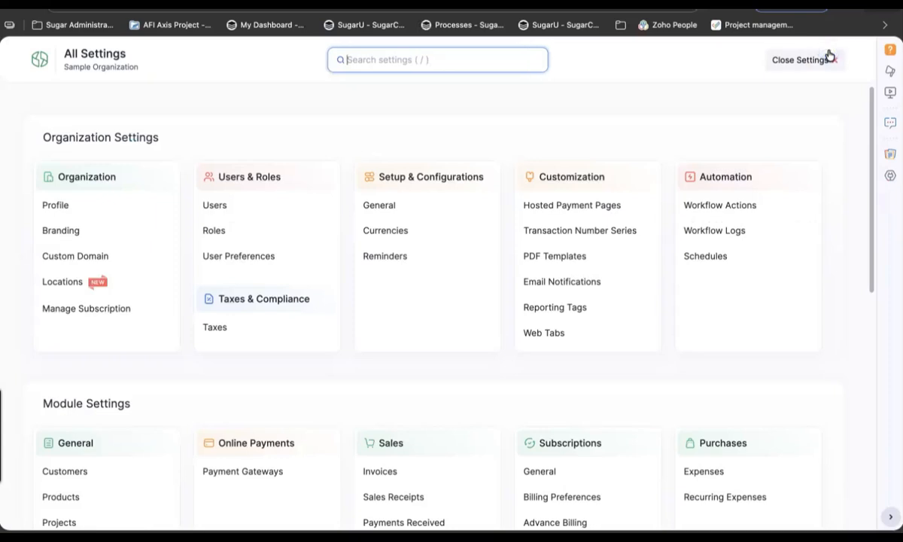
{"action": "scroll", "coordinate": [267, 410], "scroll_direction": "down", "scroll_amount": 7}
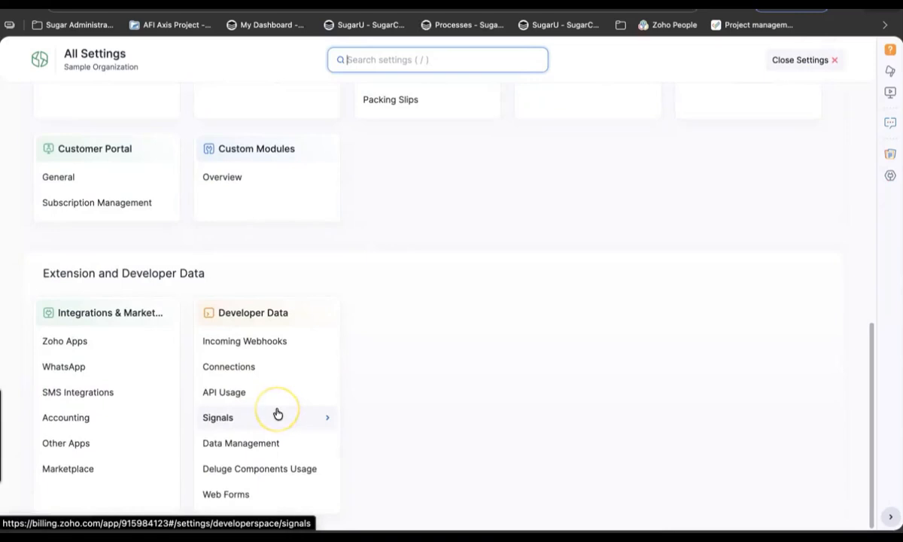
{"action": "left_click", "coordinate": [66, 340]}
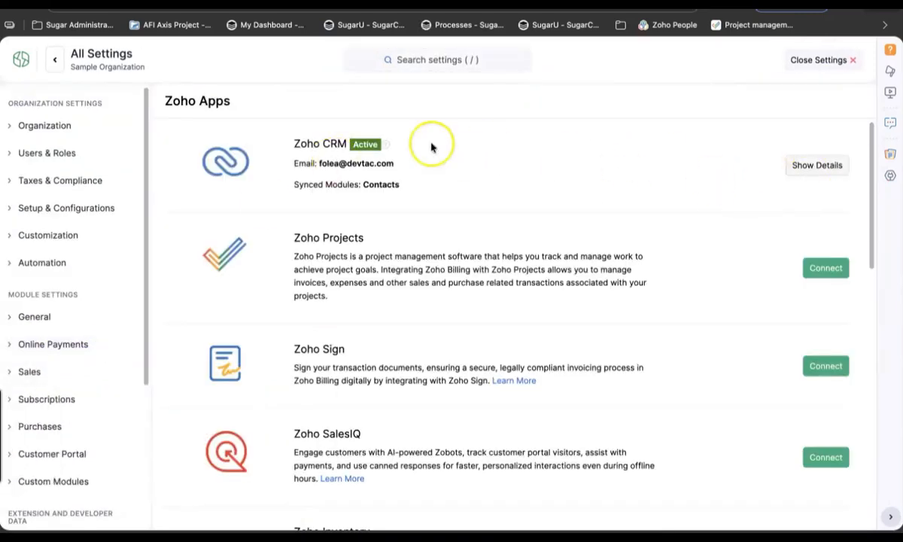
{"action": "mouse_move", "coordinate": [388, 151]}
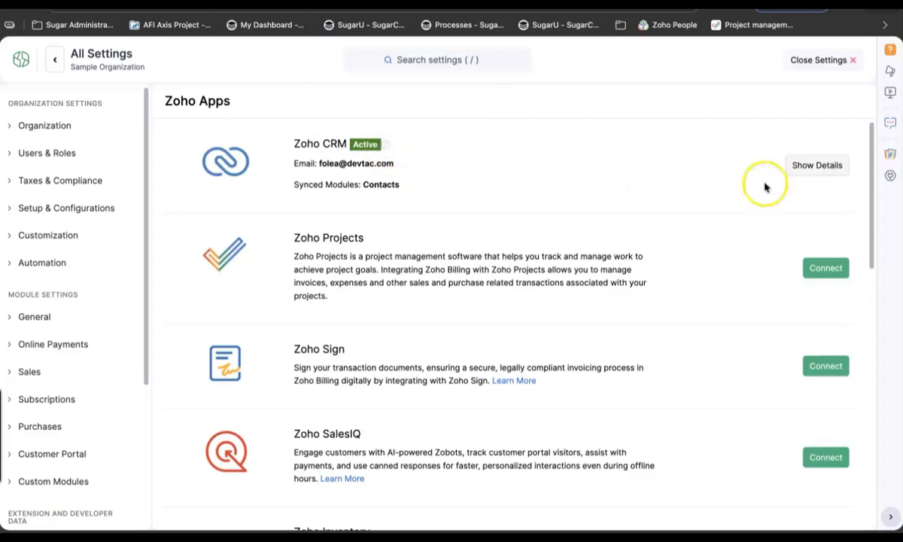
{"action": "left_click", "coordinate": [809, 171]}
Run an Instant Sync with Zoho CRM, then close the settings
{"action": "scroll", "coordinate": [318, 457], "scroll_direction": "down", "scroll_amount": 1}
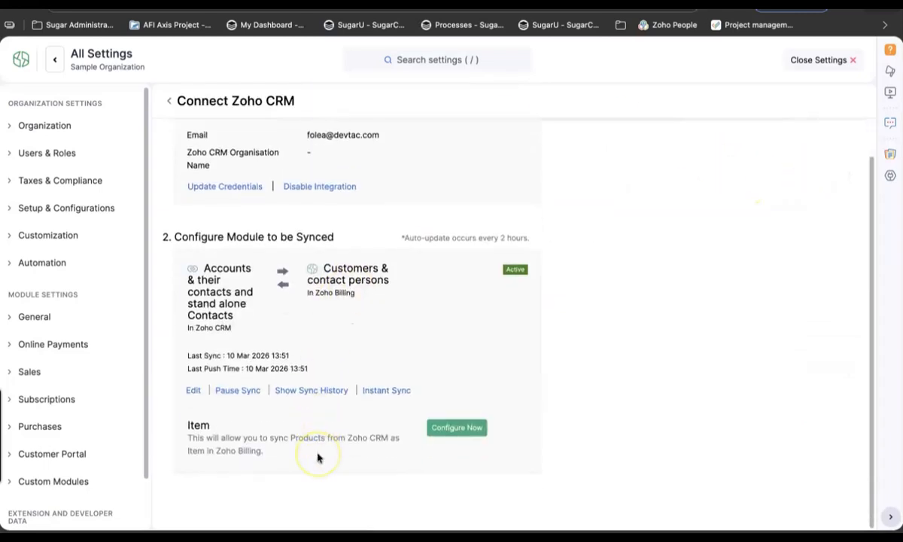
{"action": "left_click", "coordinate": [381, 390]}
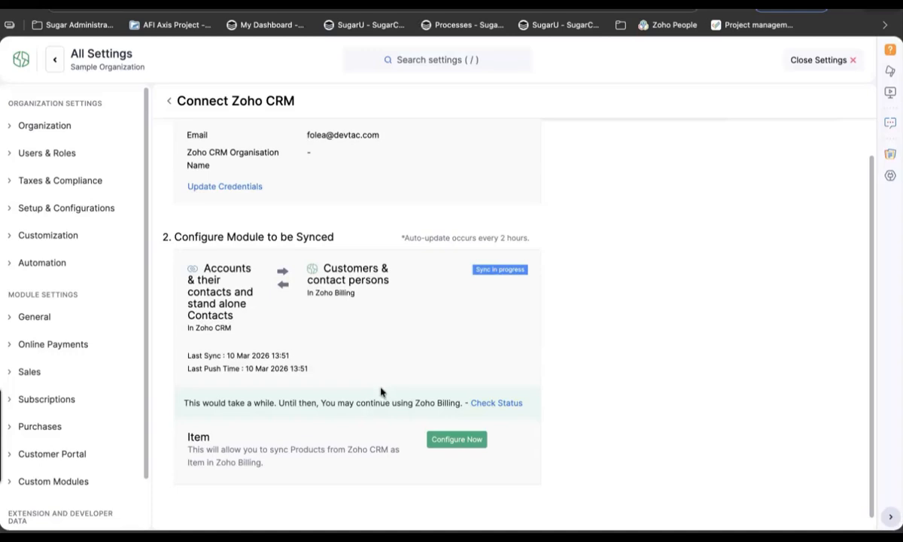
{"action": "left_click", "coordinate": [589, 179]}
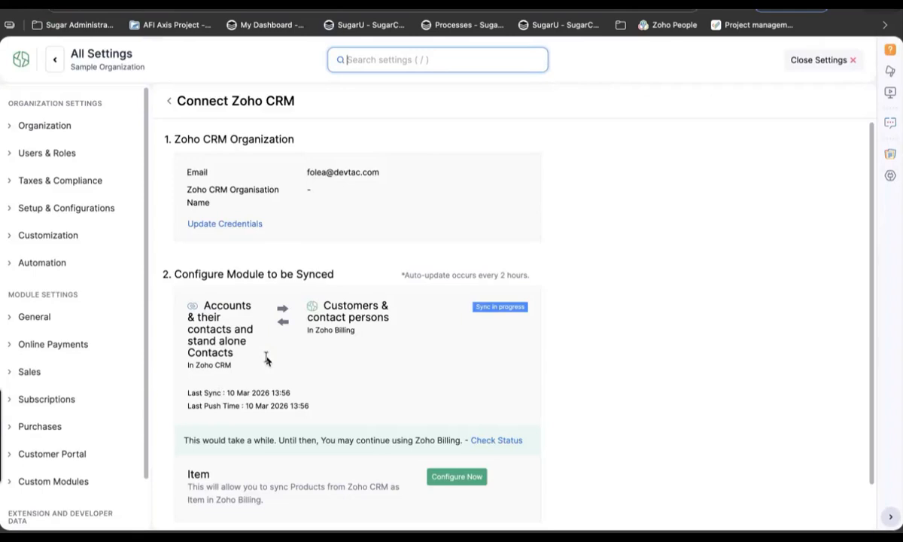
{"action": "left_click", "coordinate": [819, 59]}
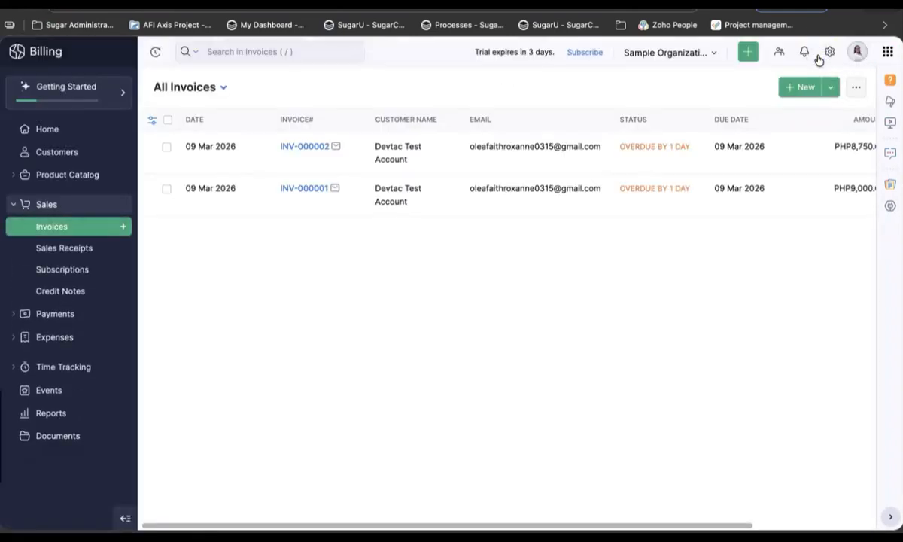
Open the new CRM contact's customer record, review its timeline, and return to All Customers
{"action": "left_click", "coordinate": [46, 157]}
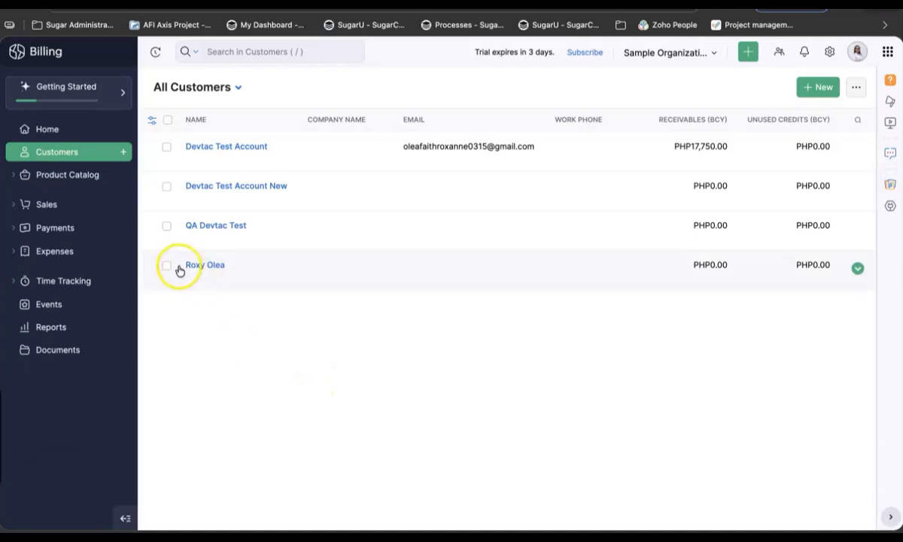
{"action": "left_click_drag", "start_coordinate": [179, 270], "coordinate": [239, 269]}
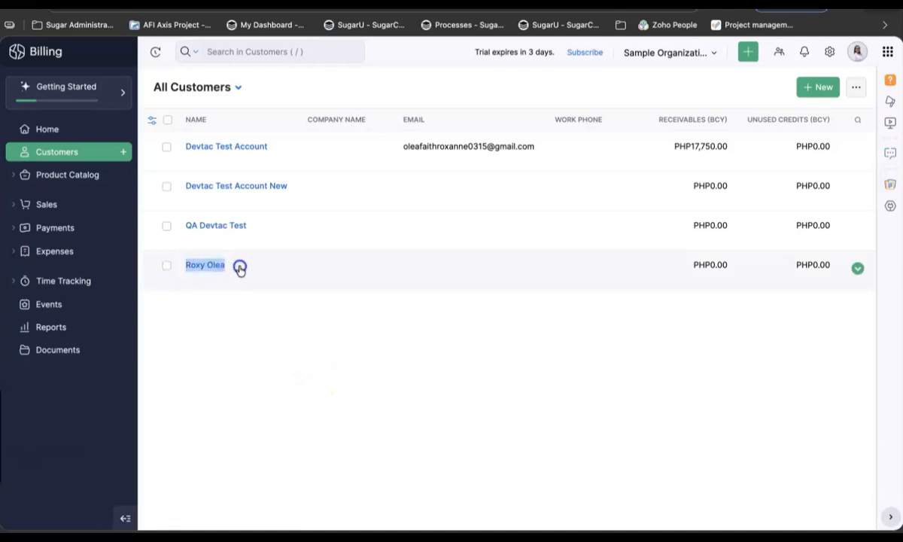
{"action": "left_click", "coordinate": [240, 269]}
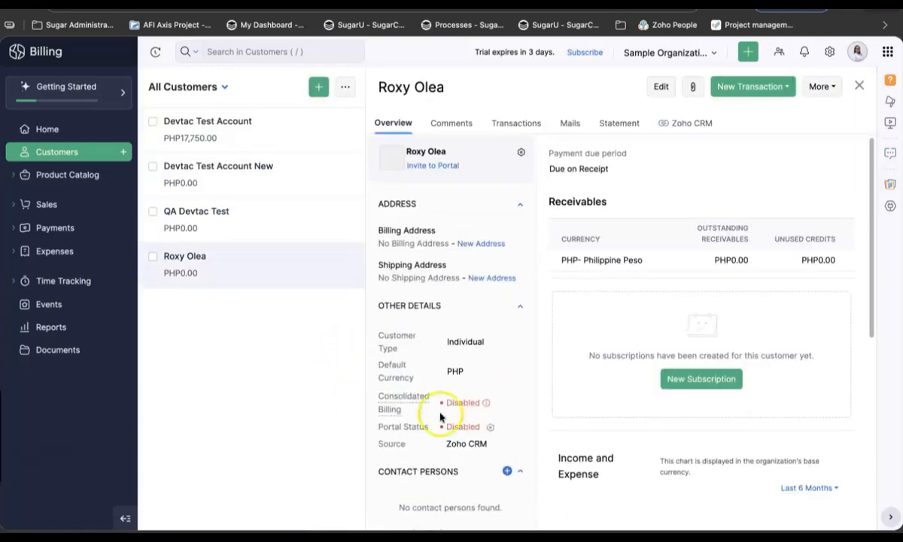
{"action": "scroll", "coordinate": [508, 469], "scroll_direction": "down", "scroll_amount": 5}
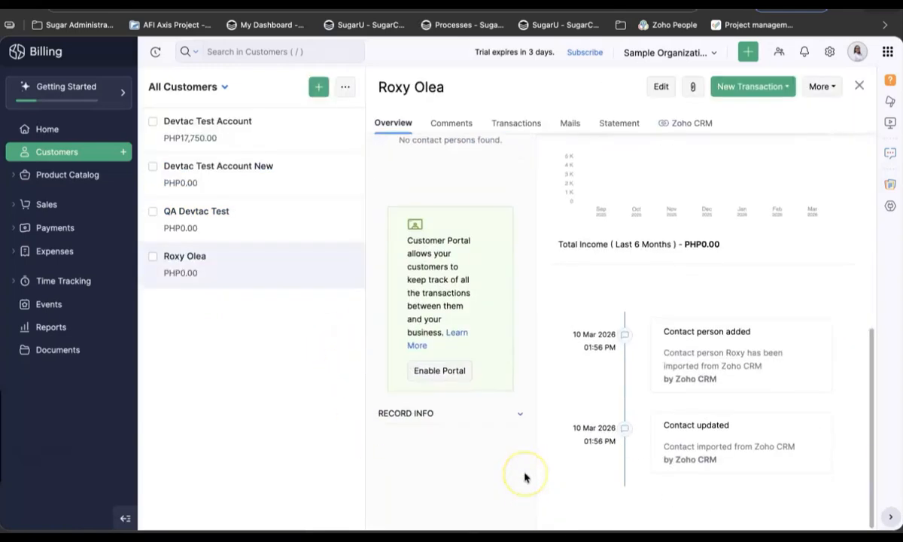
{"action": "scroll", "coordinate": [527, 475], "scroll_direction": "up", "scroll_amount": 5}
{"action": "scroll", "coordinate": [613, 413], "scroll_direction": "down", "scroll_amount": 5}
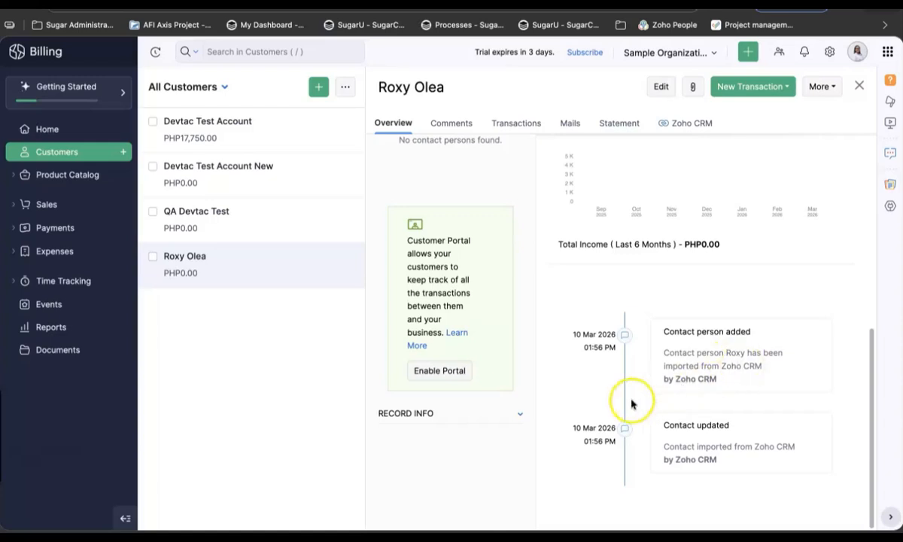
{"action": "left_click", "coordinate": [74, 155]}
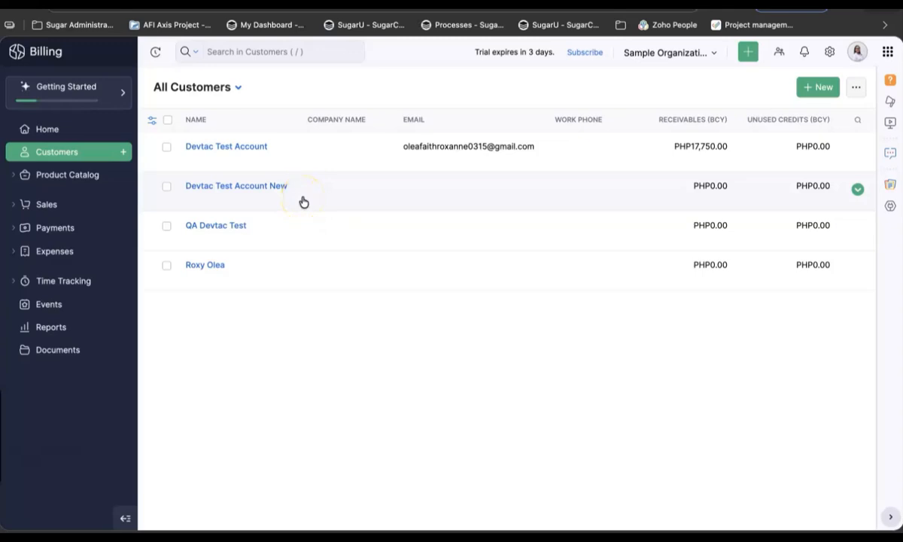
Review Devtac Test Account New's timeline for CRM updates, then go to the Home dashboard
{"action": "left_click", "coordinate": [223, 188]}
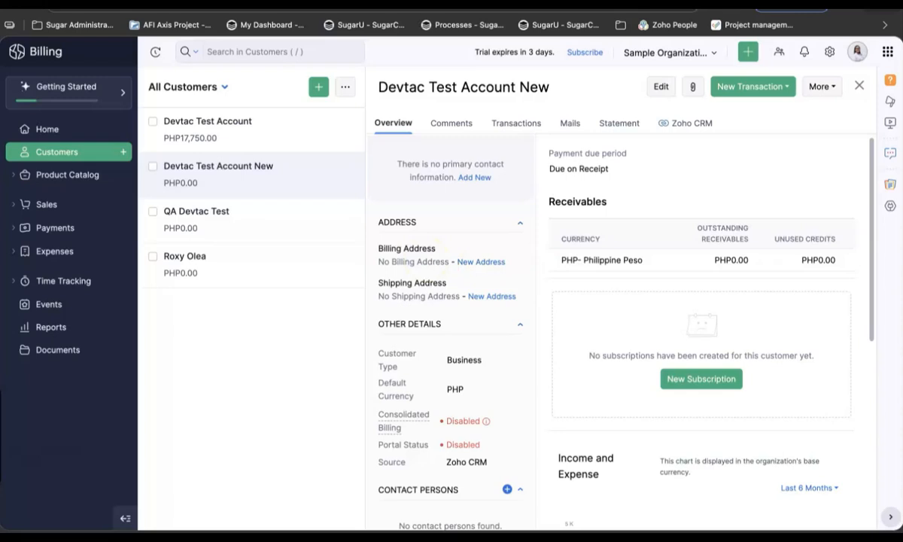
{"action": "scroll", "coordinate": [651, 439], "scroll_direction": "down", "scroll_amount": 3}
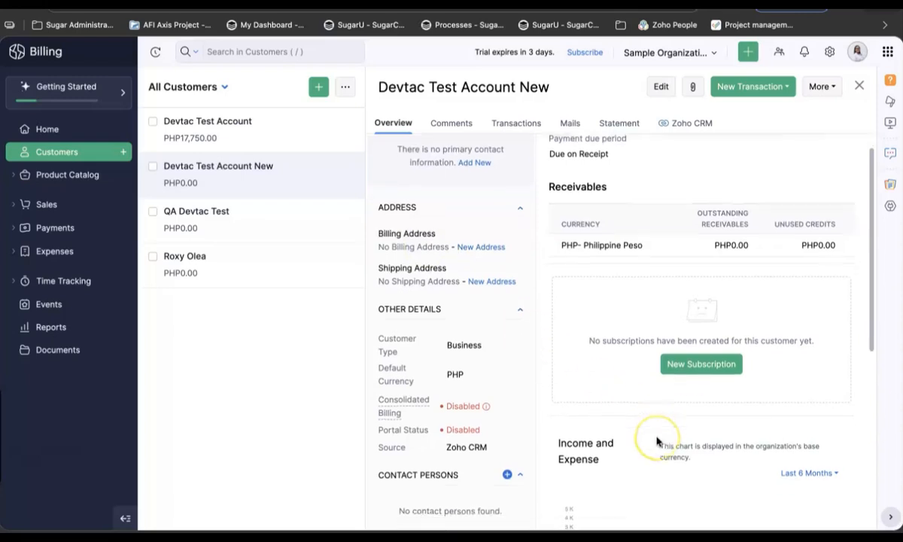
{"action": "scroll", "coordinate": [656, 441], "scroll_direction": "down", "scroll_amount": 2}
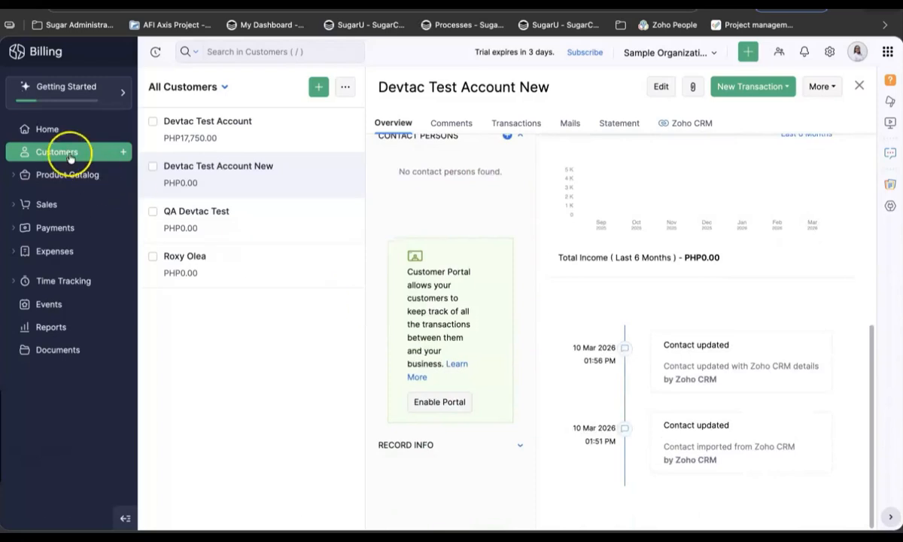
{"action": "left_click", "coordinate": [70, 153]}
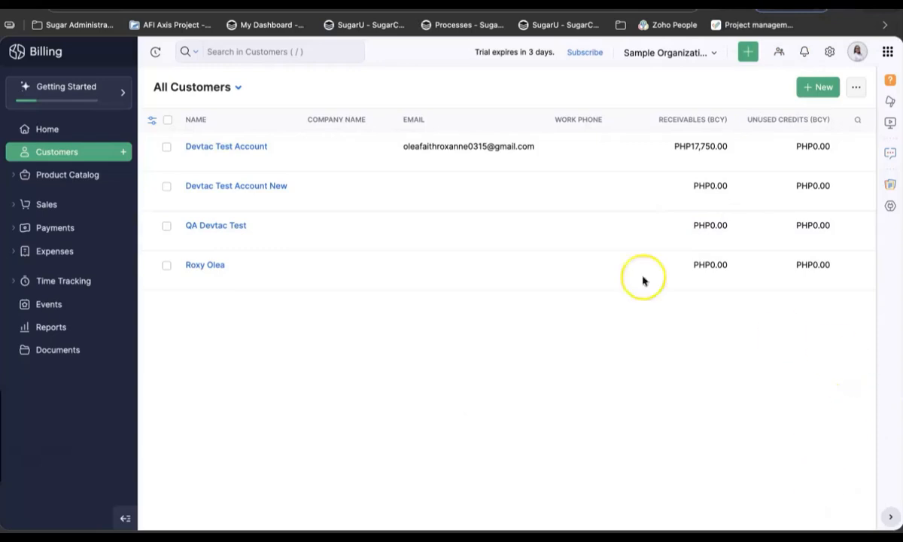
{"action": "left_click", "coordinate": [109, 100]}
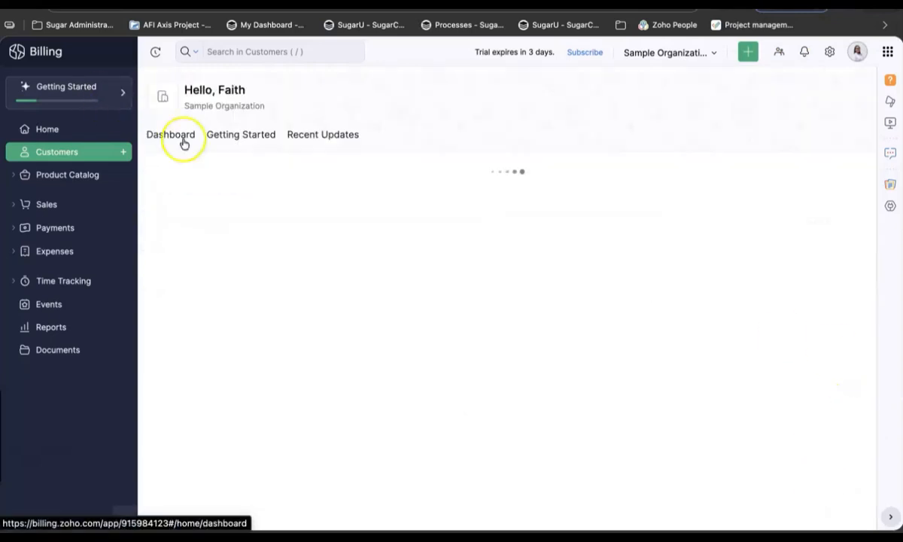